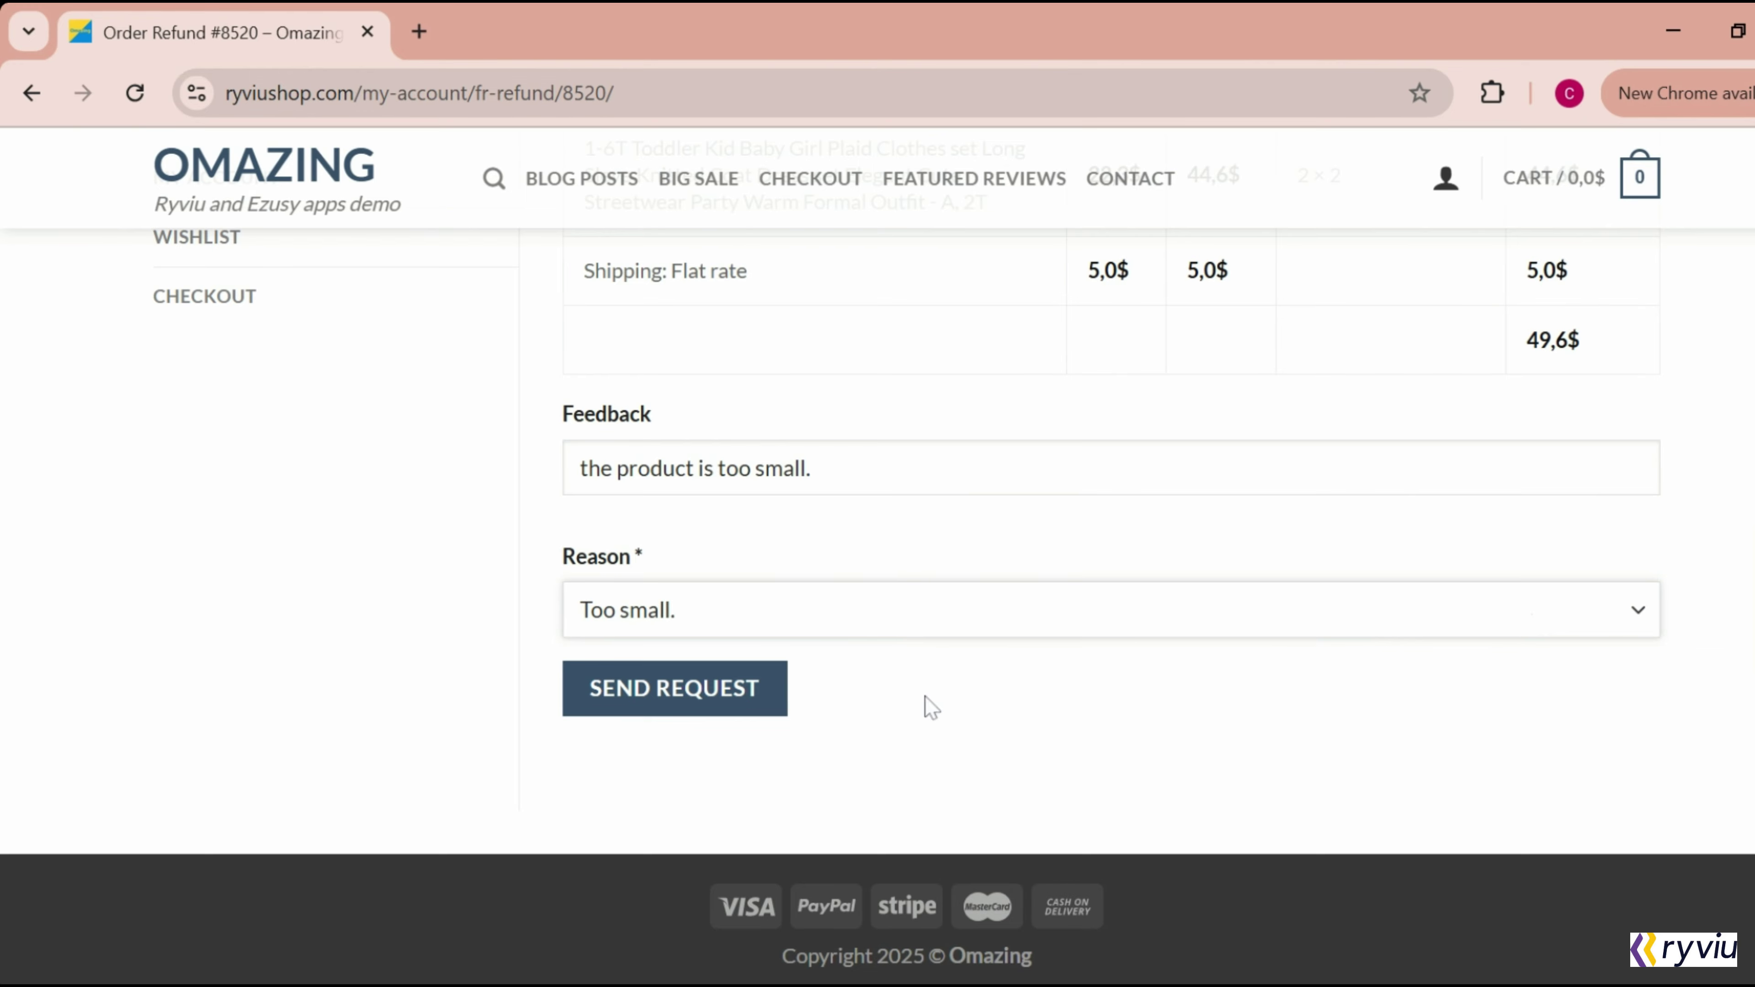
- Send the order's refund request with the reason Too small and check the refund status
{"action": "left_click", "coordinate": [768, 700]}
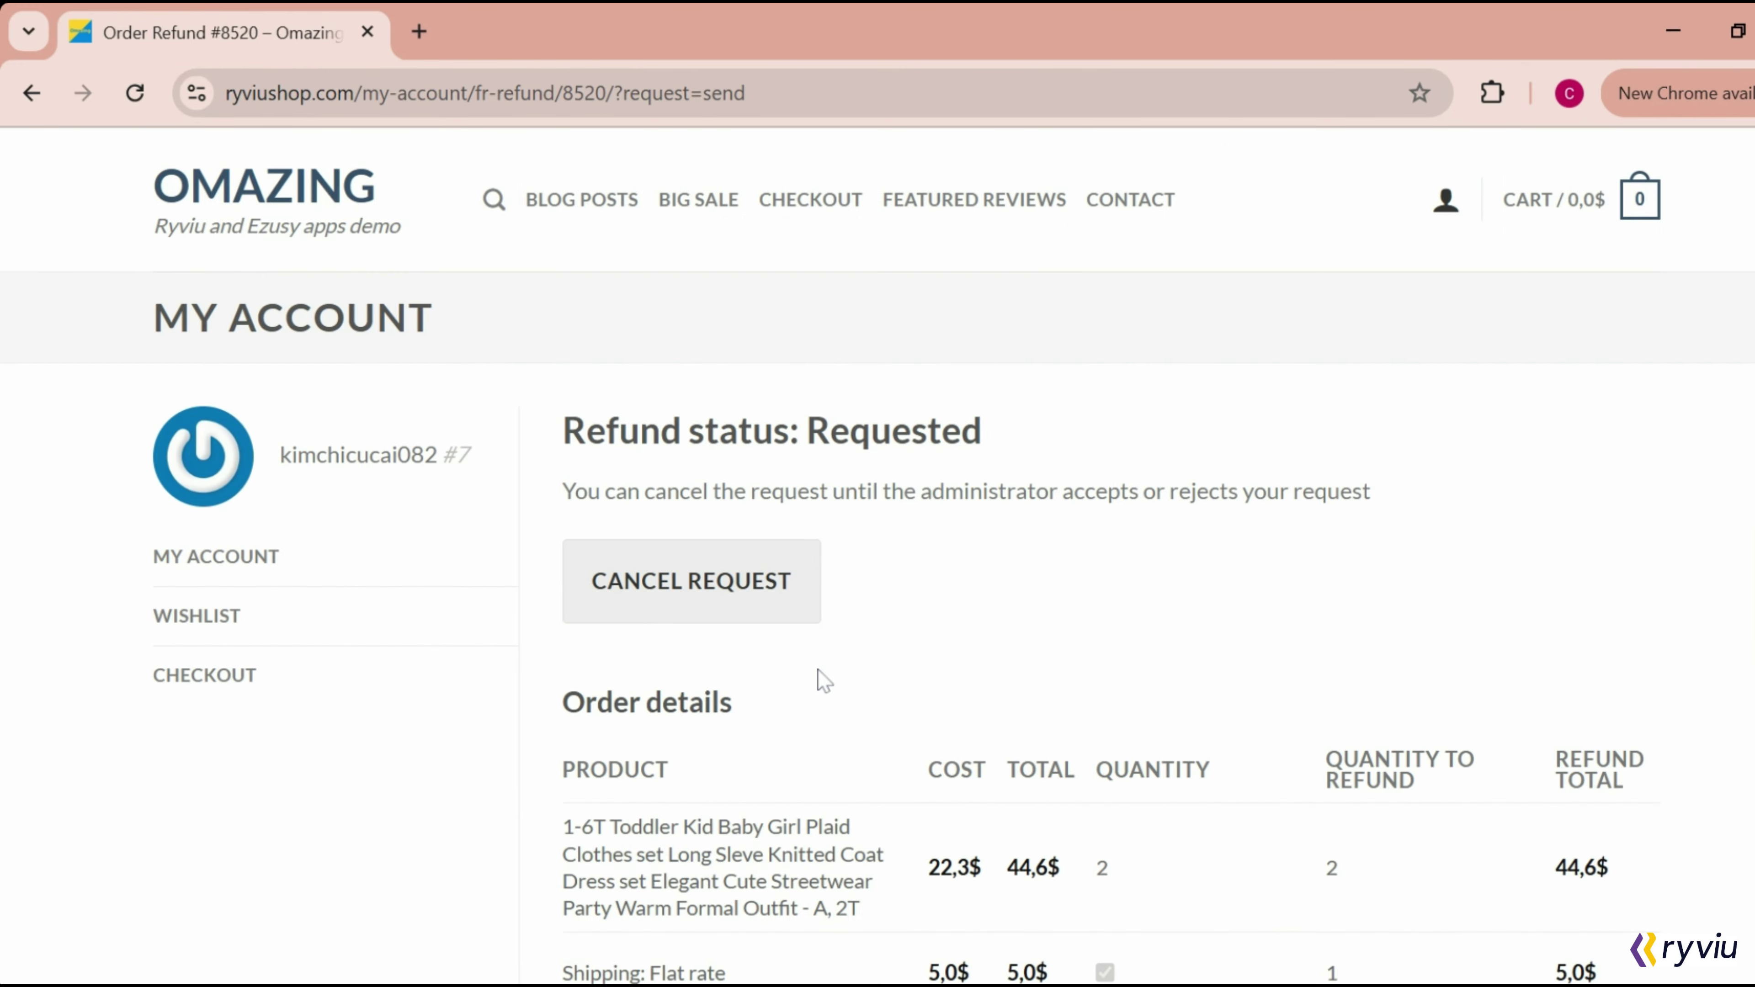
{"action": "left_click_drag", "start_coordinate": [560, 431], "coordinate": [999, 431]}
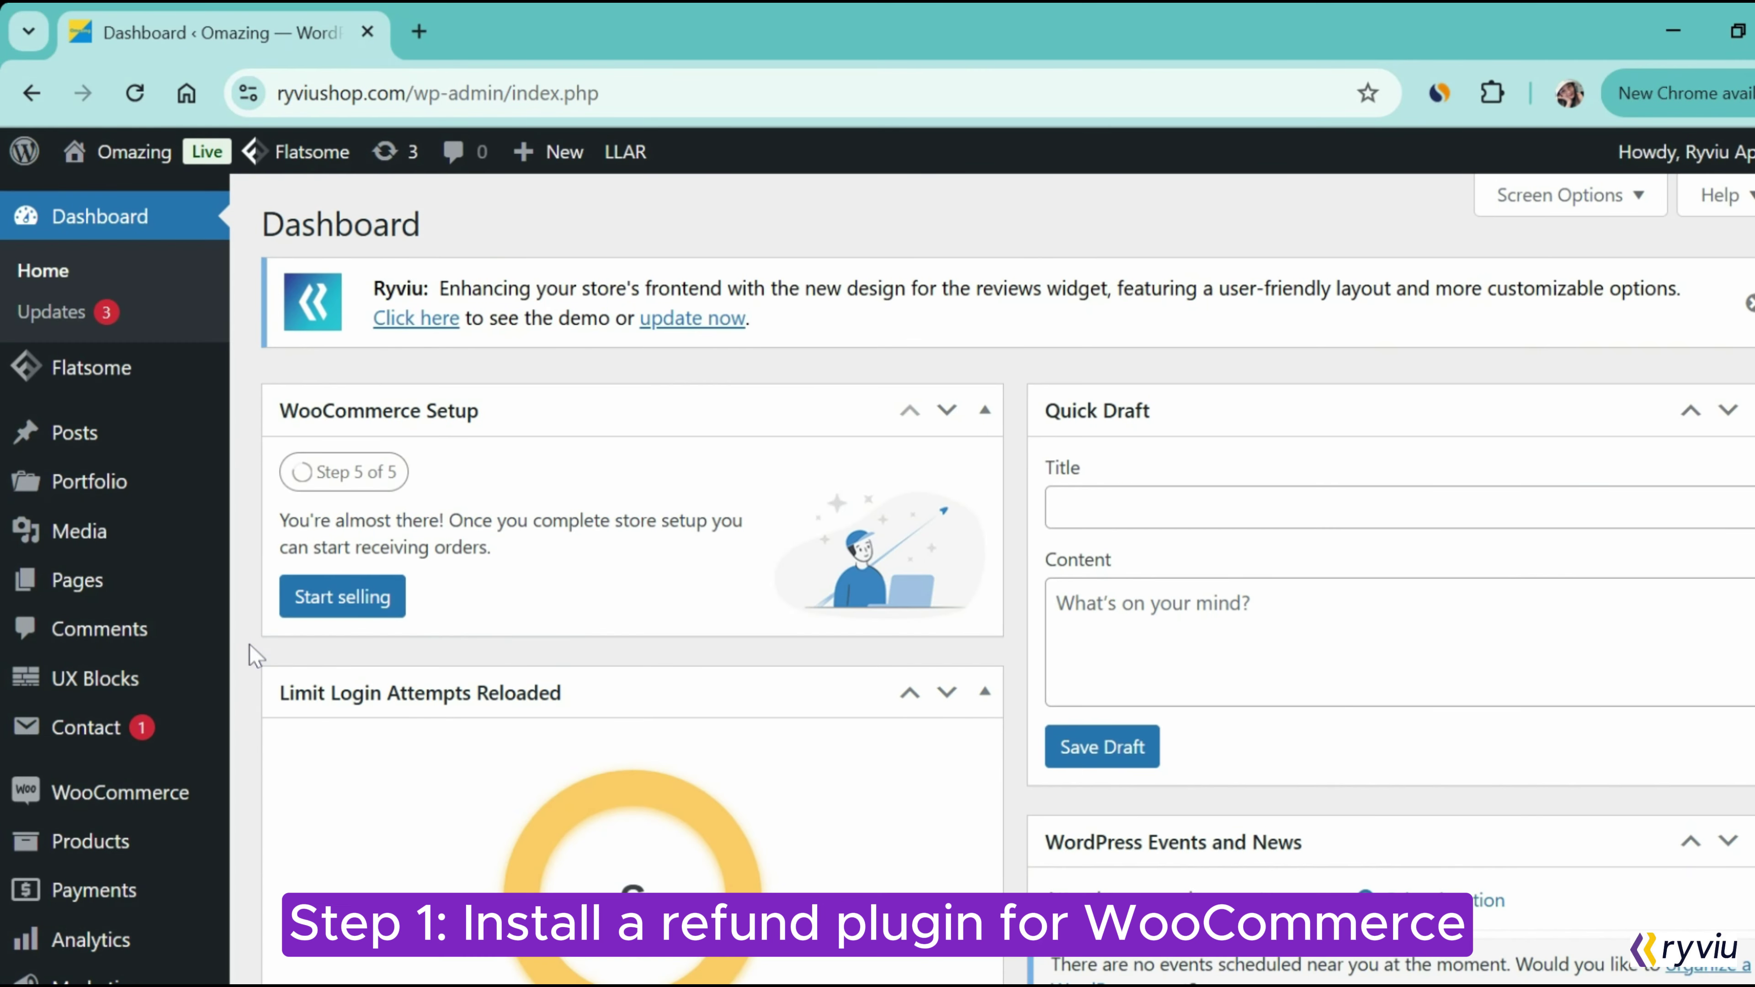
- Go to the WordPress page for adding new plugins and search for "flexible refund"
{"action": "scroll", "coordinate": [253, 655], "scroll_direction": "down", "scroll_amount": 5}
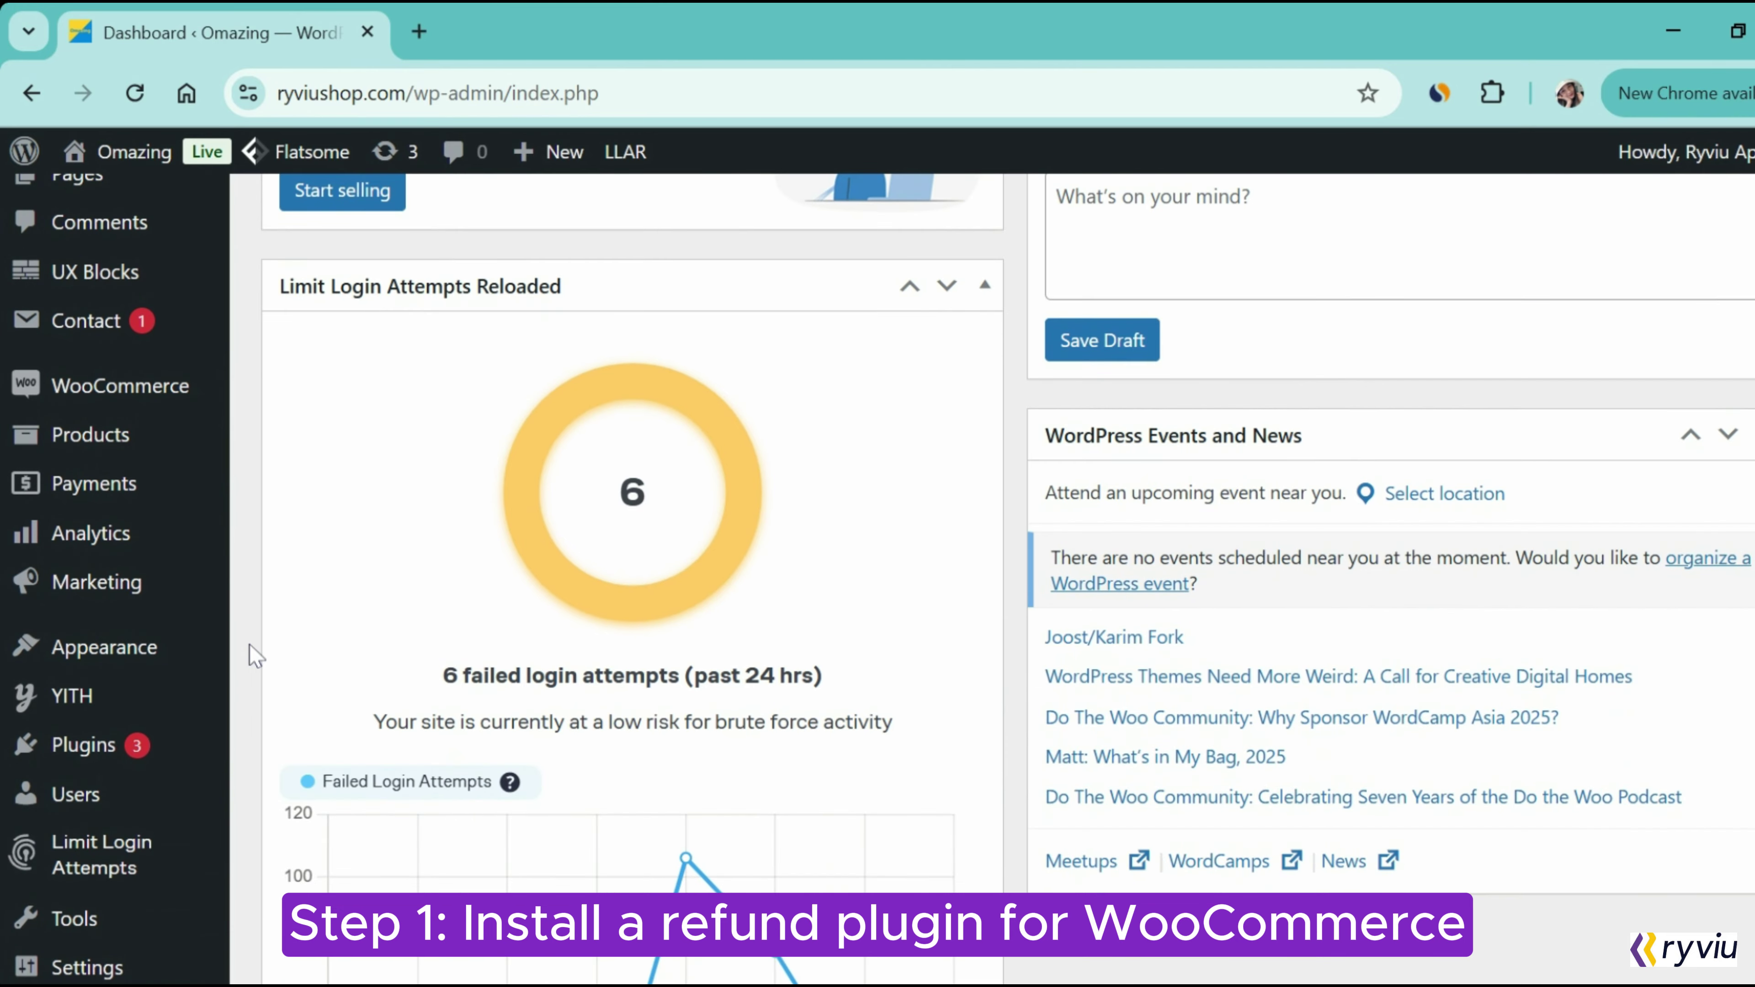
{"action": "mouse_move", "coordinate": [86, 750]}
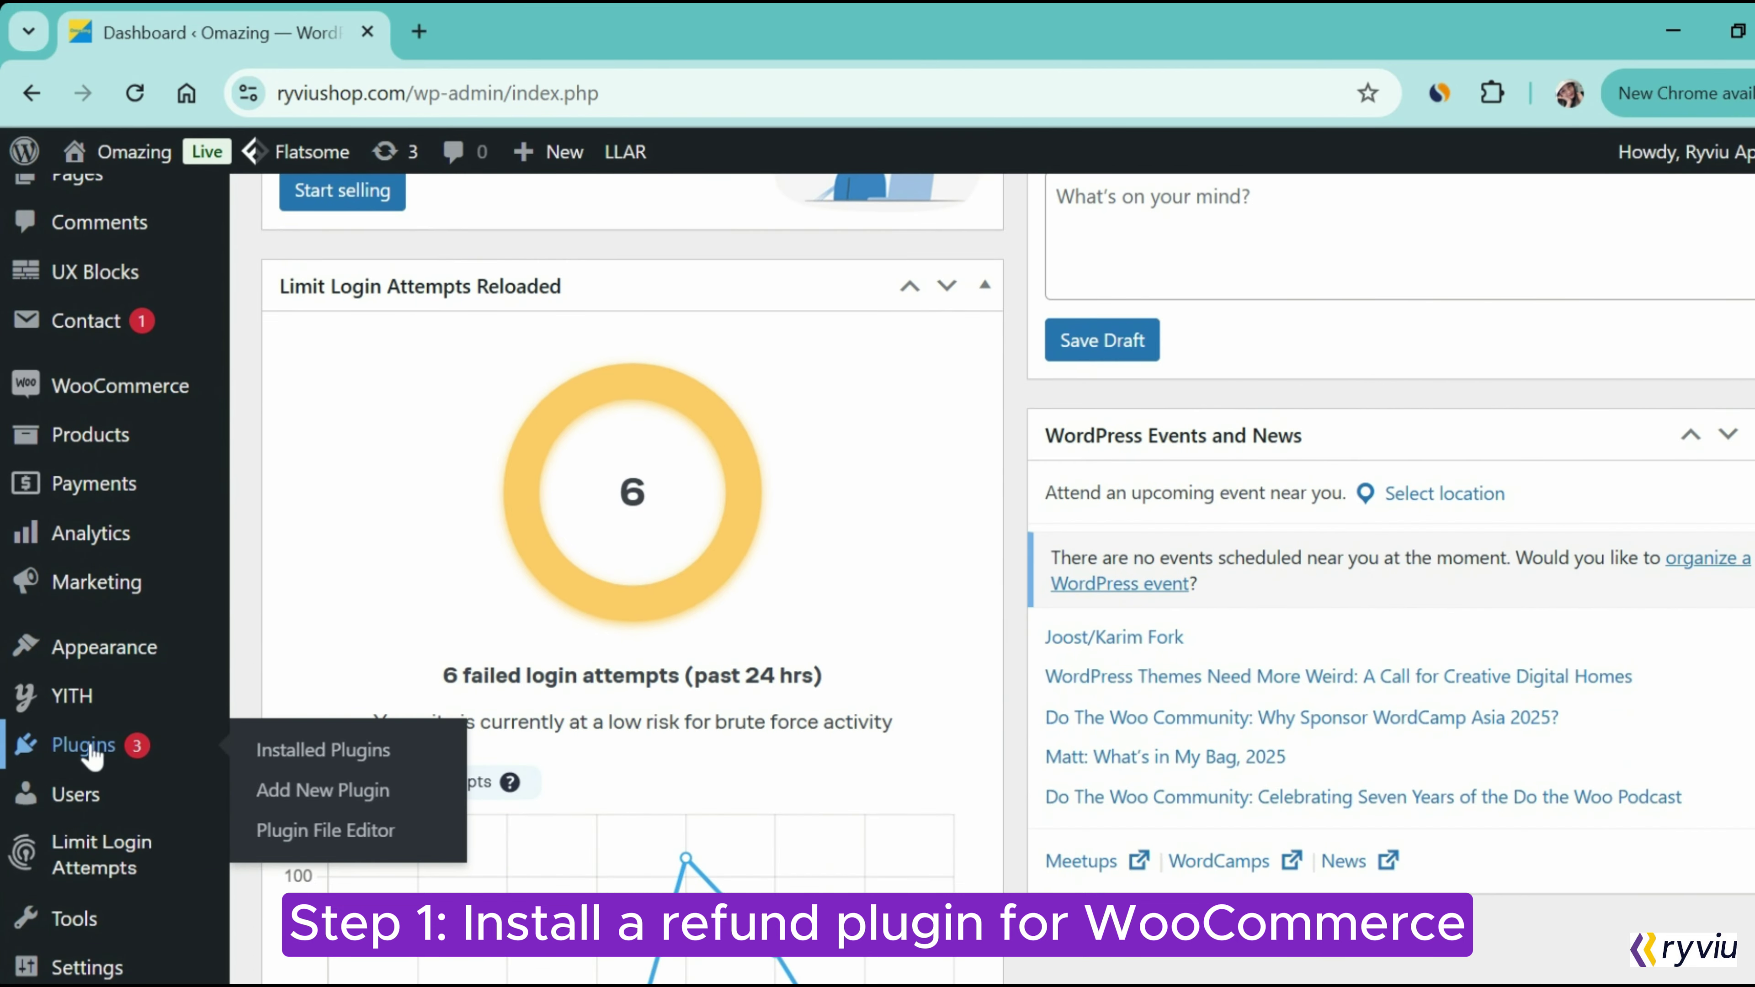
{"action": "left_click", "coordinate": [296, 804]}
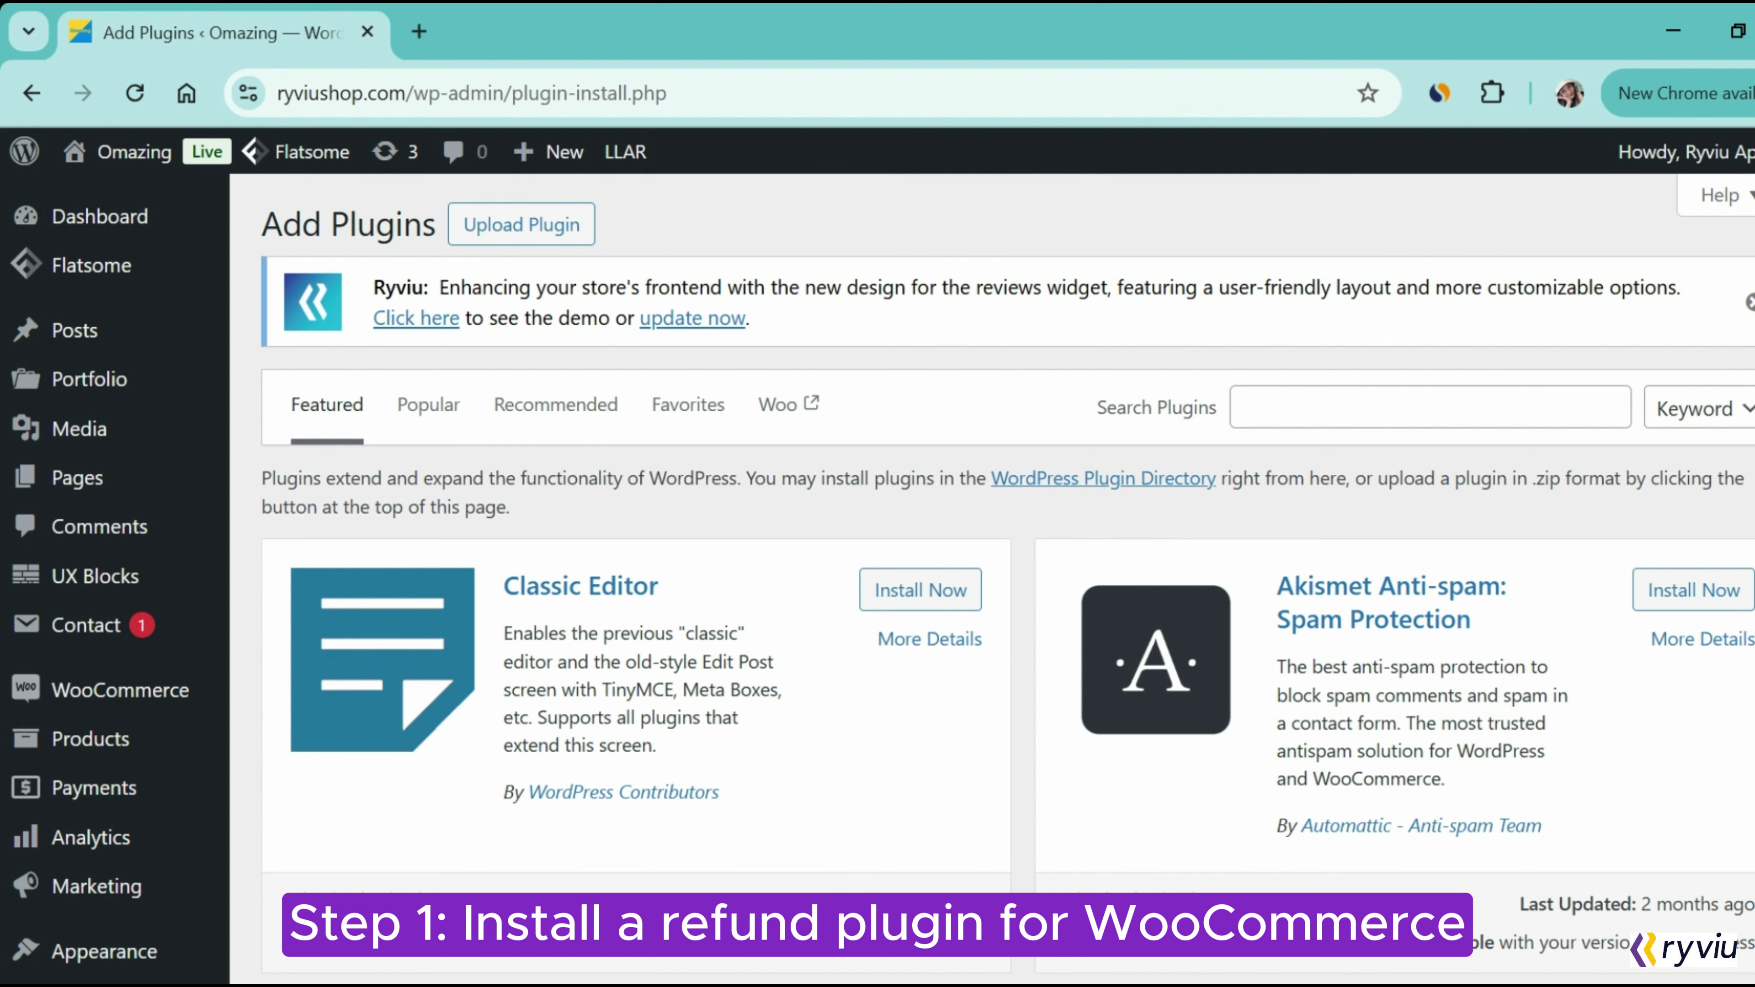
{"action": "left_click", "coordinate": [1312, 408]}
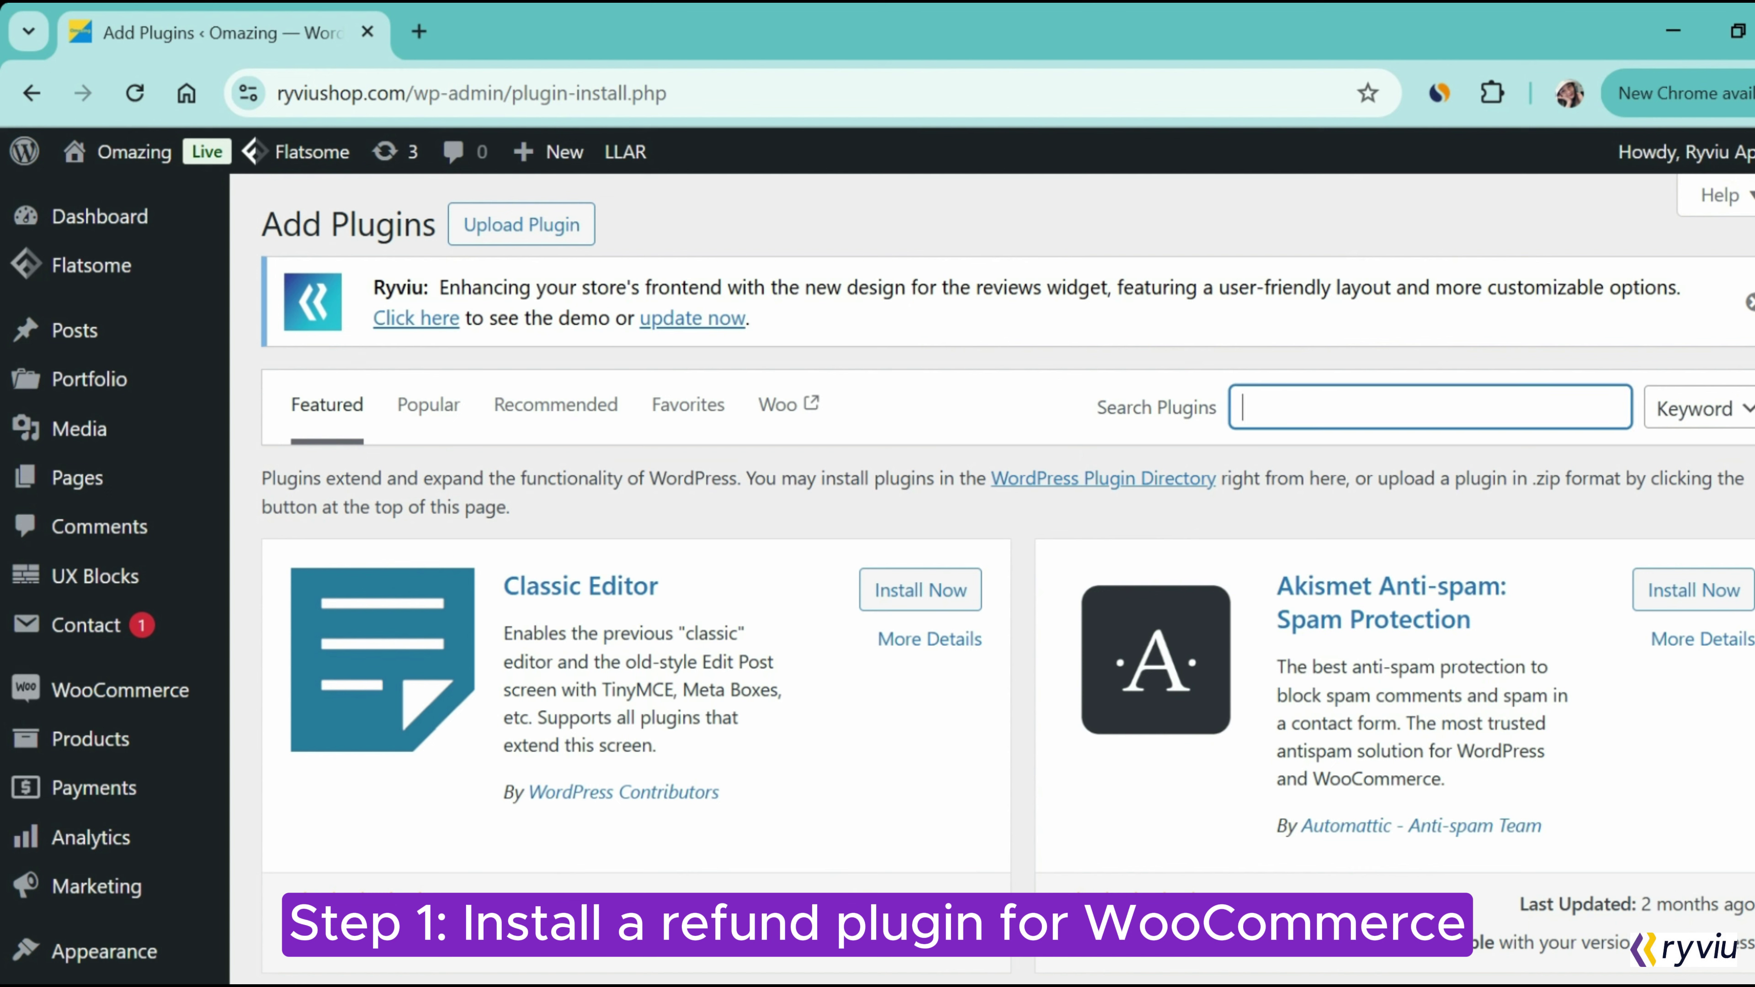
{"action": "type", "text": "flexible refund"}
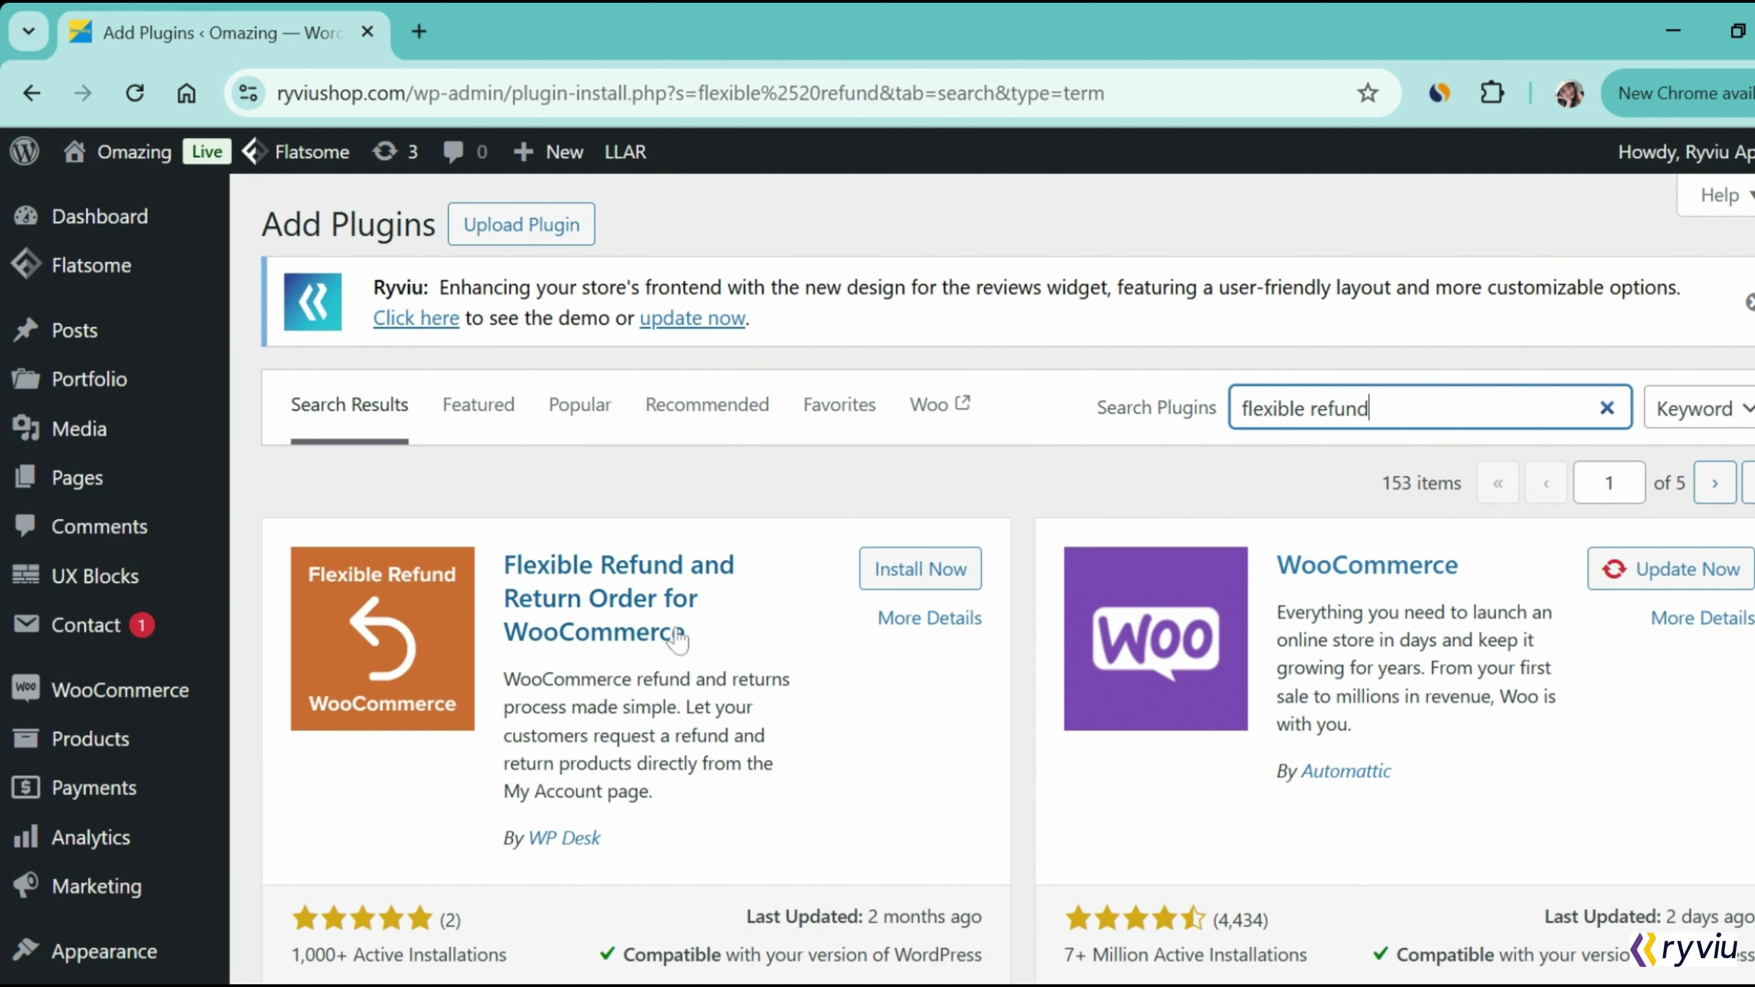
- Open the details of Flexible Refund and Return Order for WooCommerce and examine its description and free-version features
{"action": "left_click", "coordinate": [667, 636]}
{"action": "scroll", "coordinate": [722, 669], "scroll_direction": "down", "scroll_amount": 5}
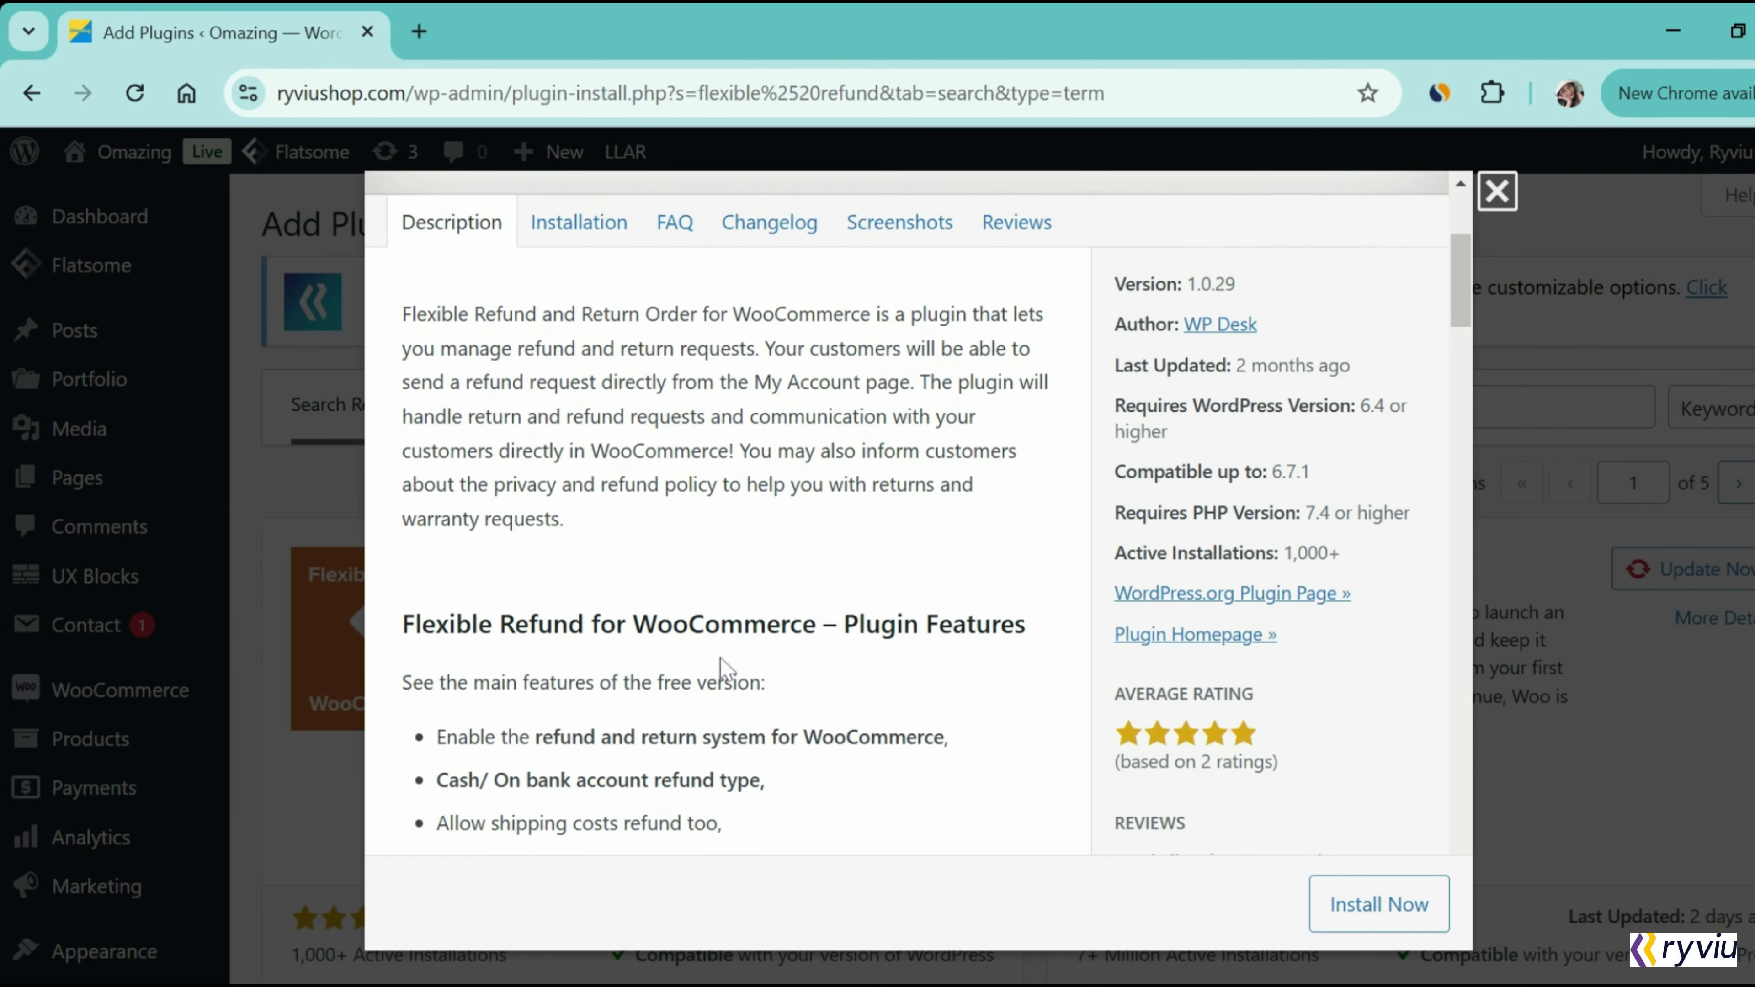
{"action": "scroll", "coordinate": [722, 669], "scroll_direction": "down", "scroll_amount": 3}
{"action": "left_click_drag", "start_coordinate": [538, 569], "coordinate": [765, 614]}
{"action": "left_click", "coordinate": [902, 606]}
{"action": "scroll", "coordinate": [902, 607], "scroll_direction": "down", "scroll_amount": 1}
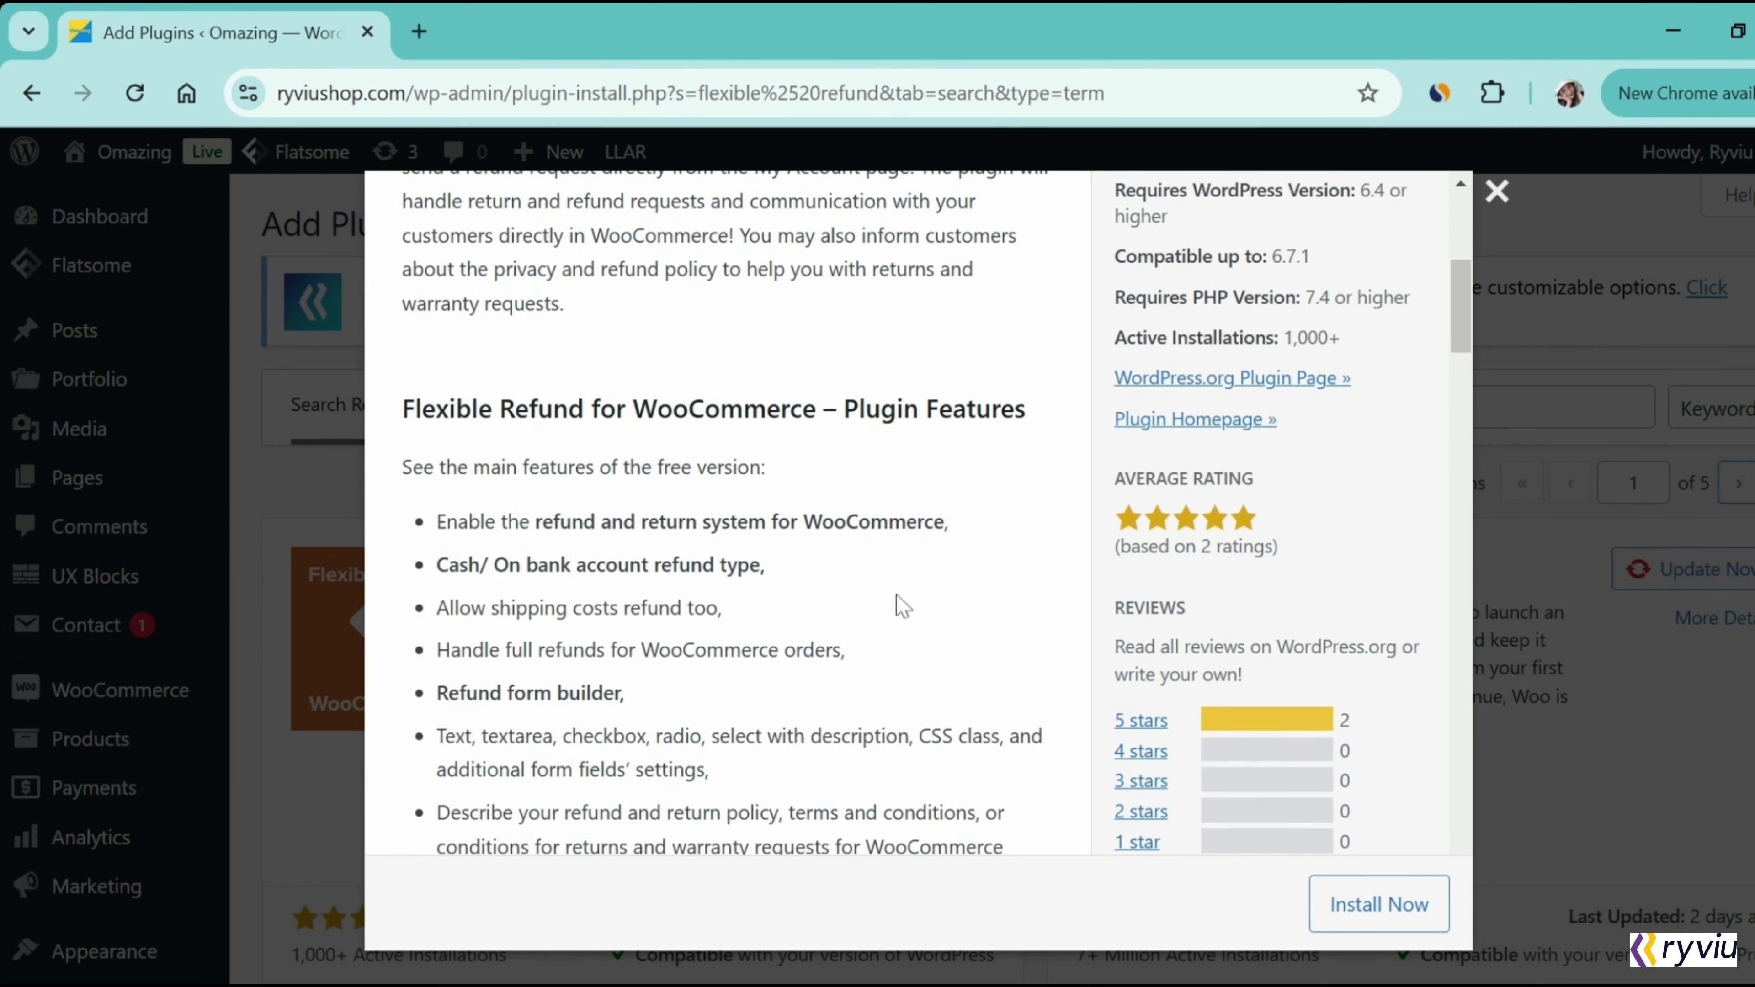
{"action": "left_click_drag", "start_coordinate": [437, 608], "coordinate": [722, 609]}
{"action": "left_click", "coordinate": [862, 615]}
{"action": "scroll", "coordinate": [864, 618], "scroll_direction": "down", "scroll_amount": 2}
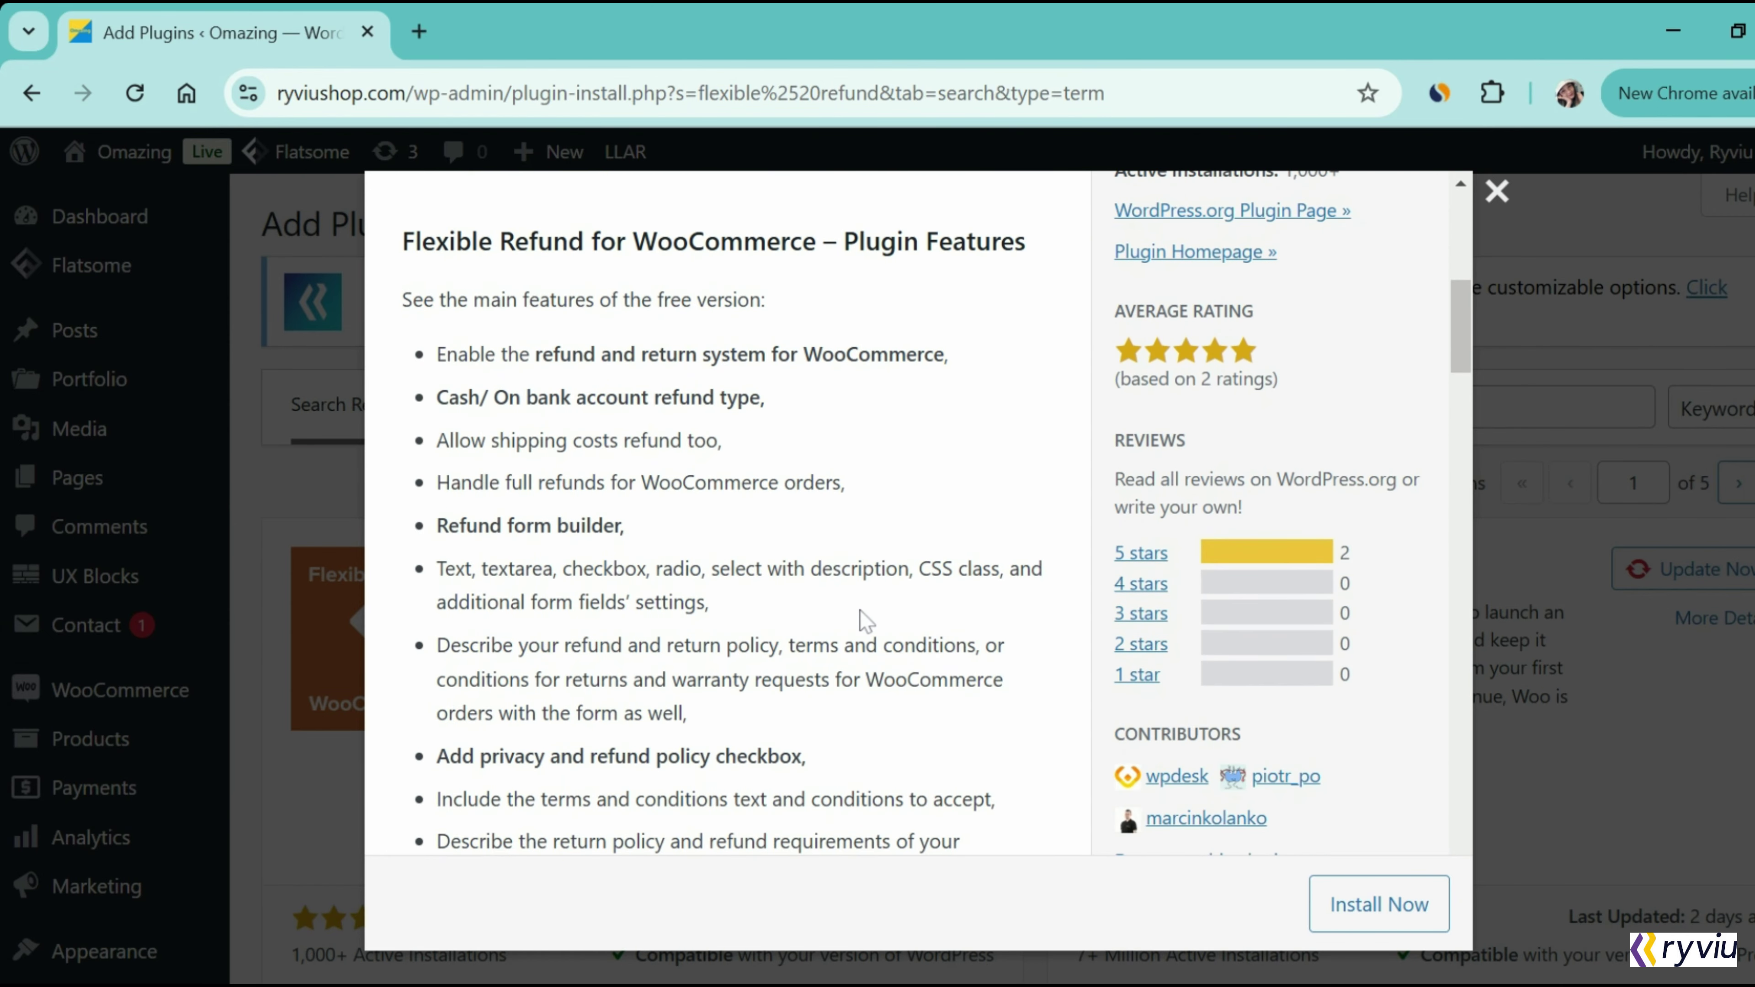
{"action": "scroll", "coordinate": [864, 618], "scroll_direction": "down", "scroll_amount": 12}
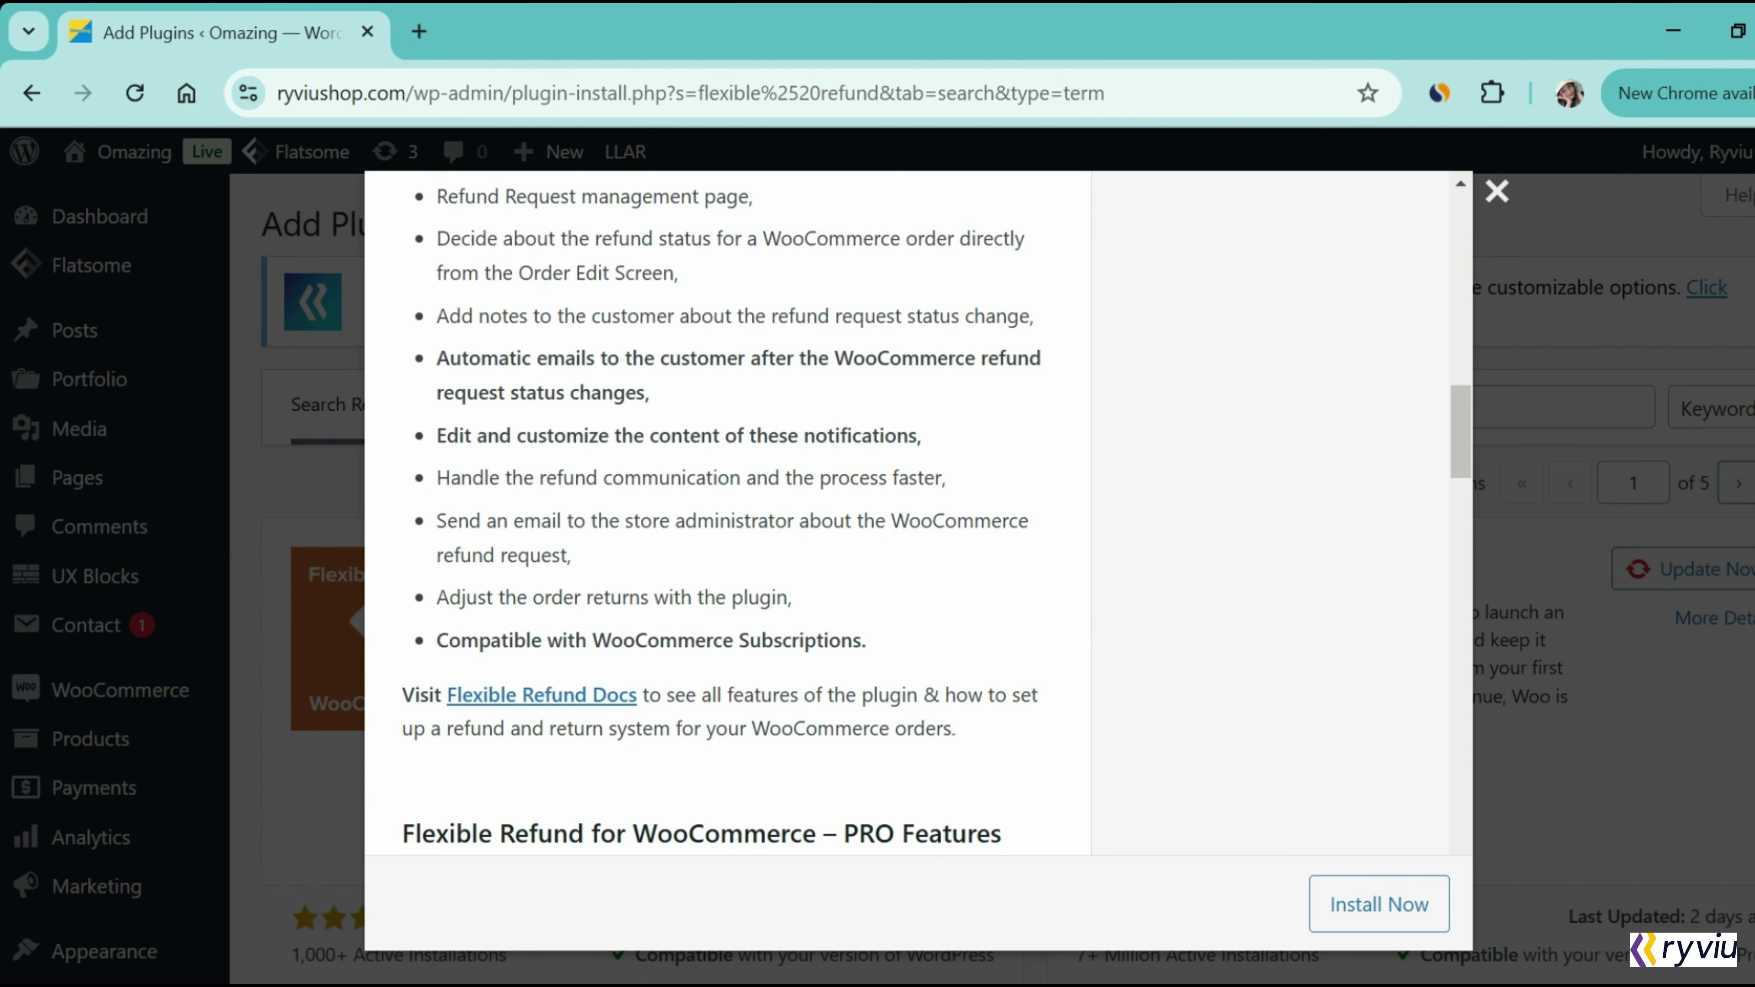
{"action": "scroll", "coordinate": [861, 617], "scroll_direction": "down", "scroll_amount": 4}
{"action": "scroll", "coordinate": [862, 617], "scroll_direction": "up", "scroll_amount": 20}
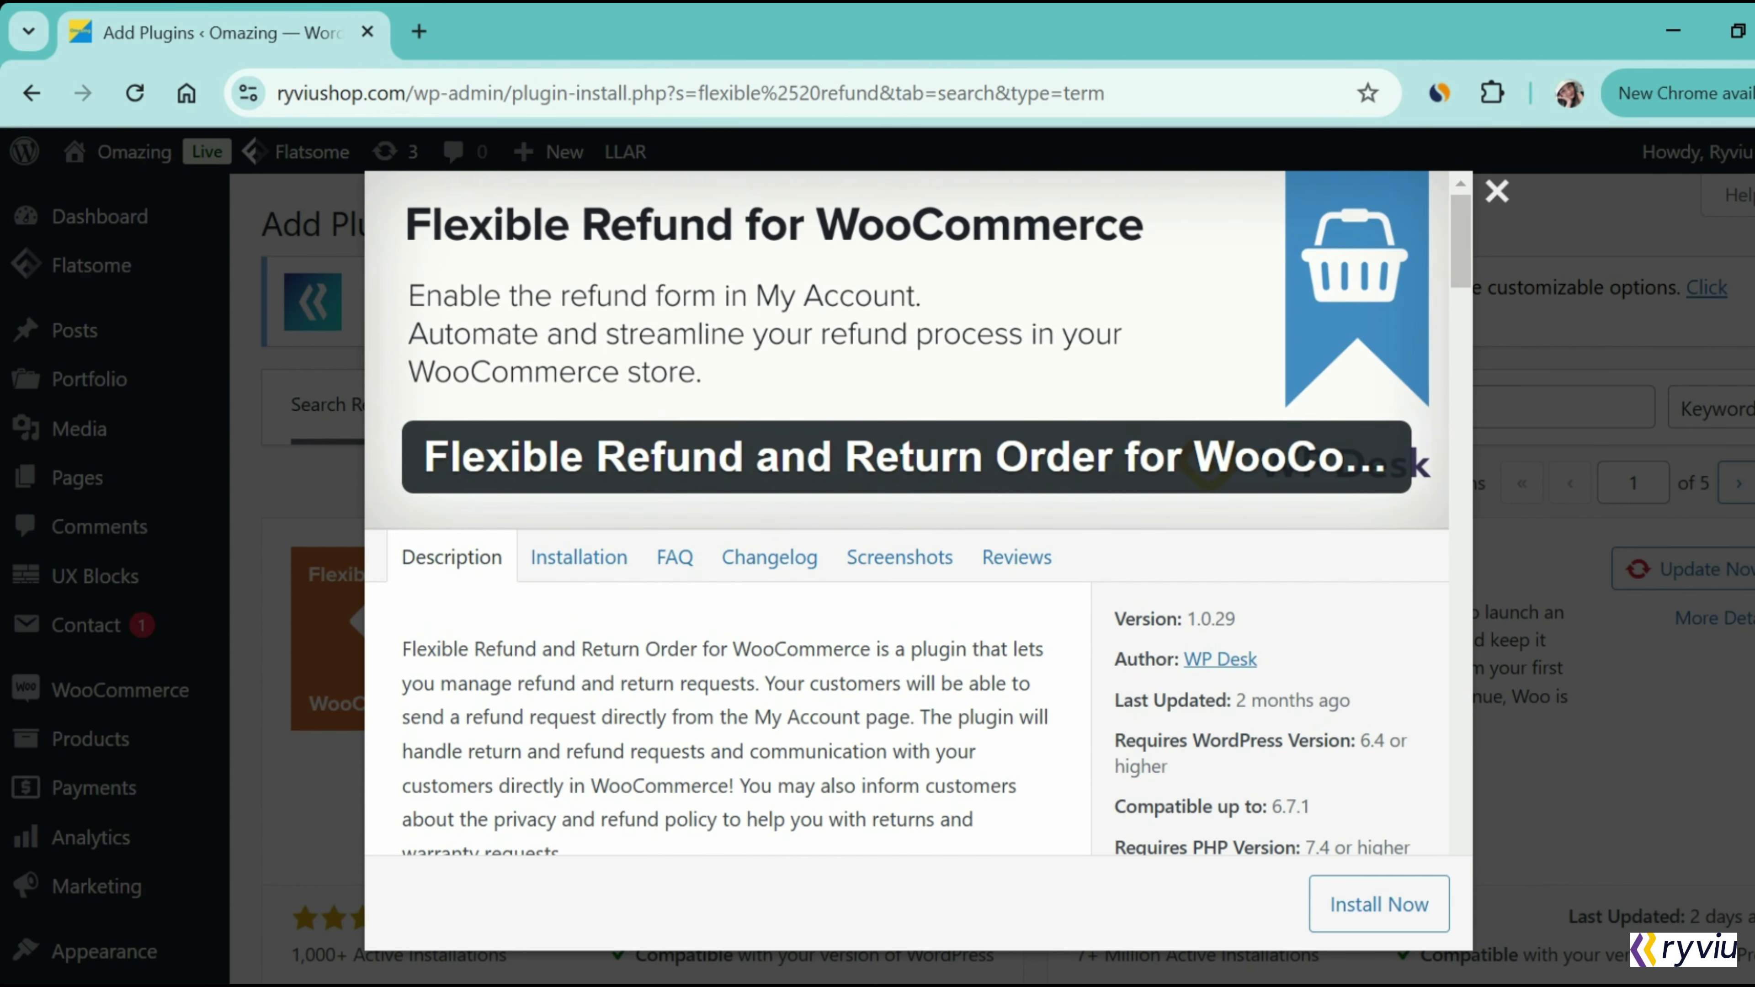
- Install and activate the Flexible Refund and Return Order for WooCommerce plugin
{"action": "left_click", "coordinate": [1371, 906]}
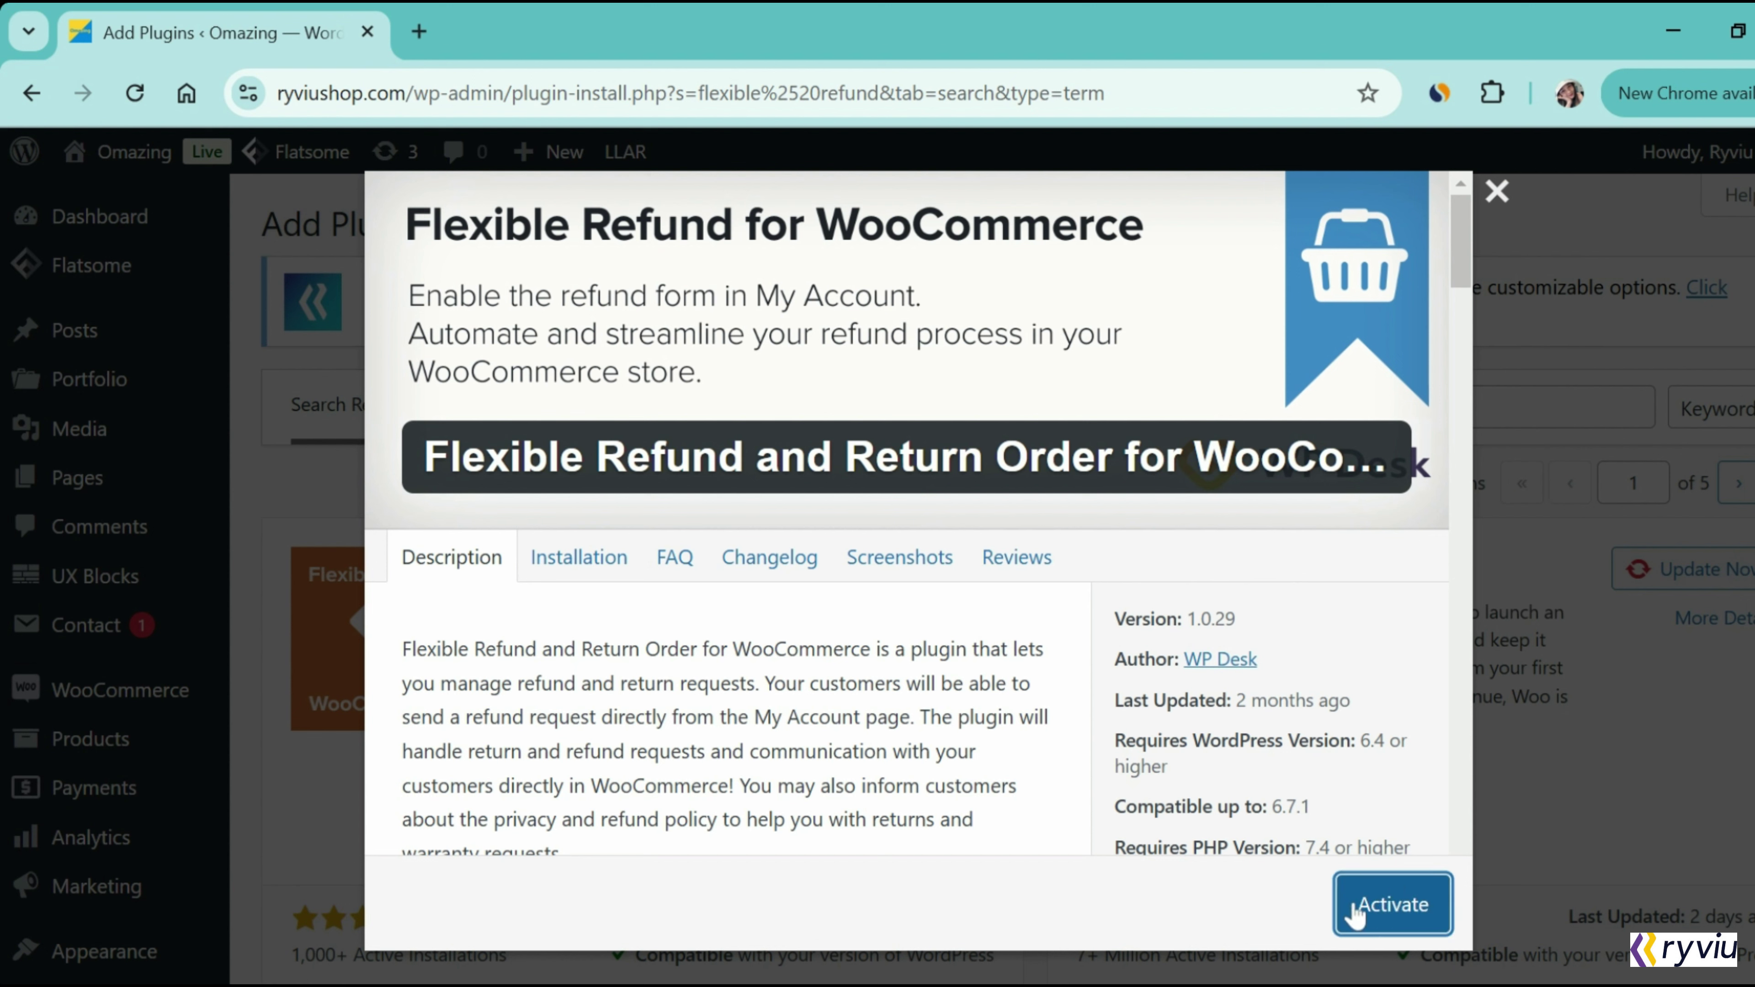
{"action": "left_click", "coordinate": [1354, 907]}
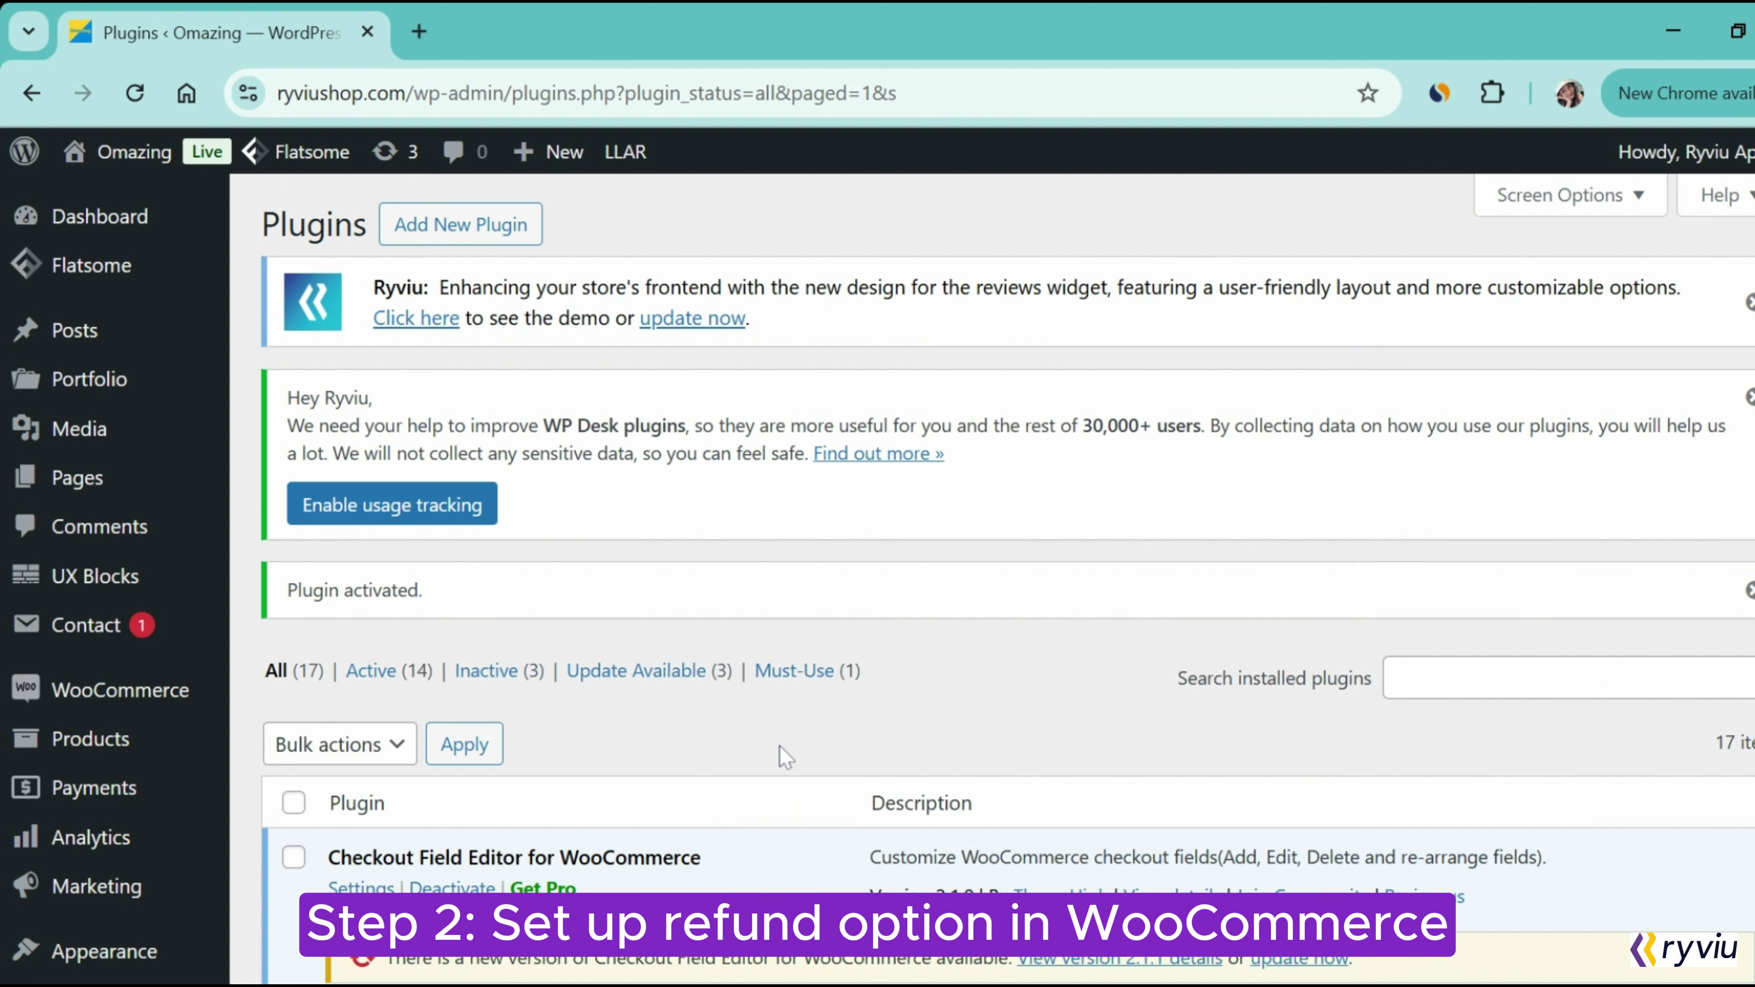
- Find the refund plugin among the installed plugins by searching "flexible" and open its Start here guide
{"action": "left_click", "coordinate": [1410, 681]}
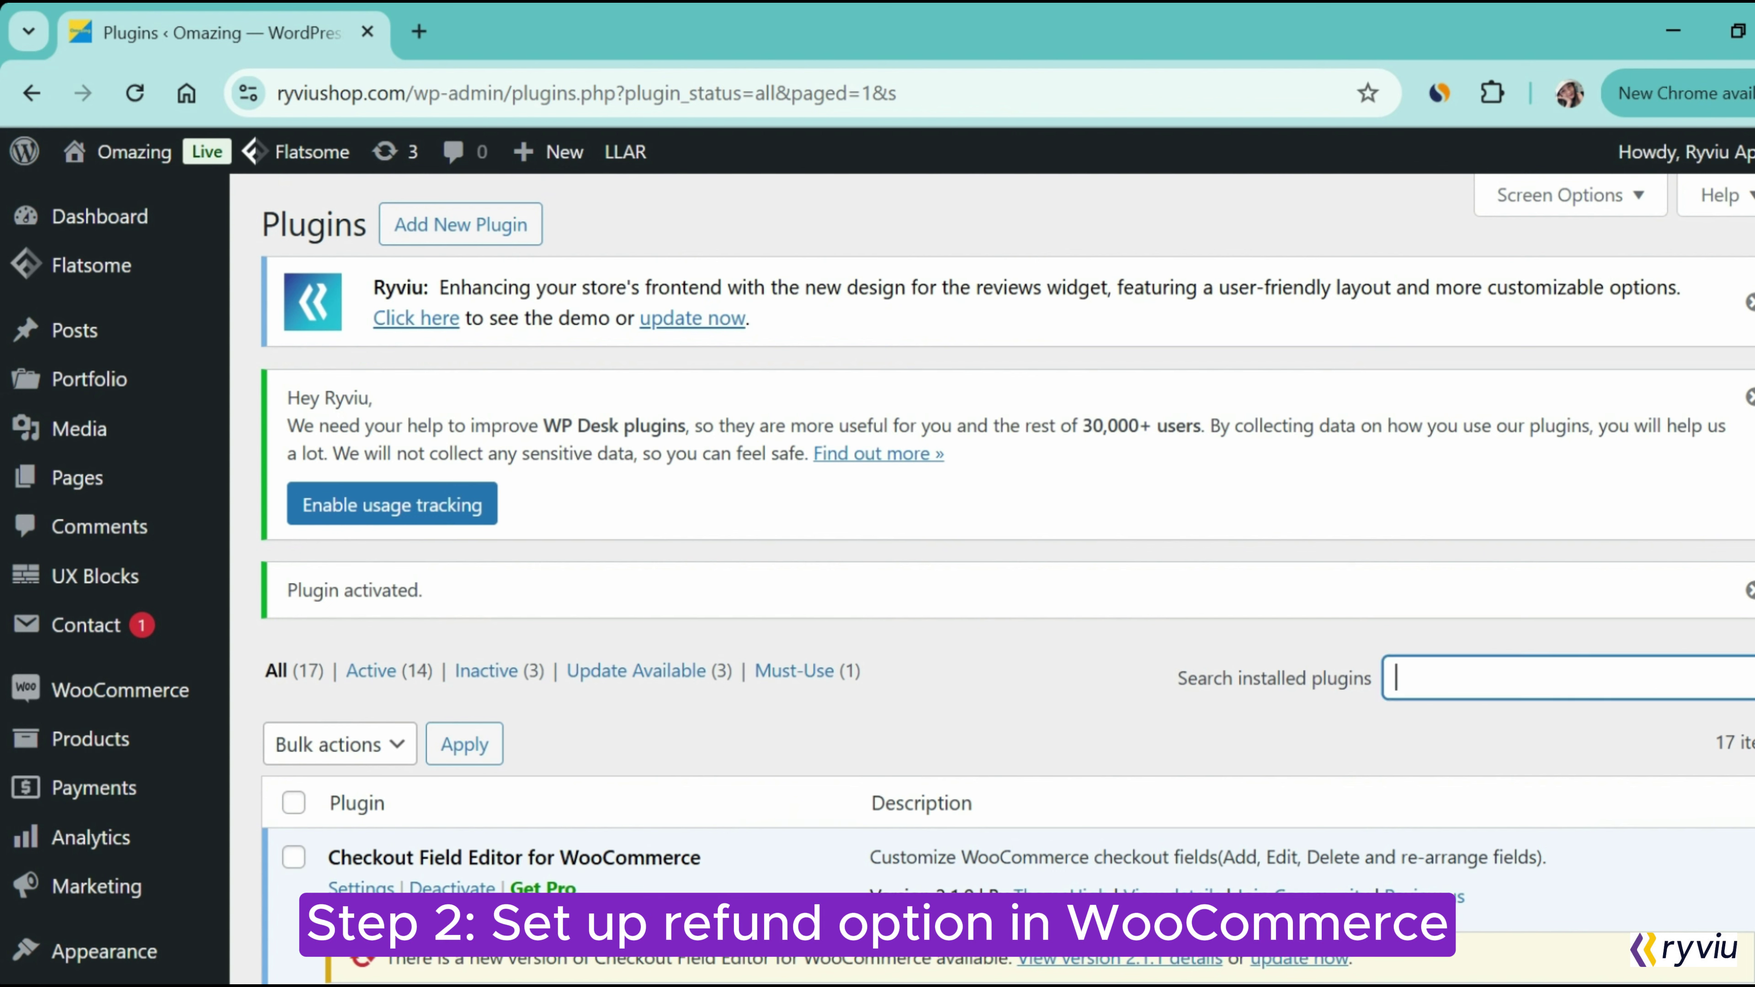
{"action": "type", "text": "flexible"}
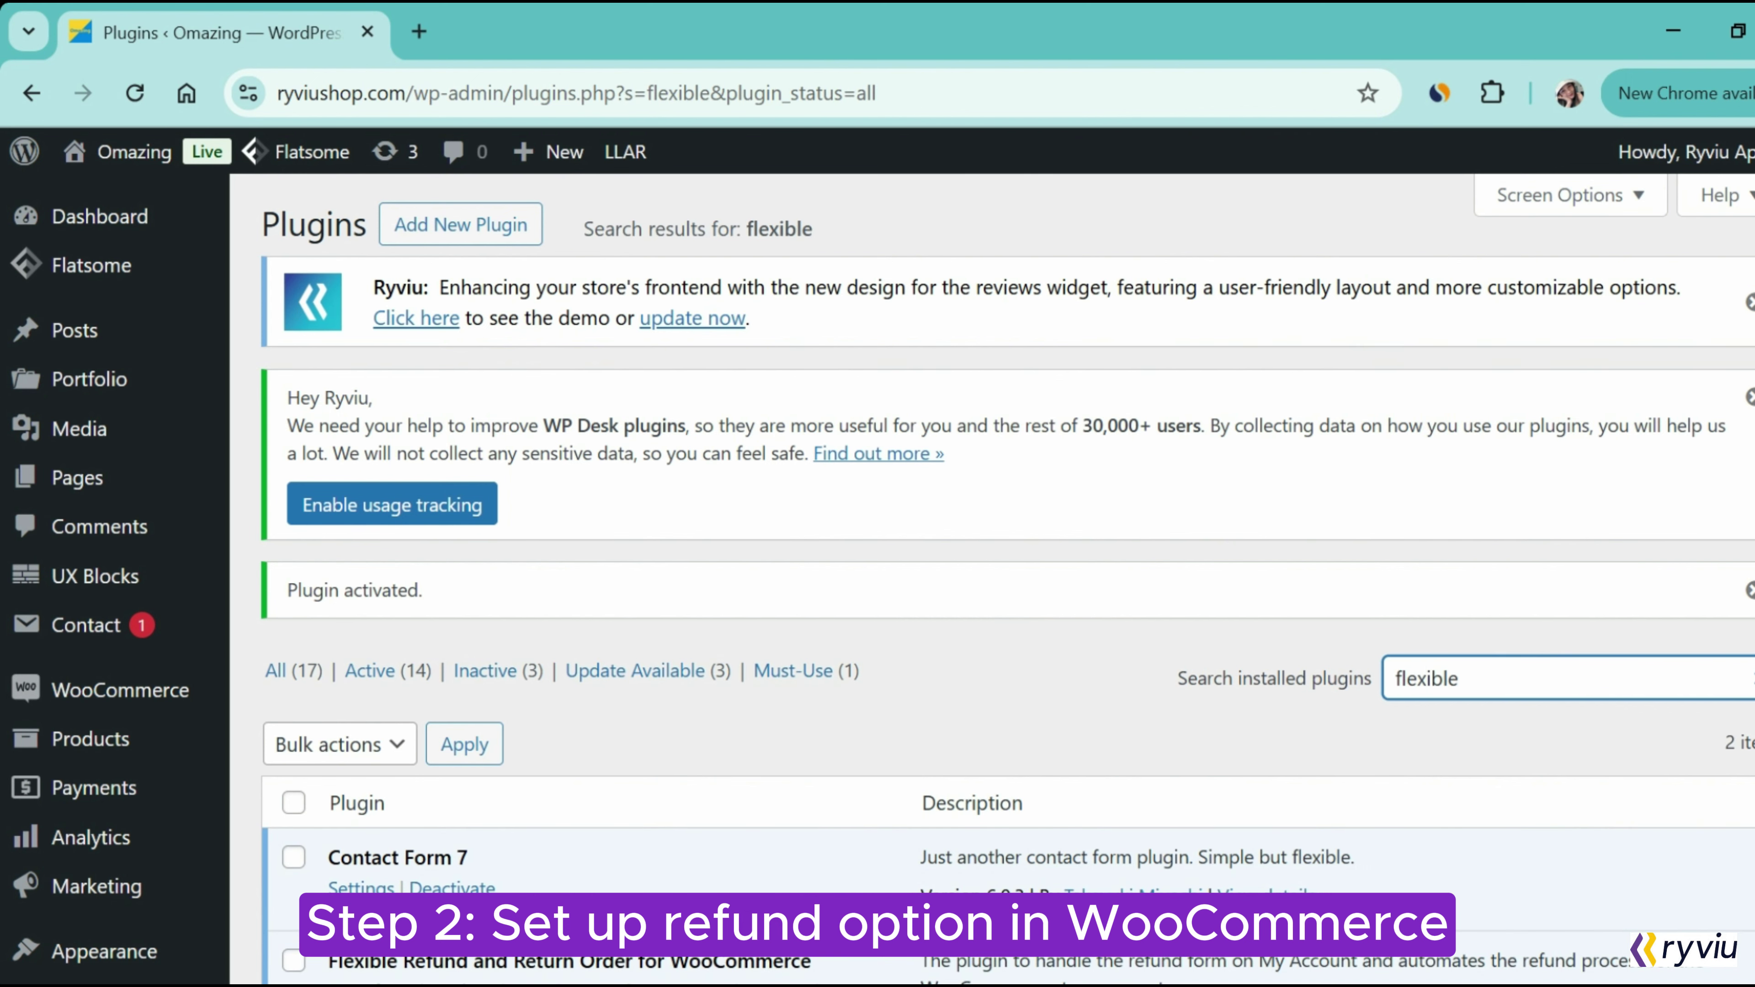
{"action": "scroll", "coordinate": [787, 733], "scroll_direction": "down", "scroll_amount": 3}
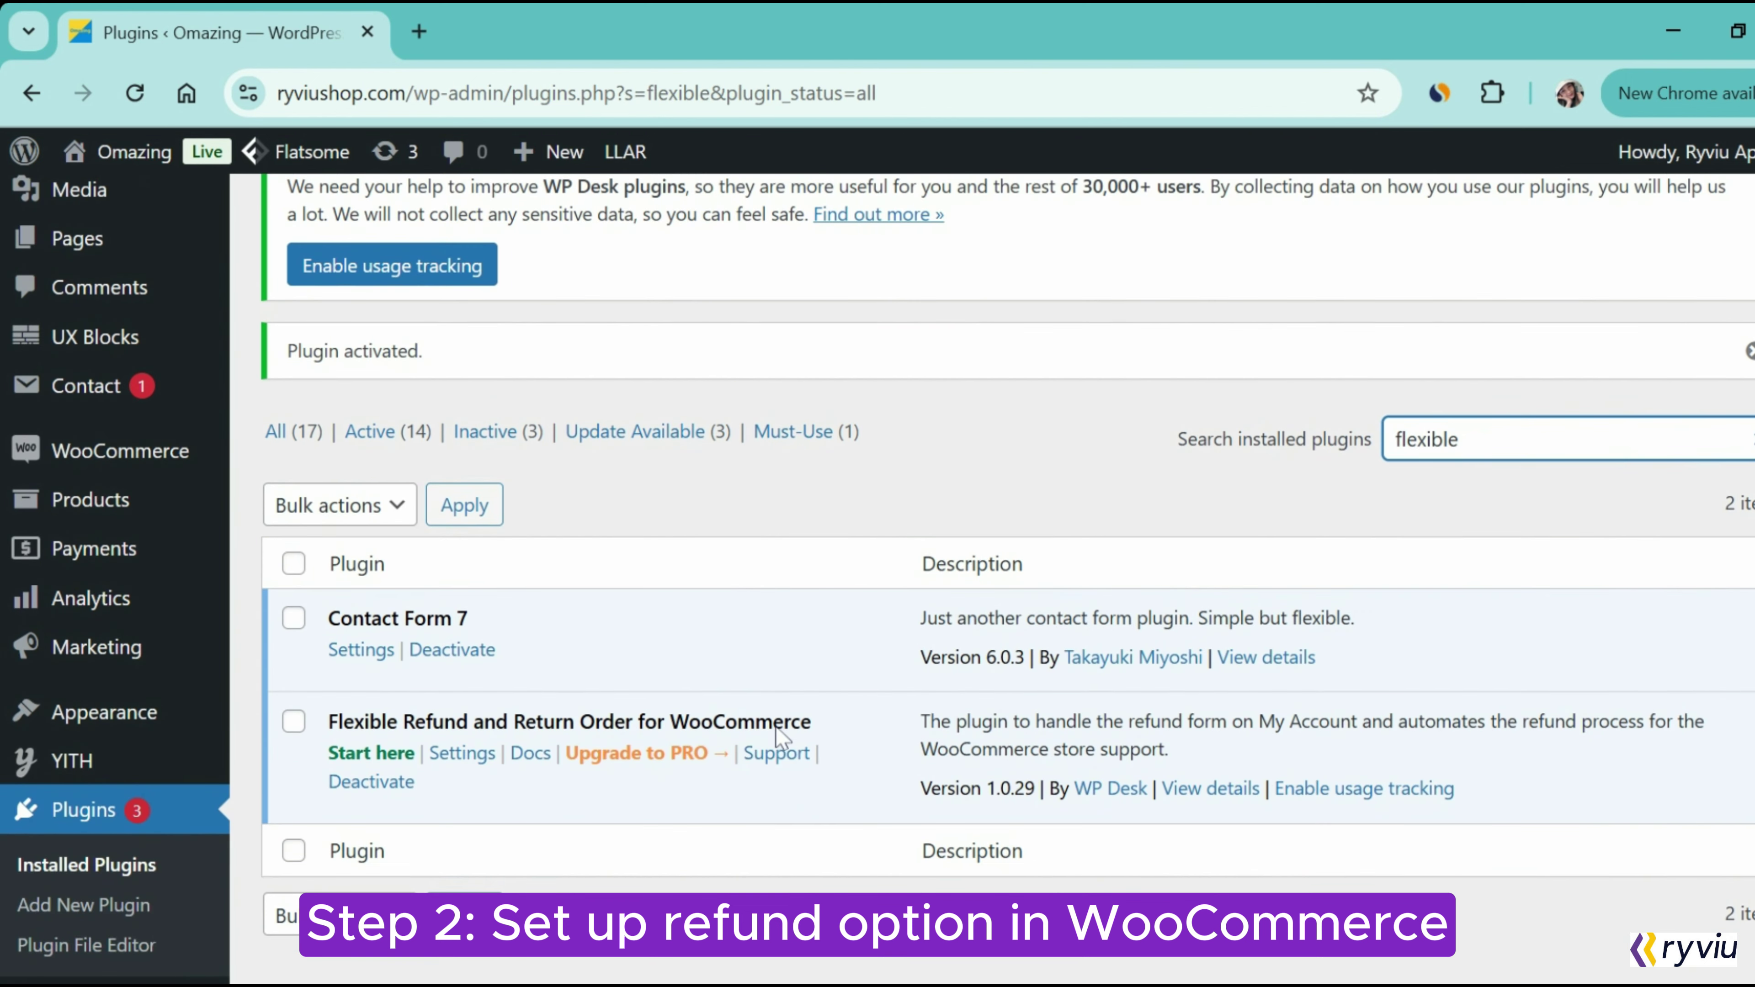
{"action": "left_click_drag", "start_coordinate": [328, 723], "coordinate": [815, 727]}
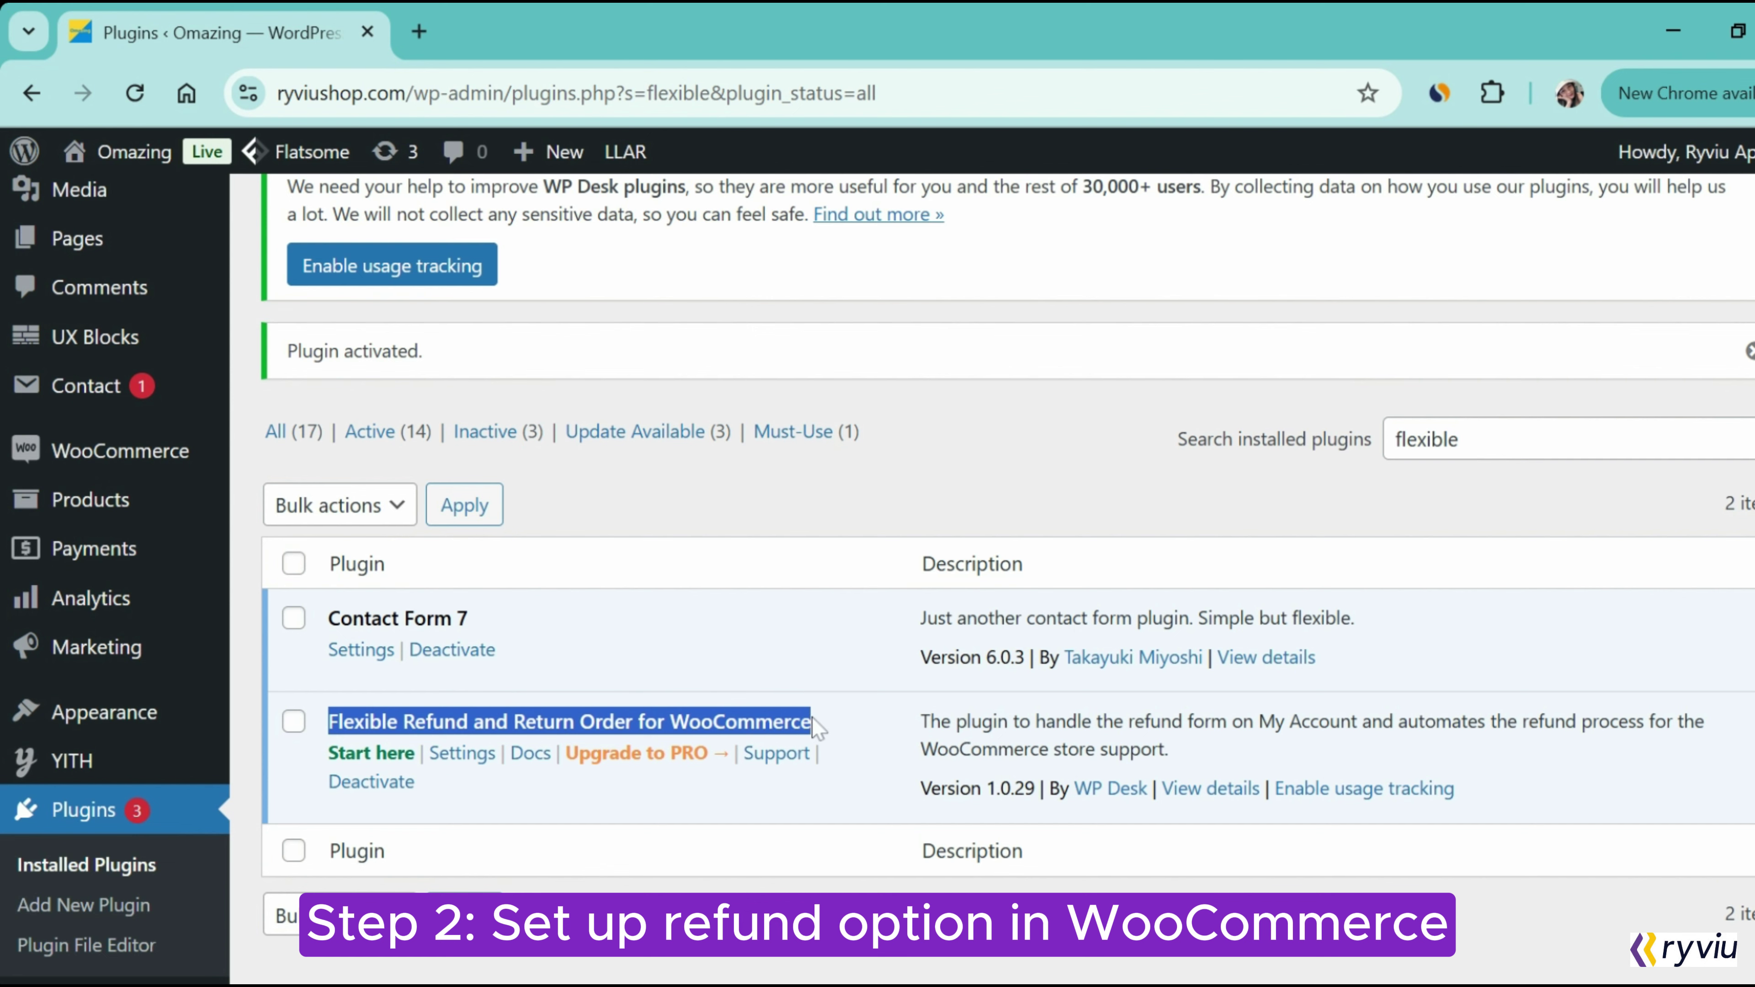
{"action": "left_click", "coordinate": [395, 759]}
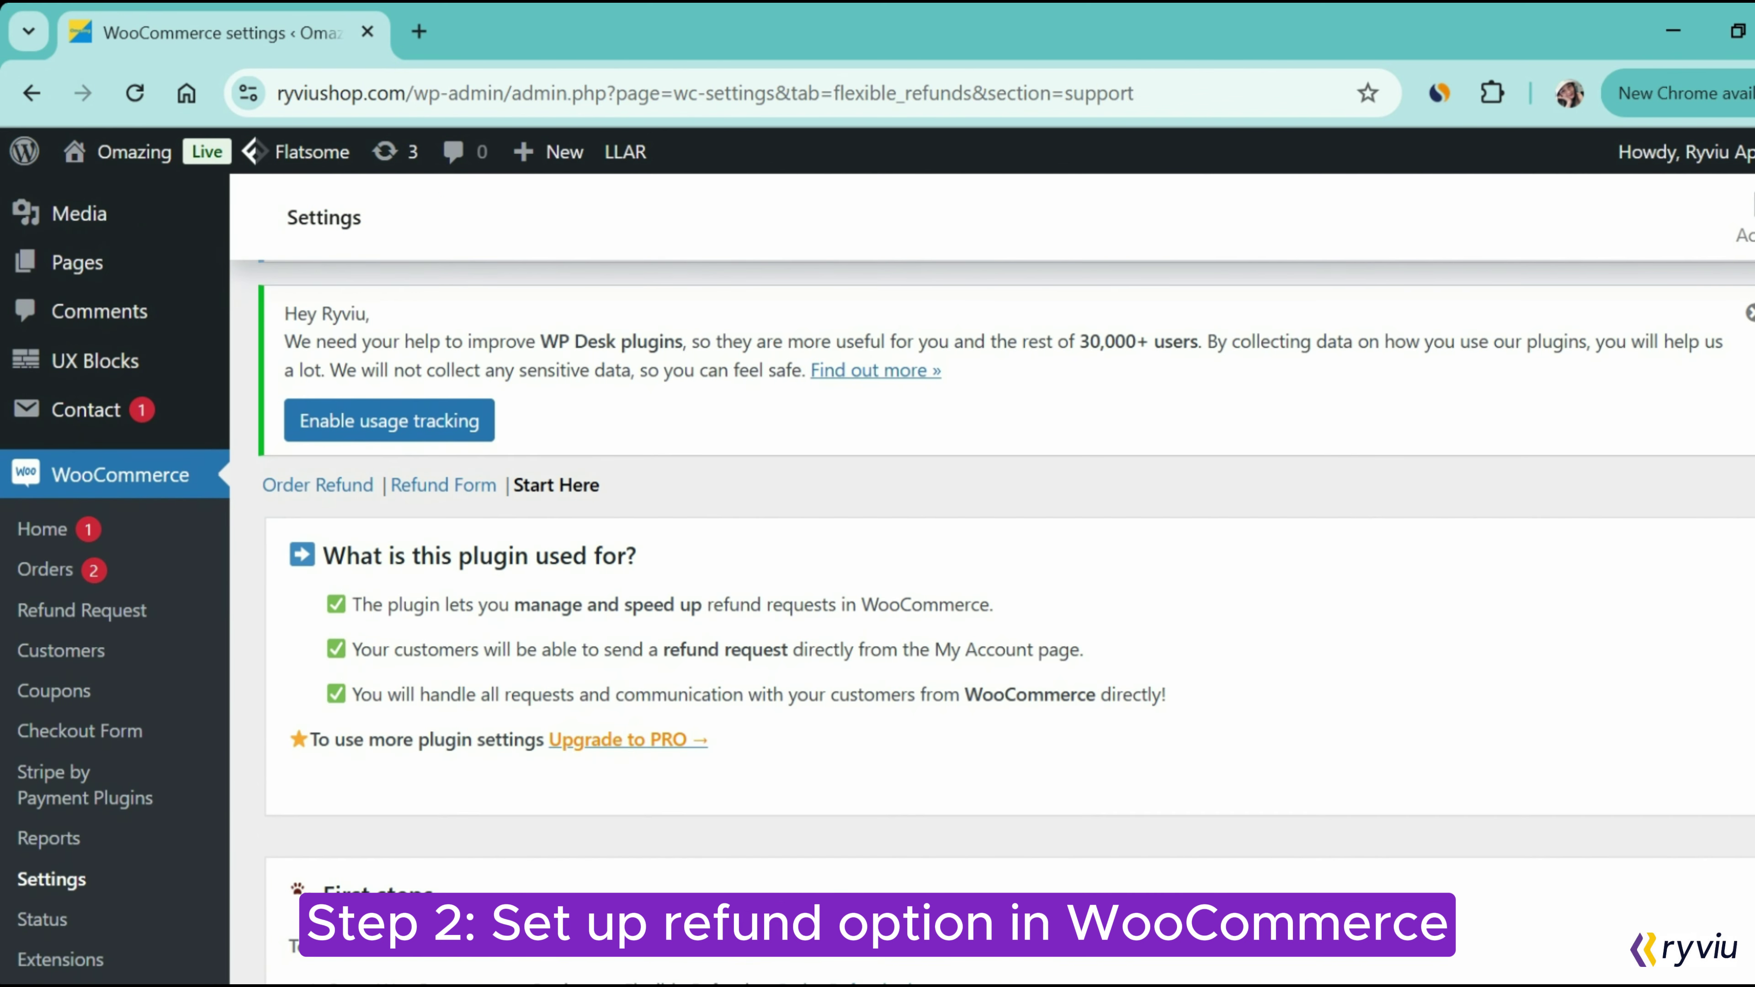
- Read what the plugin is used for and the first steps for enabling refunds in WooCommerce
{"action": "left_click_drag", "start_coordinate": [320, 557], "coordinate": [647, 560]}
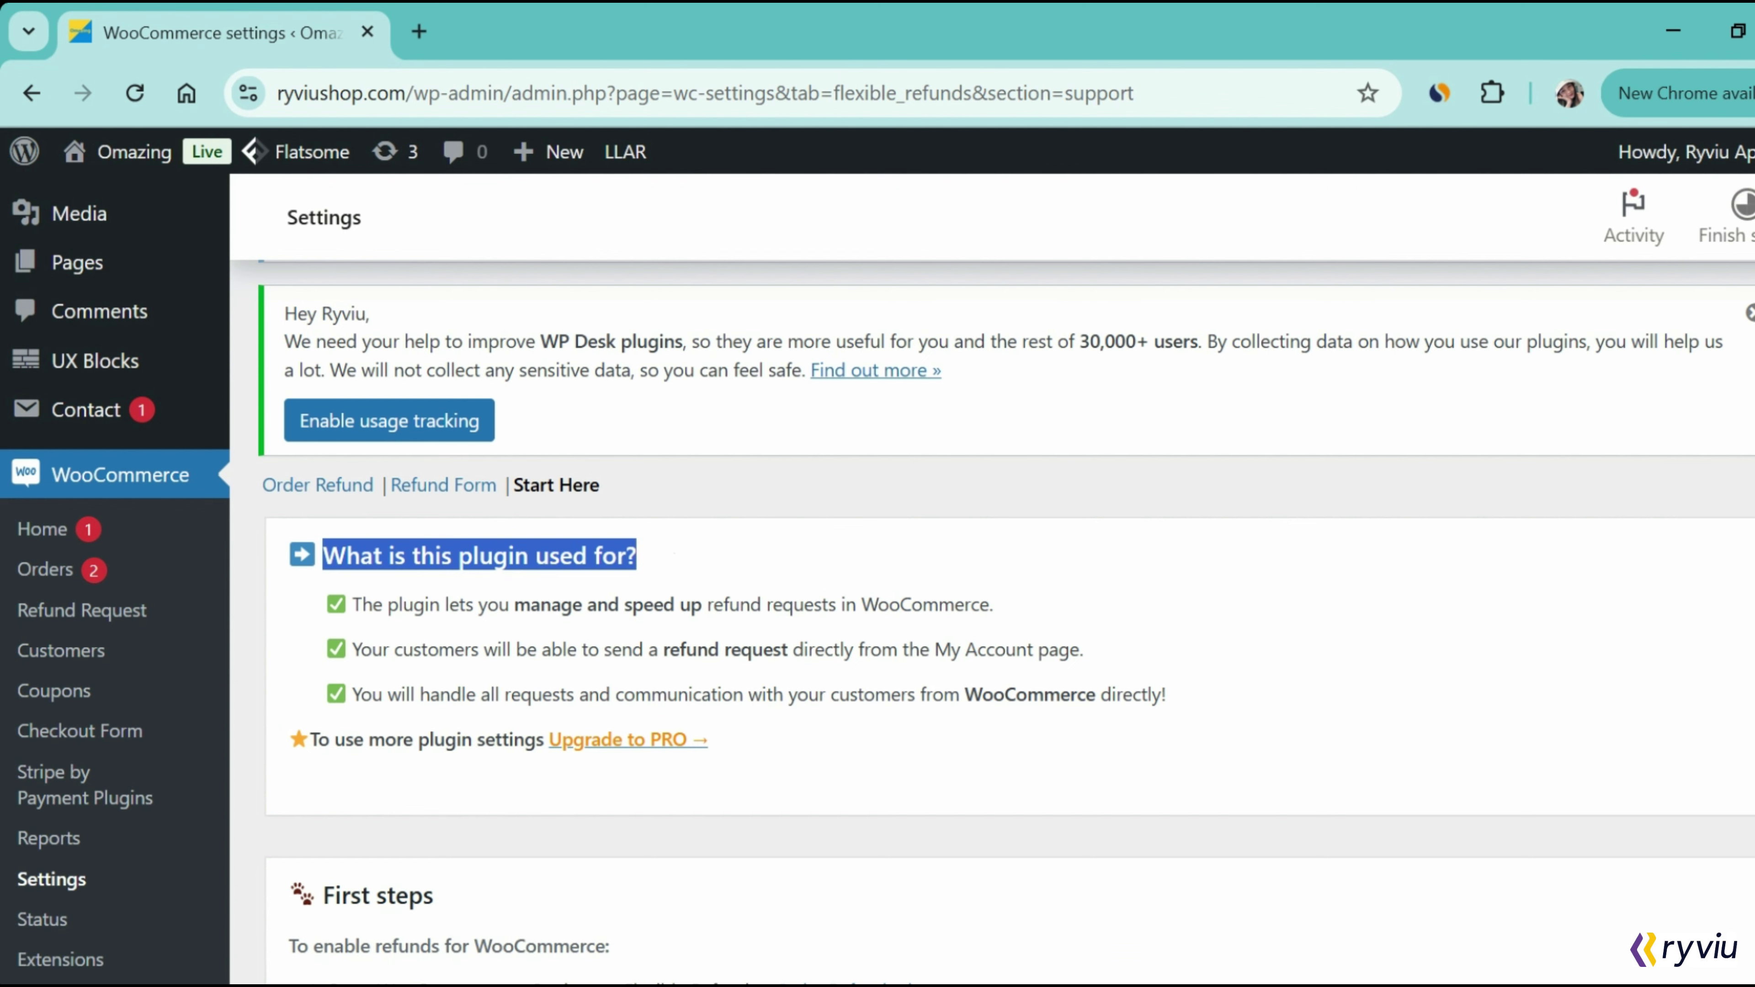
{"action": "left_click", "coordinate": [711, 554]}
{"action": "scroll", "coordinate": [711, 554], "scroll_direction": "down", "scroll_amount": 5}
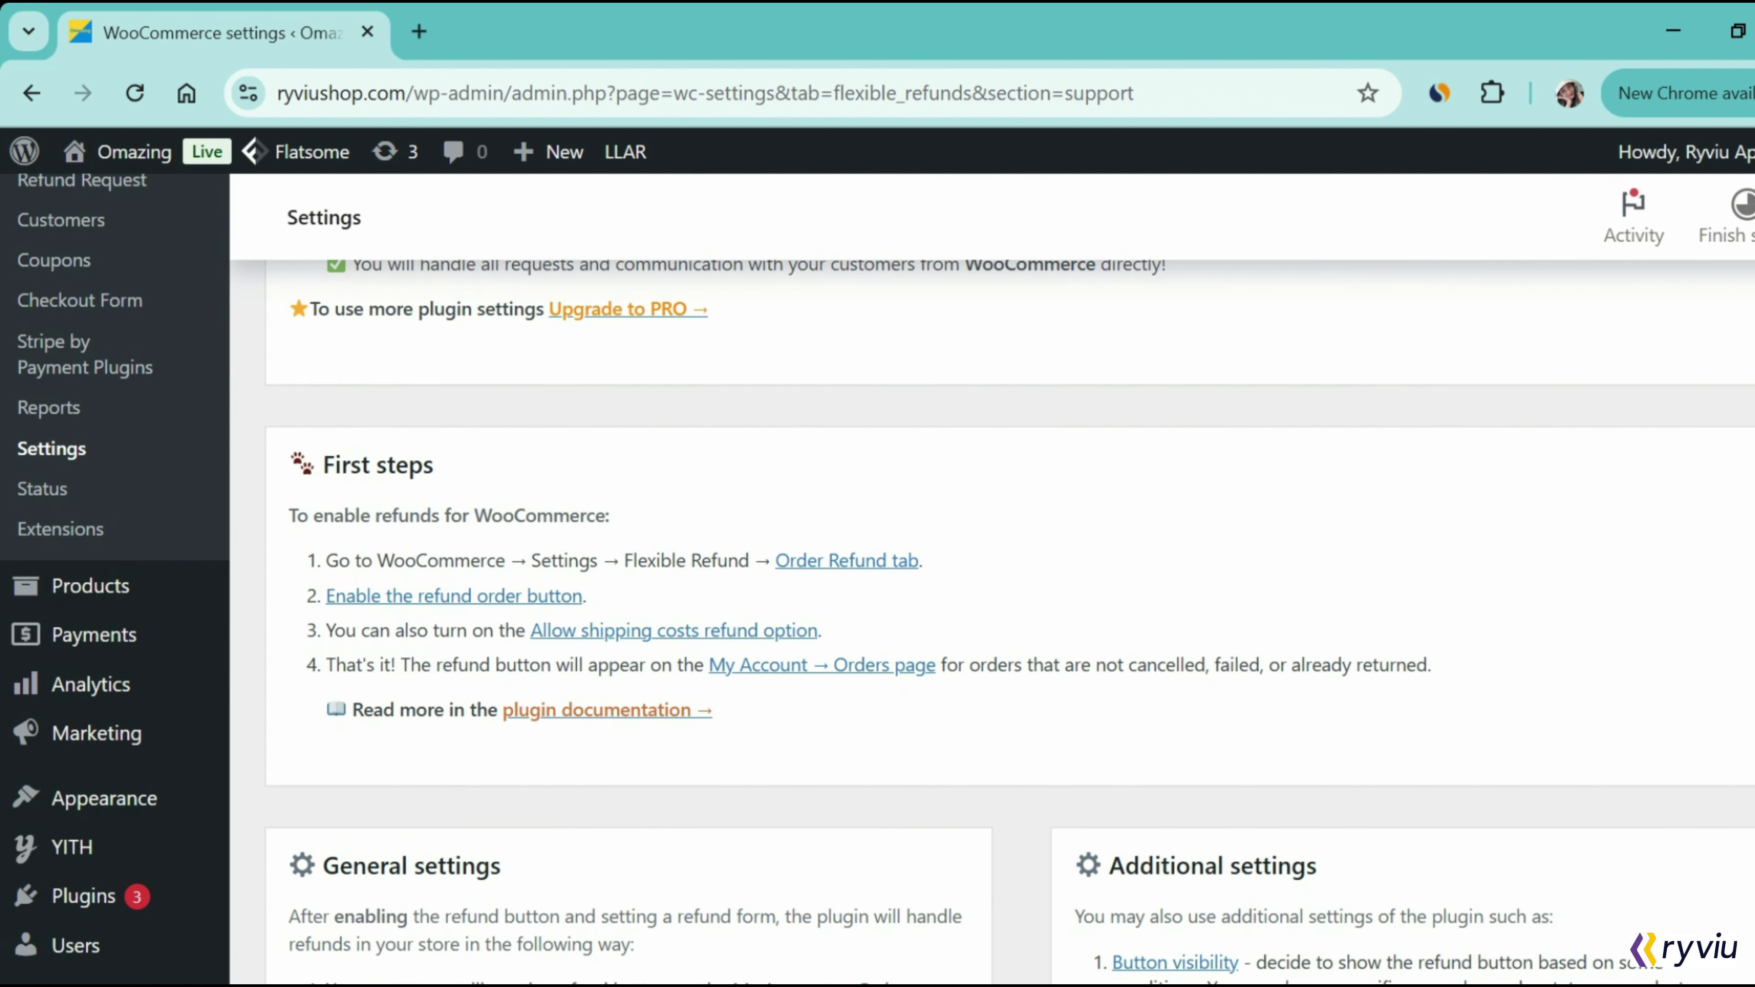
{"action": "left_click_drag", "start_coordinate": [377, 560], "coordinate": [749, 560]}
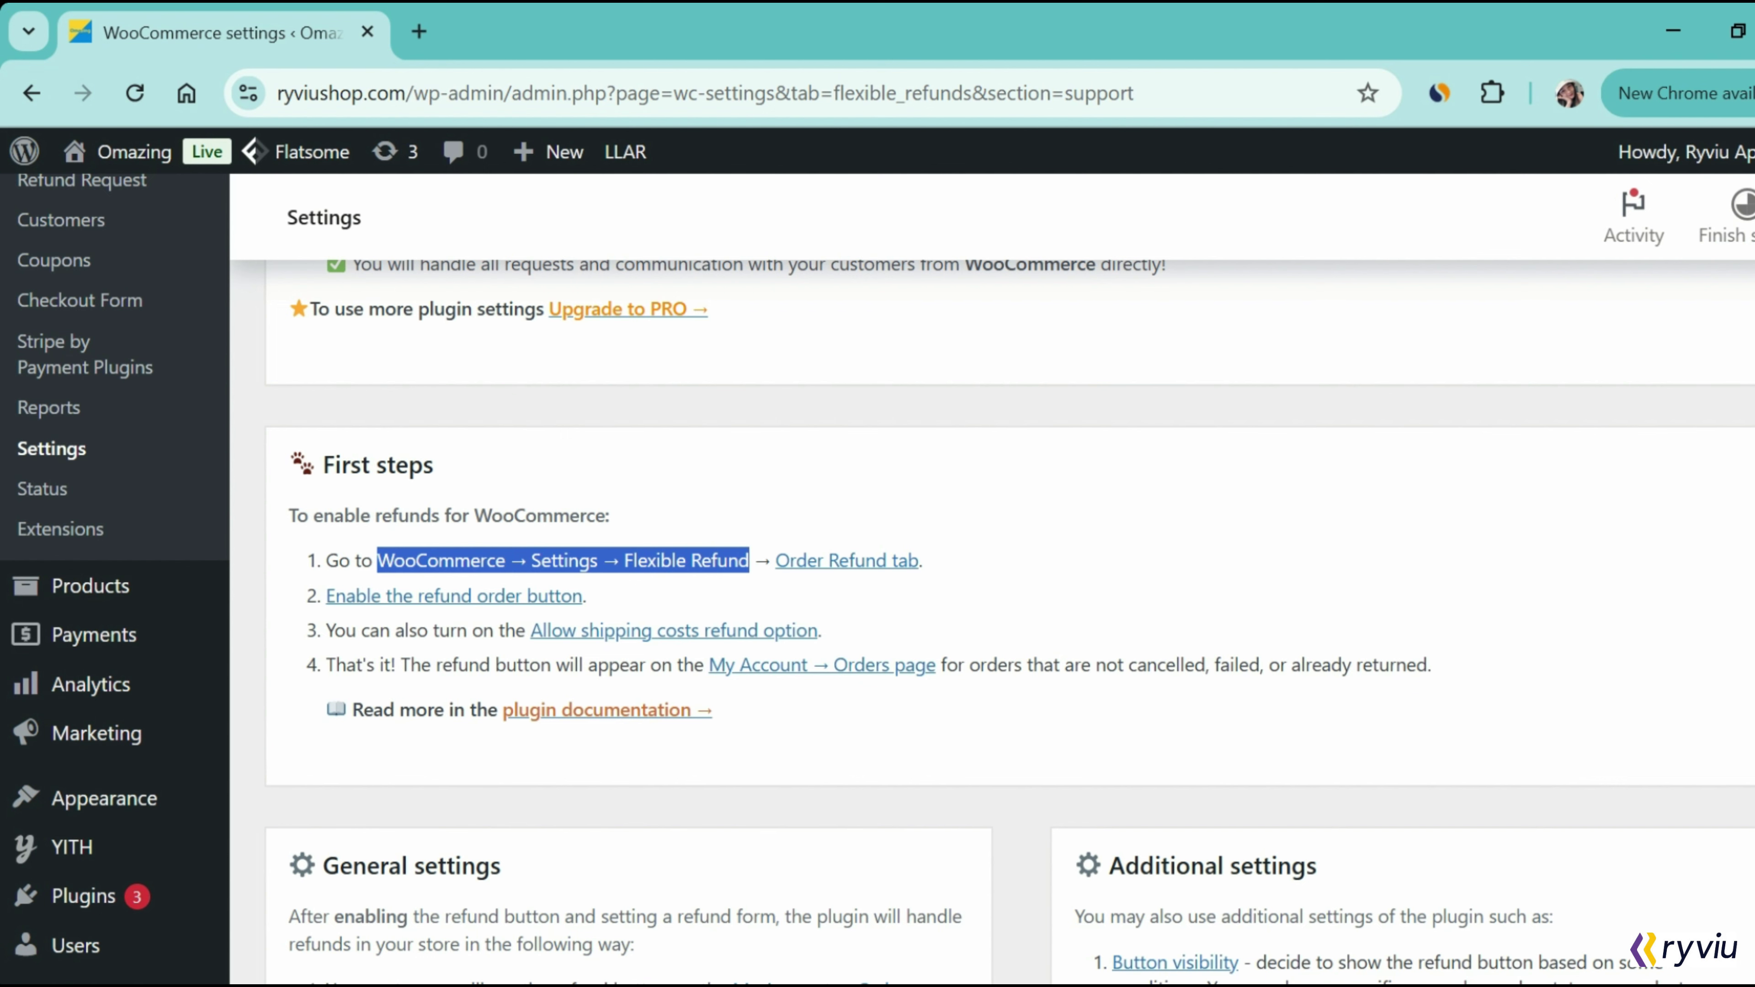
{"action": "left_click", "coordinate": [691, 496]}
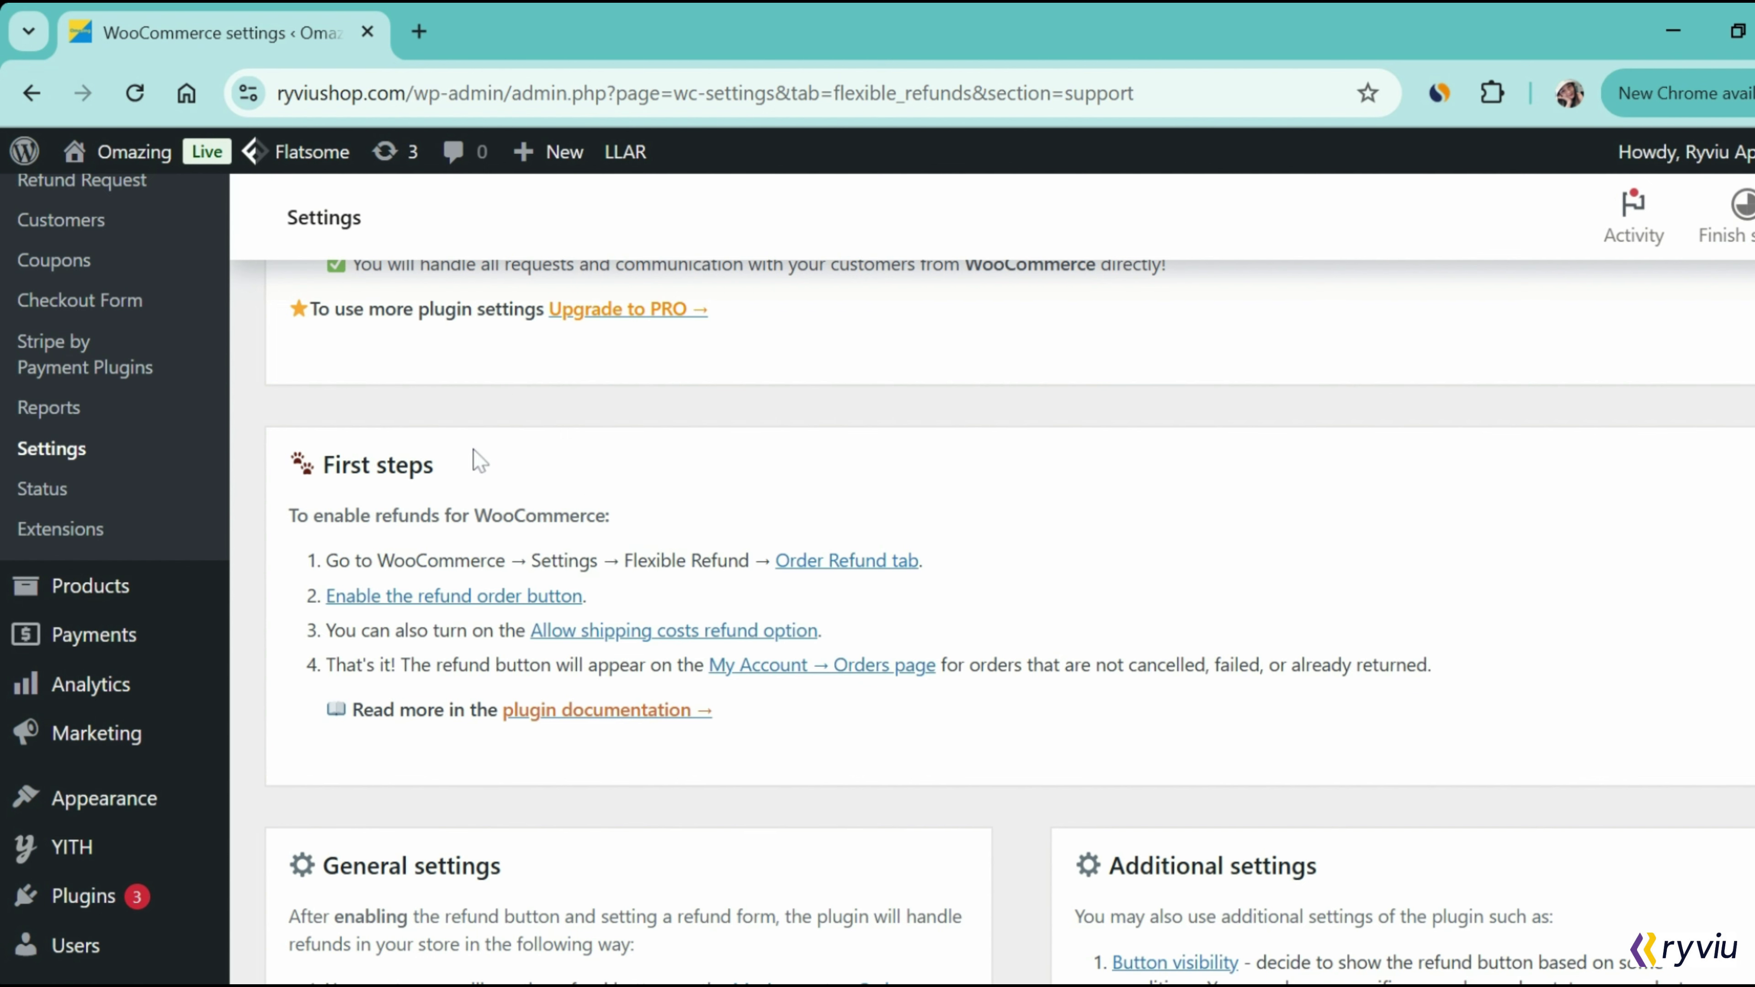
{"action": "scroll", "coordinate": [243, 529], "scroll_direction": "up", "scroll_amount": 3}
{"action": "scroll", "coordinate": [235, 635], "scroll_direction": "up", "scroll_amount": 6}
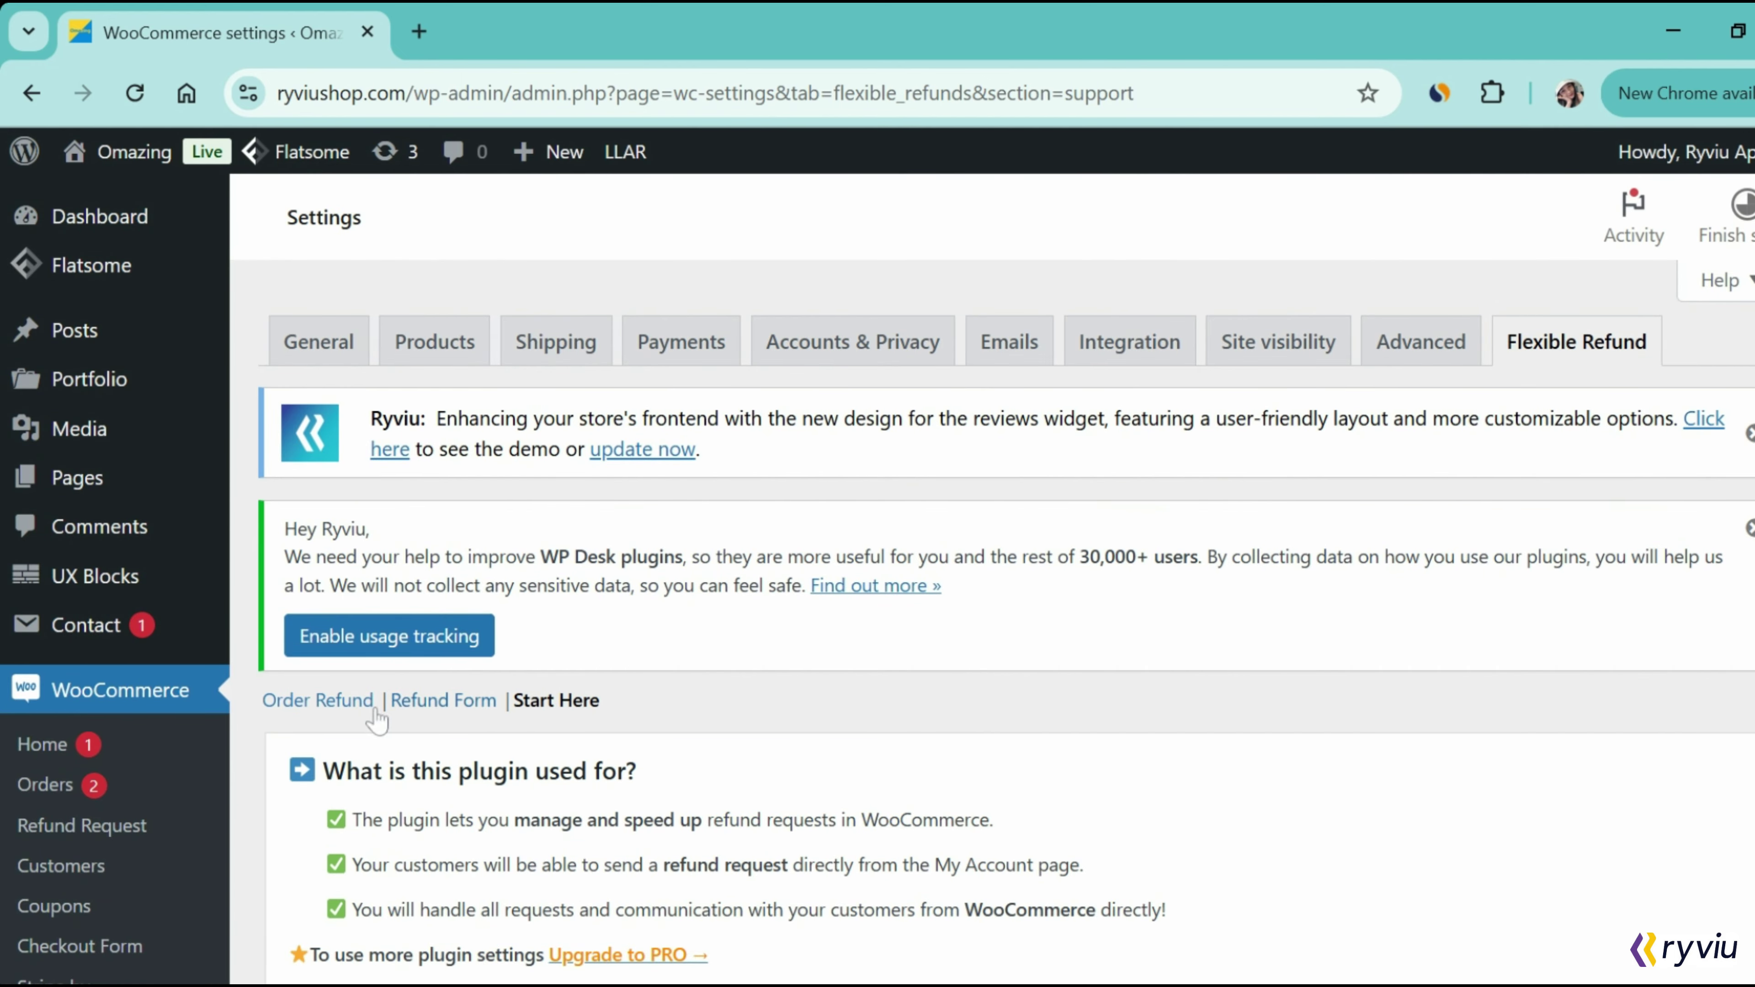
- Open the plugin's Order Refund settings and check the Refund order button option
{"action": "left_click", "coordinate": [328, 705]}
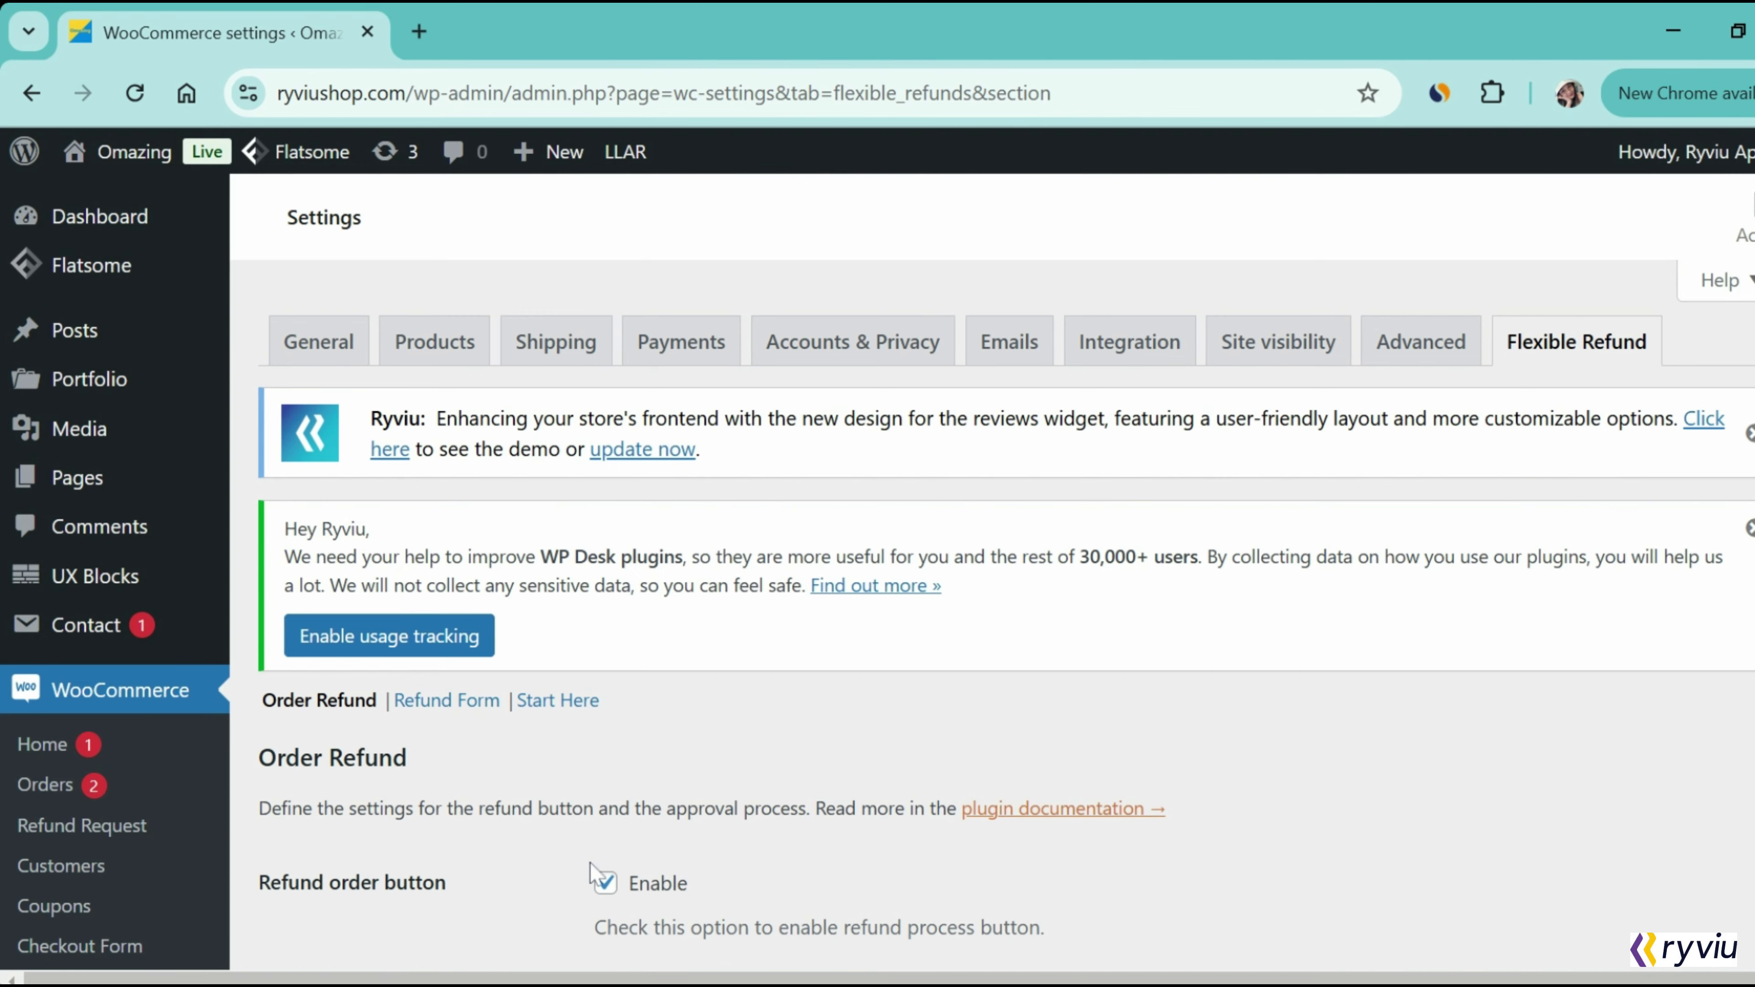
{"action": "scroll", "coordinate": [598, 875], "scroll_direction": "down", "scroll_amount": 3}
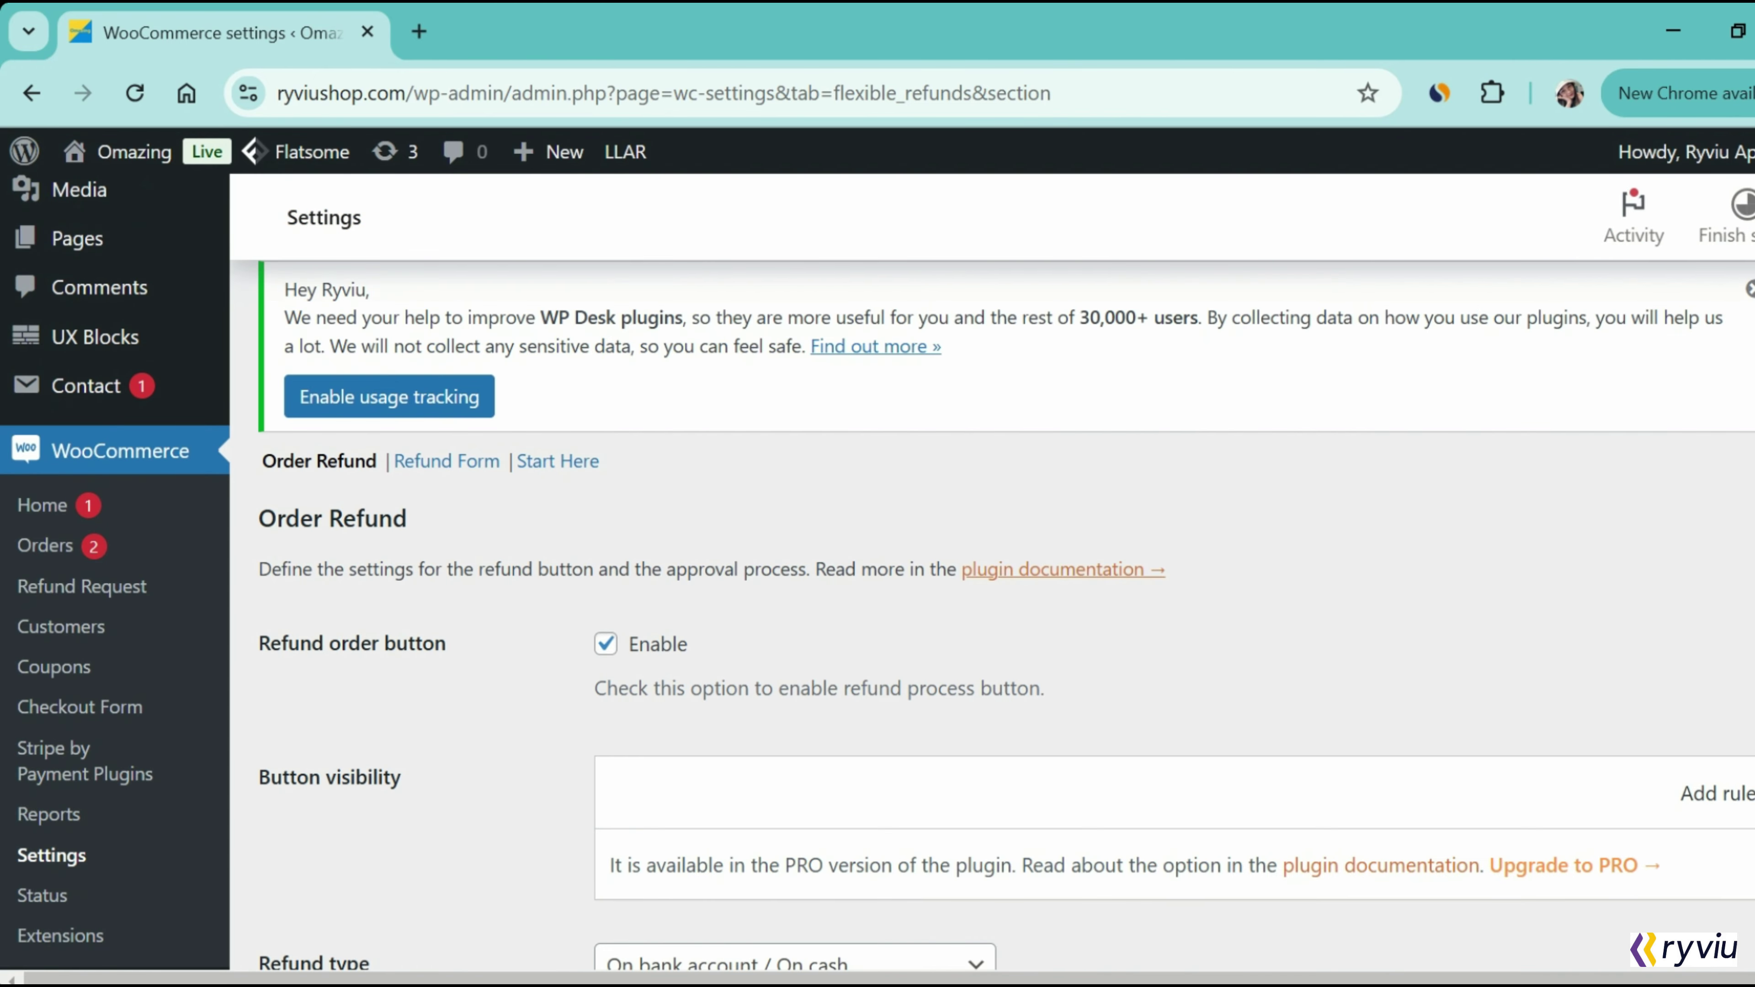
{"action": "left_click_drag", "start_coordinate": [258, 643], "coordinate": [451, 651]}
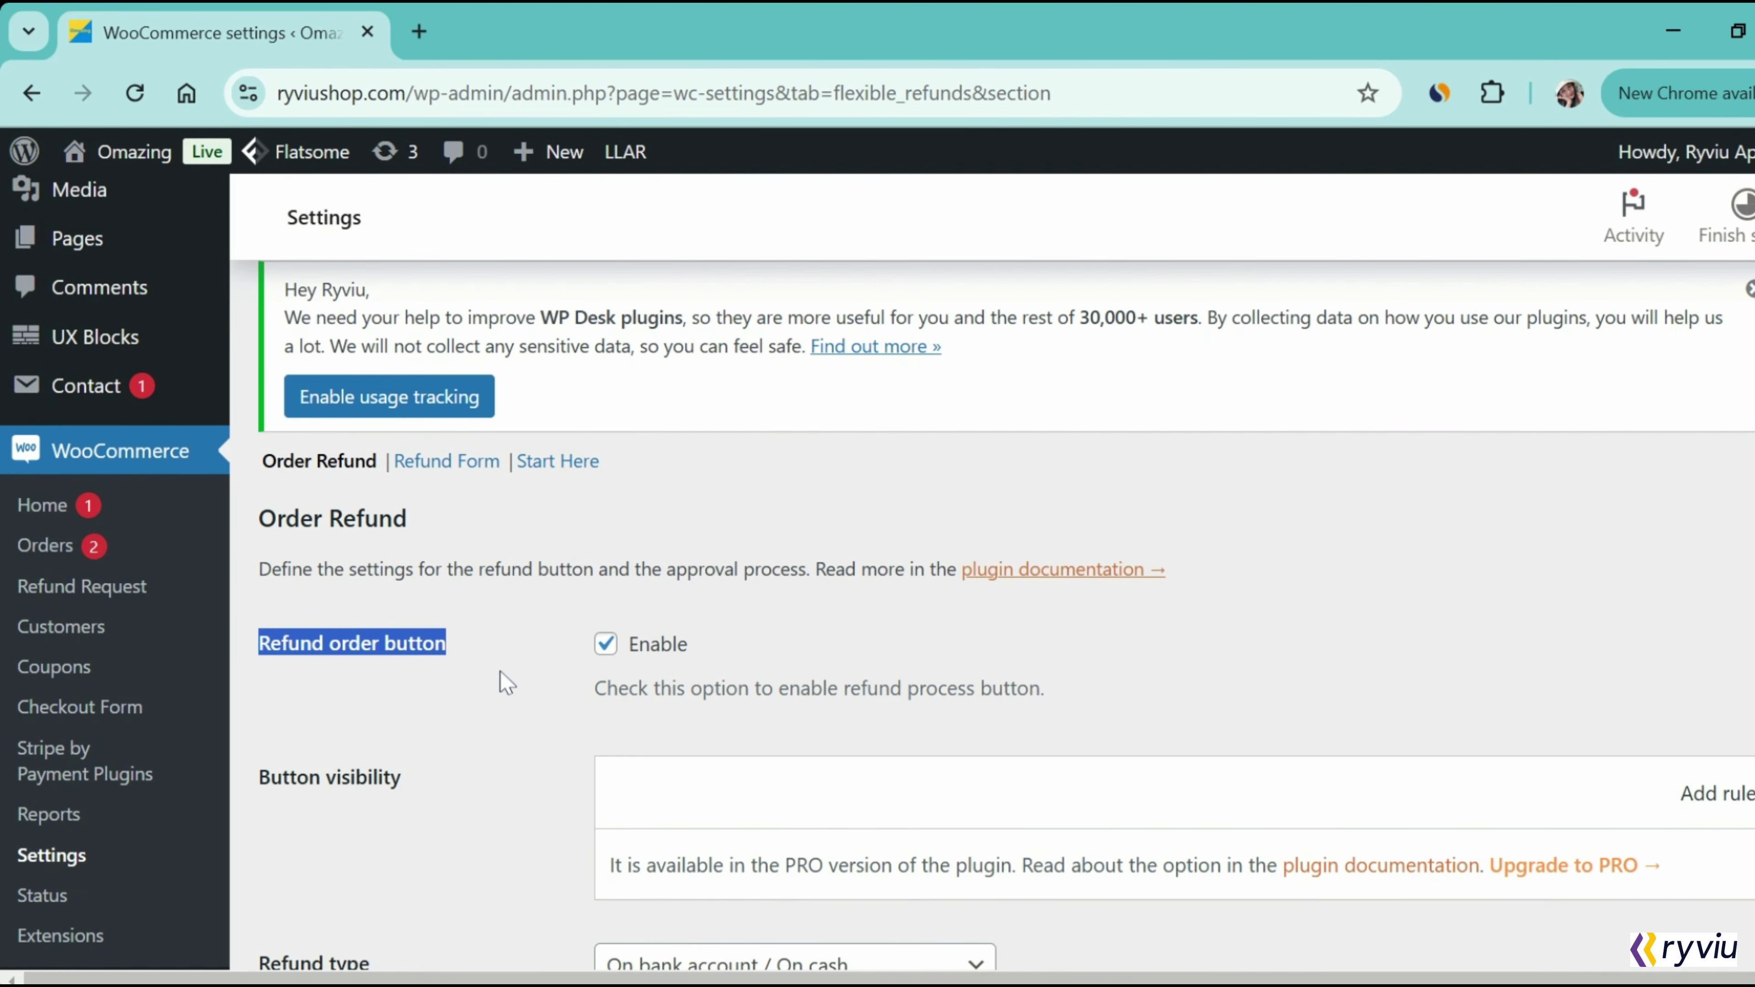
{"action": "left_click", "coordinate": [551, 693]}
{"action": "scroll", "coordinate": [552, 698], "scroll_direction": "down", "scroll_amount": 2}
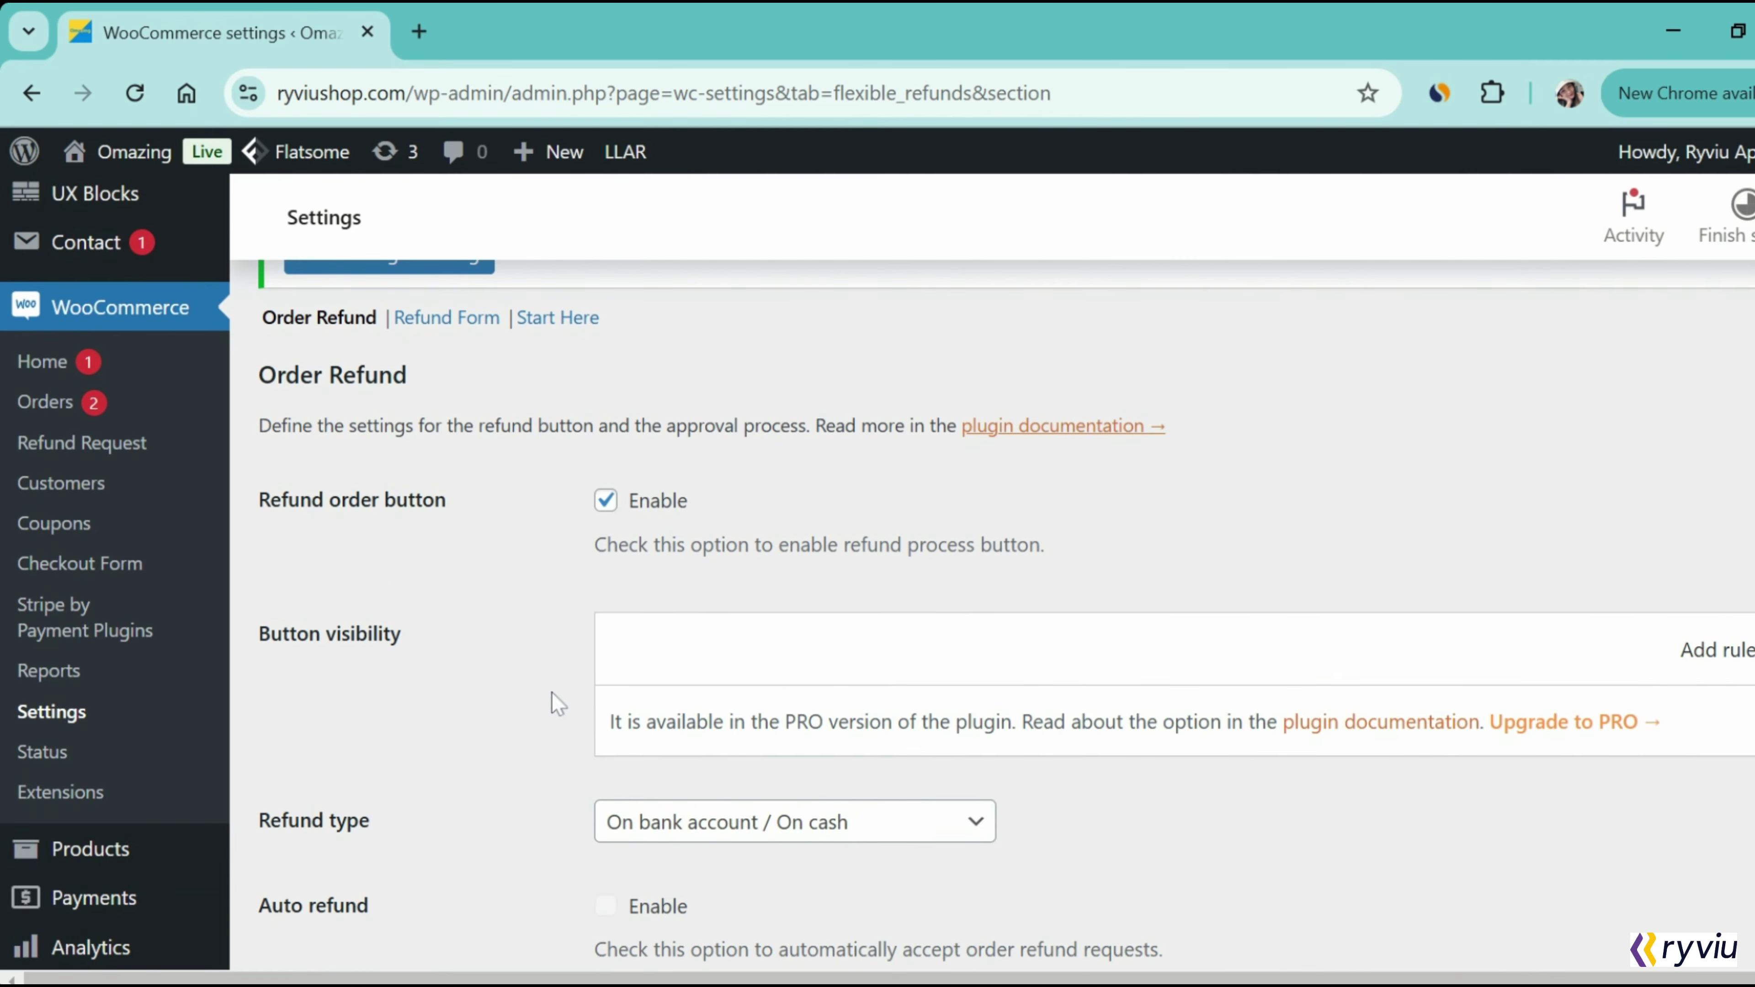
- Set the refund type to On bank account / On cash
{"action": "scroll", "coordinate": [551, 693], "scroll_direction": "down", "scroll_amount": 3}
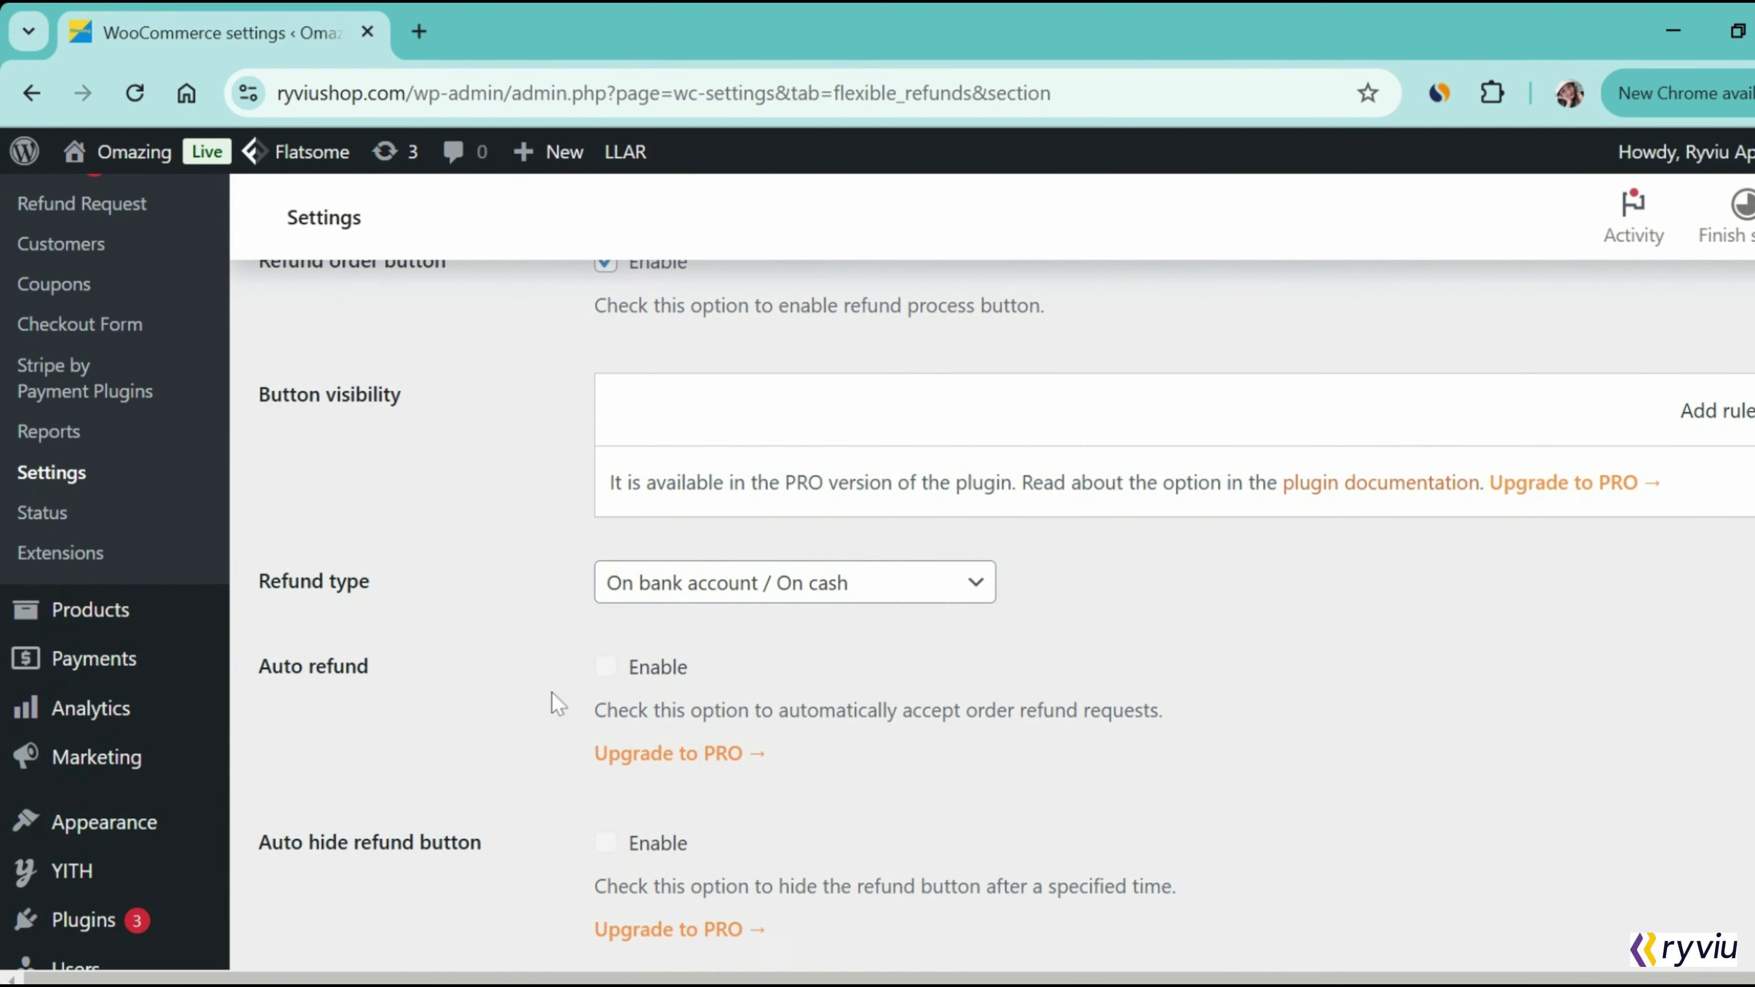
{"action": "left_click", "coordinate": [980, 582]}
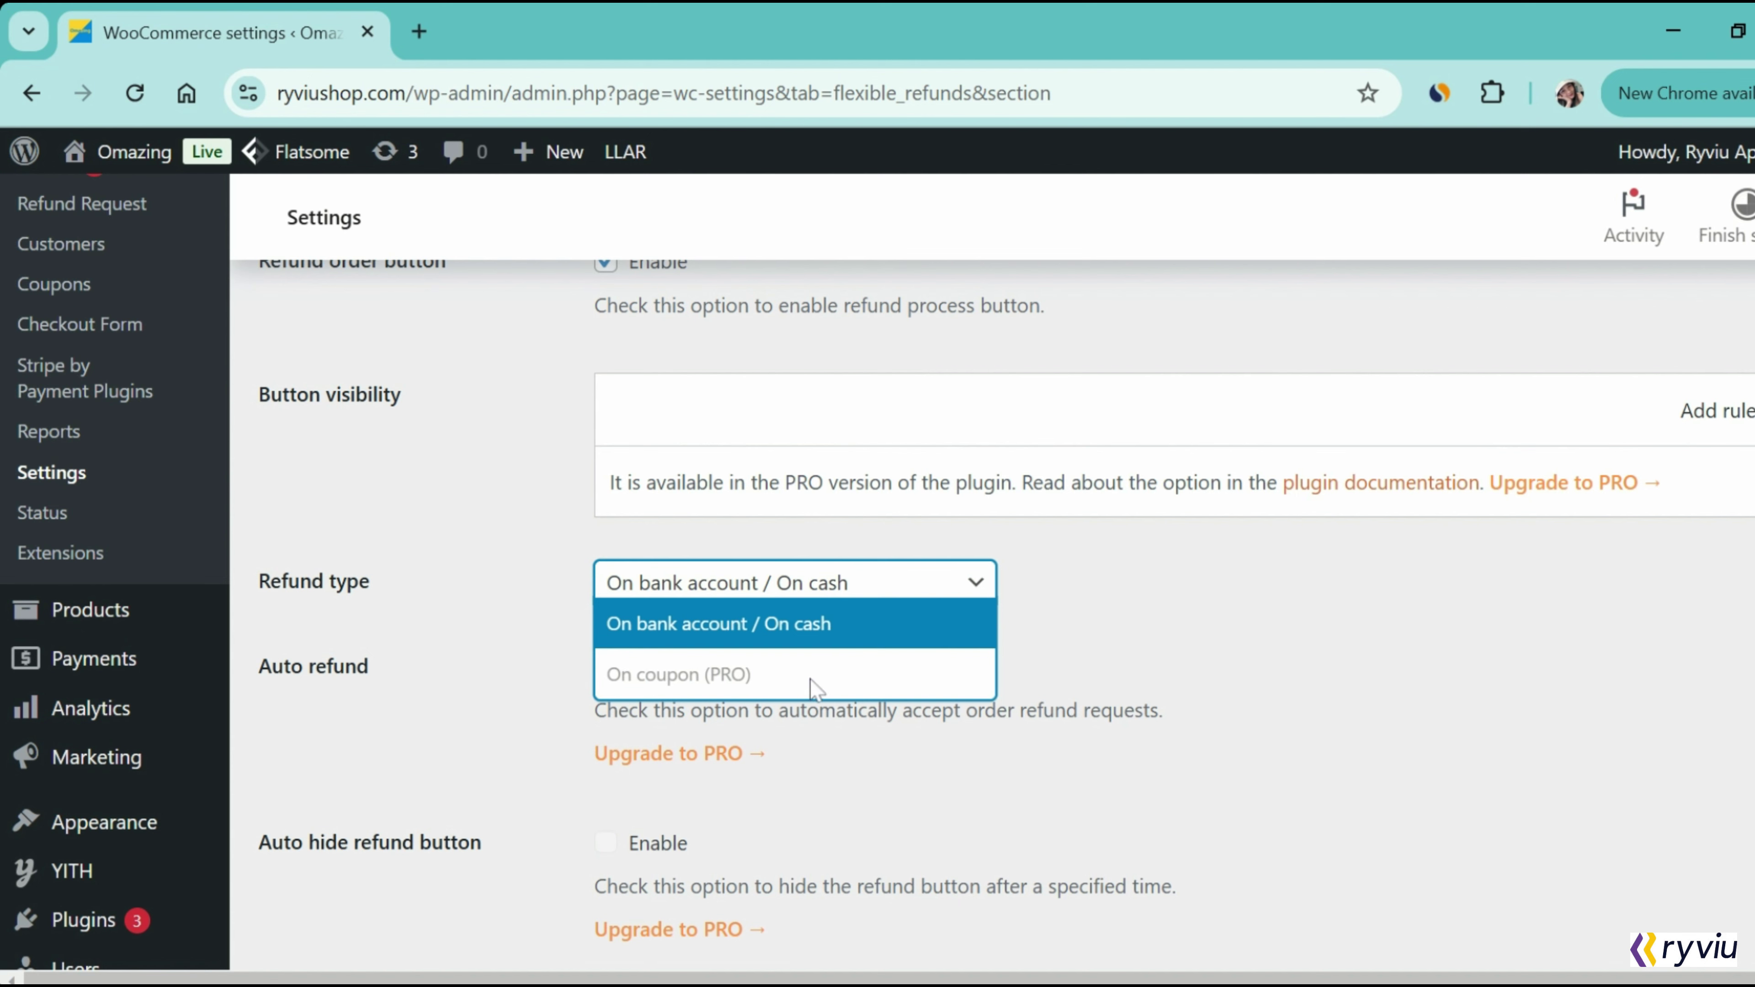
{"action": "left_click", "coordinate": [810, 638]}
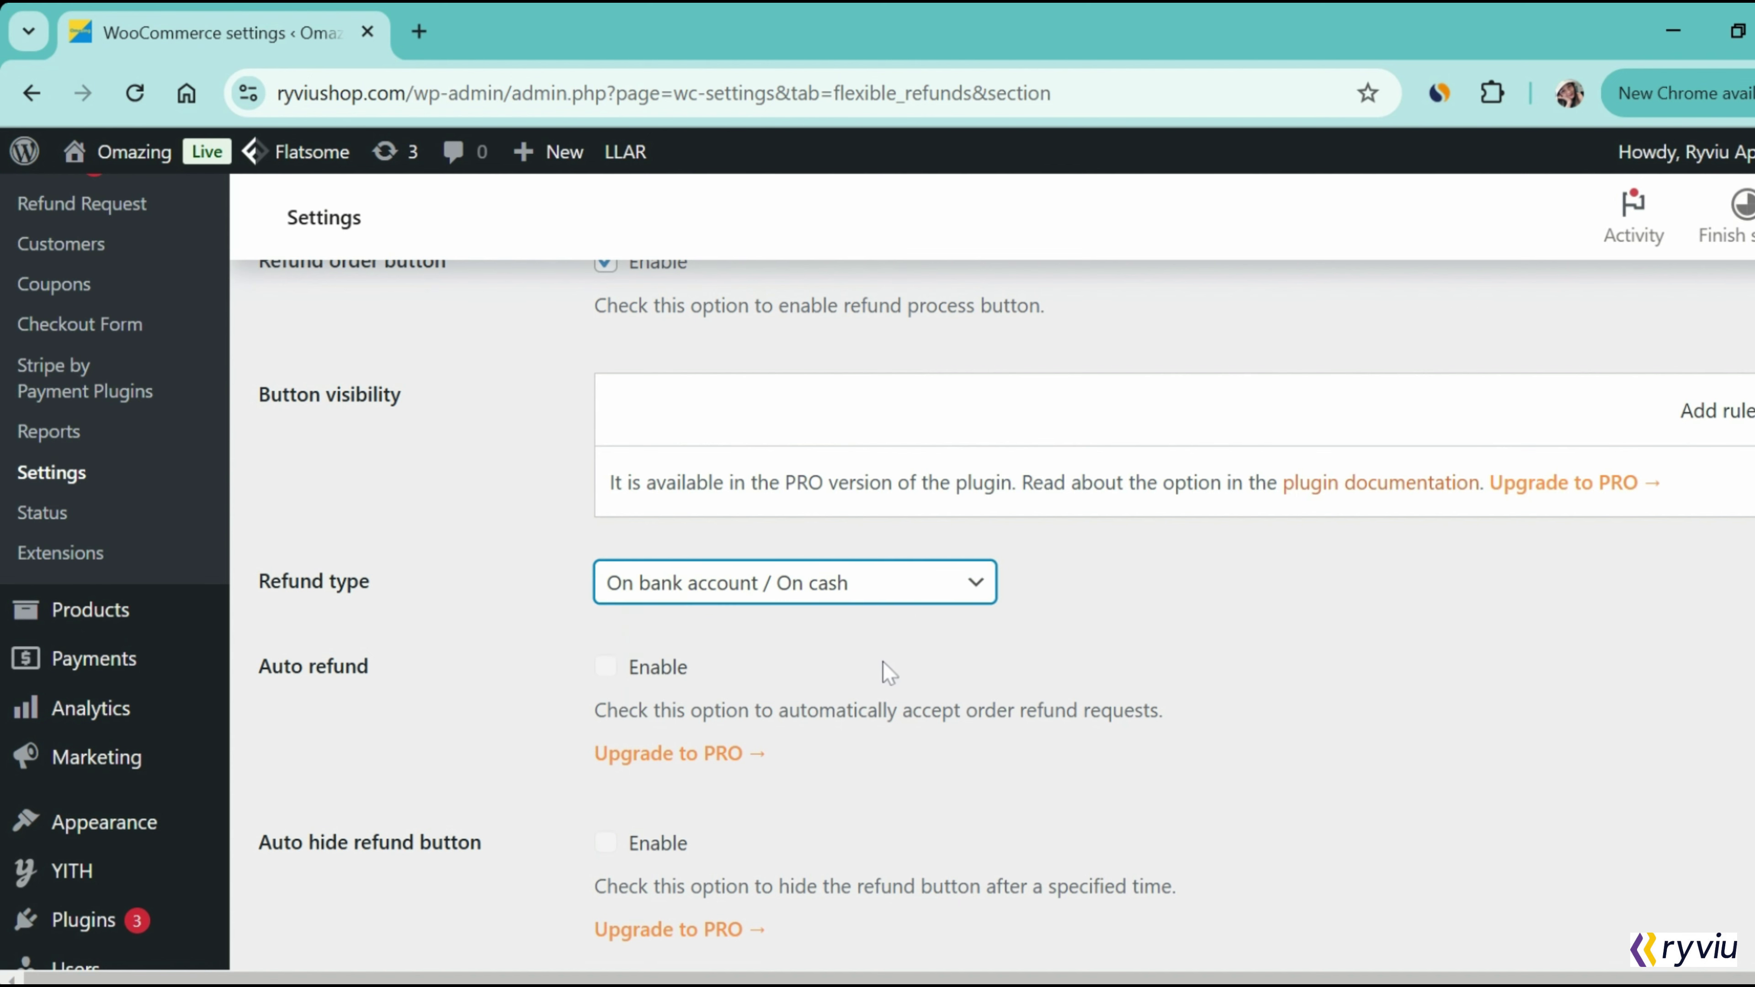
- Make sure the Allow to shipment refund option is enabled
{"action": "scroll", "coordinate": [729, 665], "scroll_direction": "down", "scroll_amount": 3}
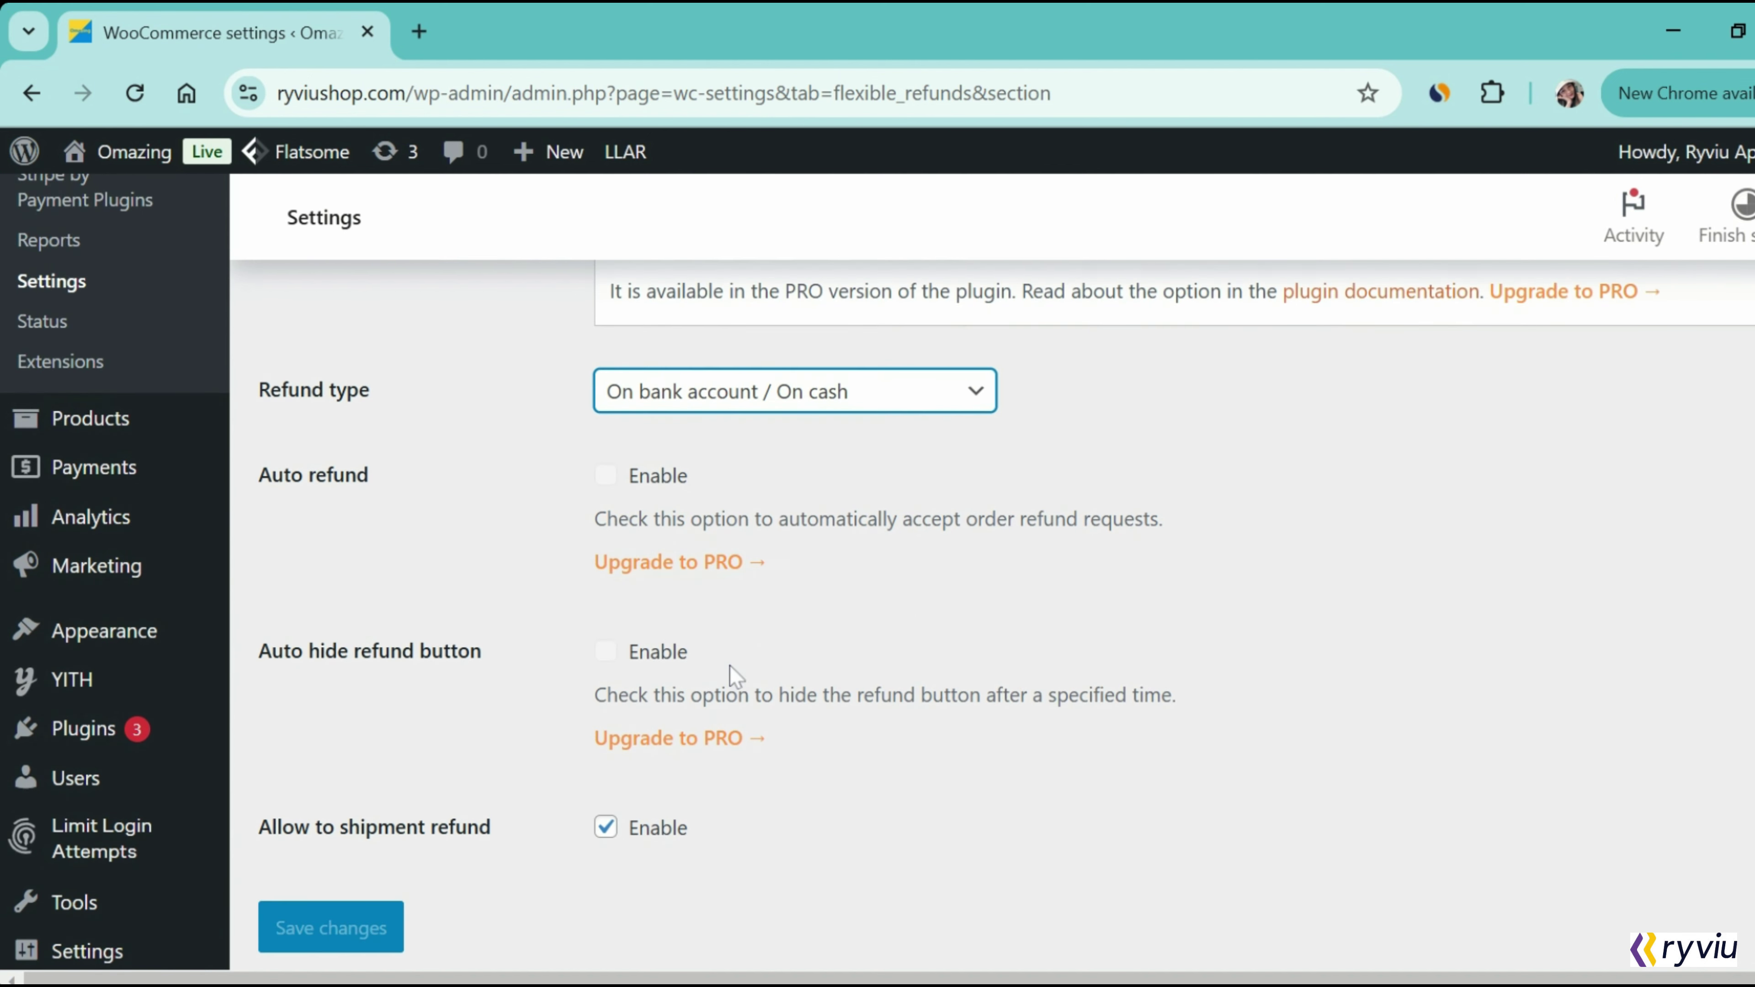
{"action": "scroll", "coordinate": [729, 665], "scroll_direction": "down", "scroll_amount": 2}
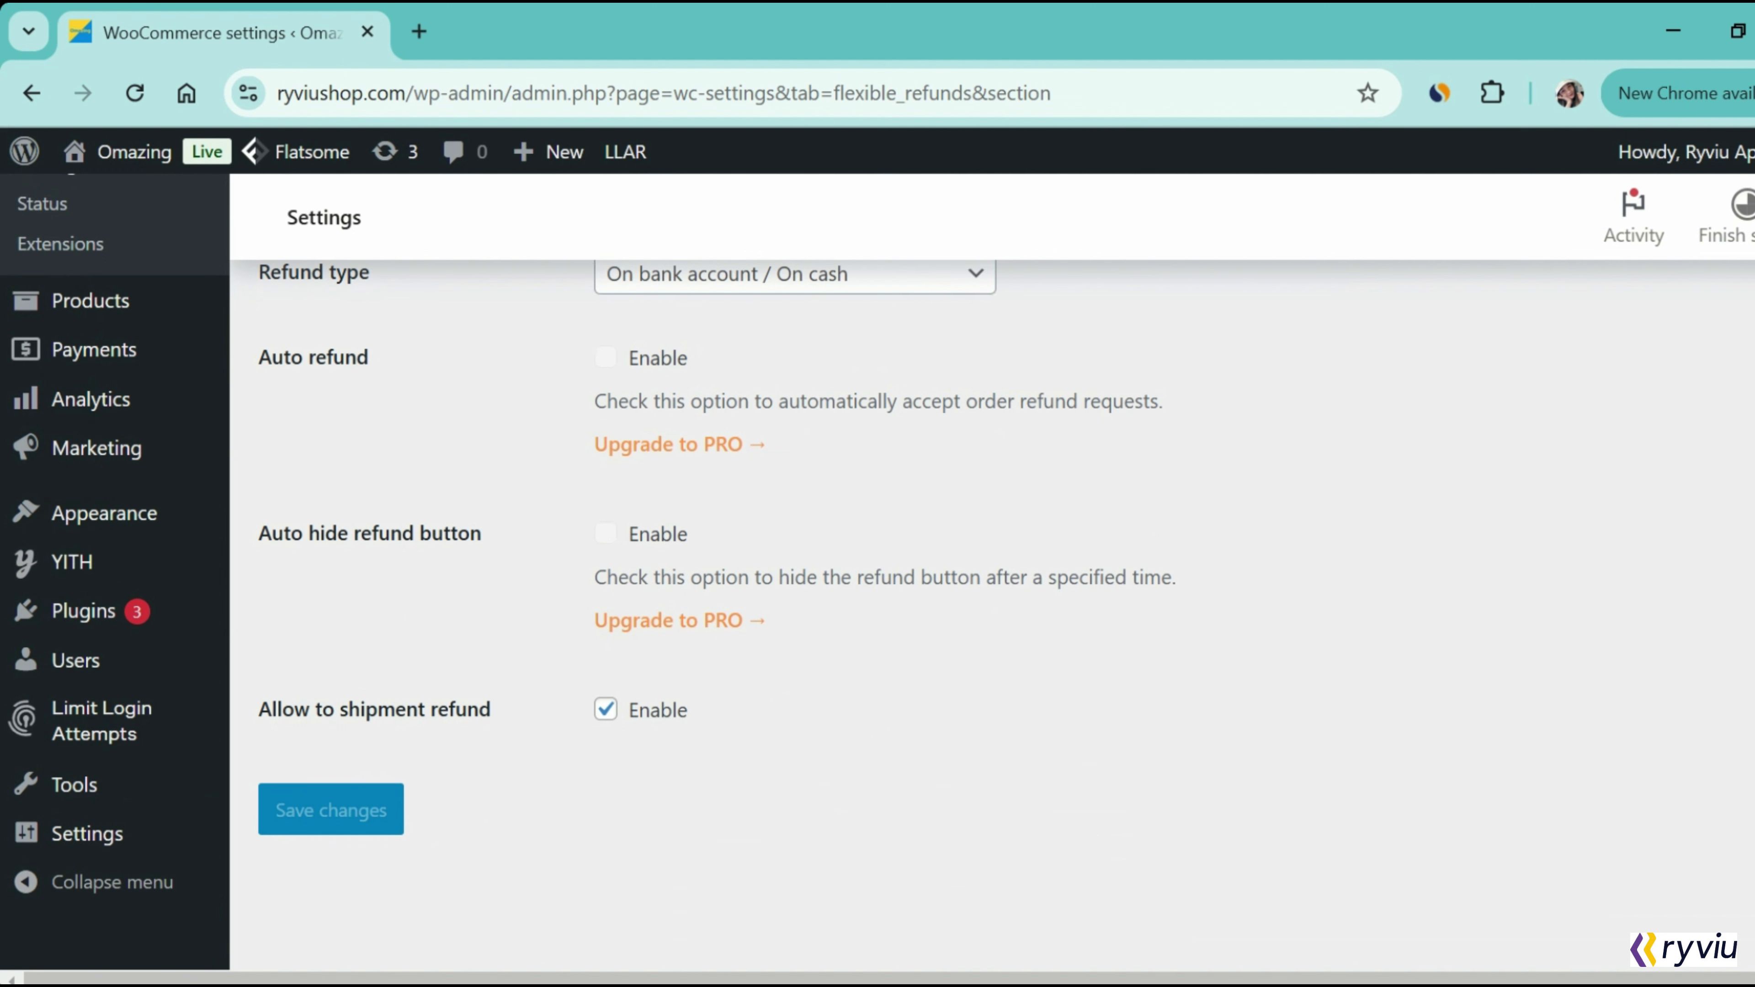
{"action": "left_click_drag", "start_coordinate": [258, 709], "coordinate": [491, 709]}
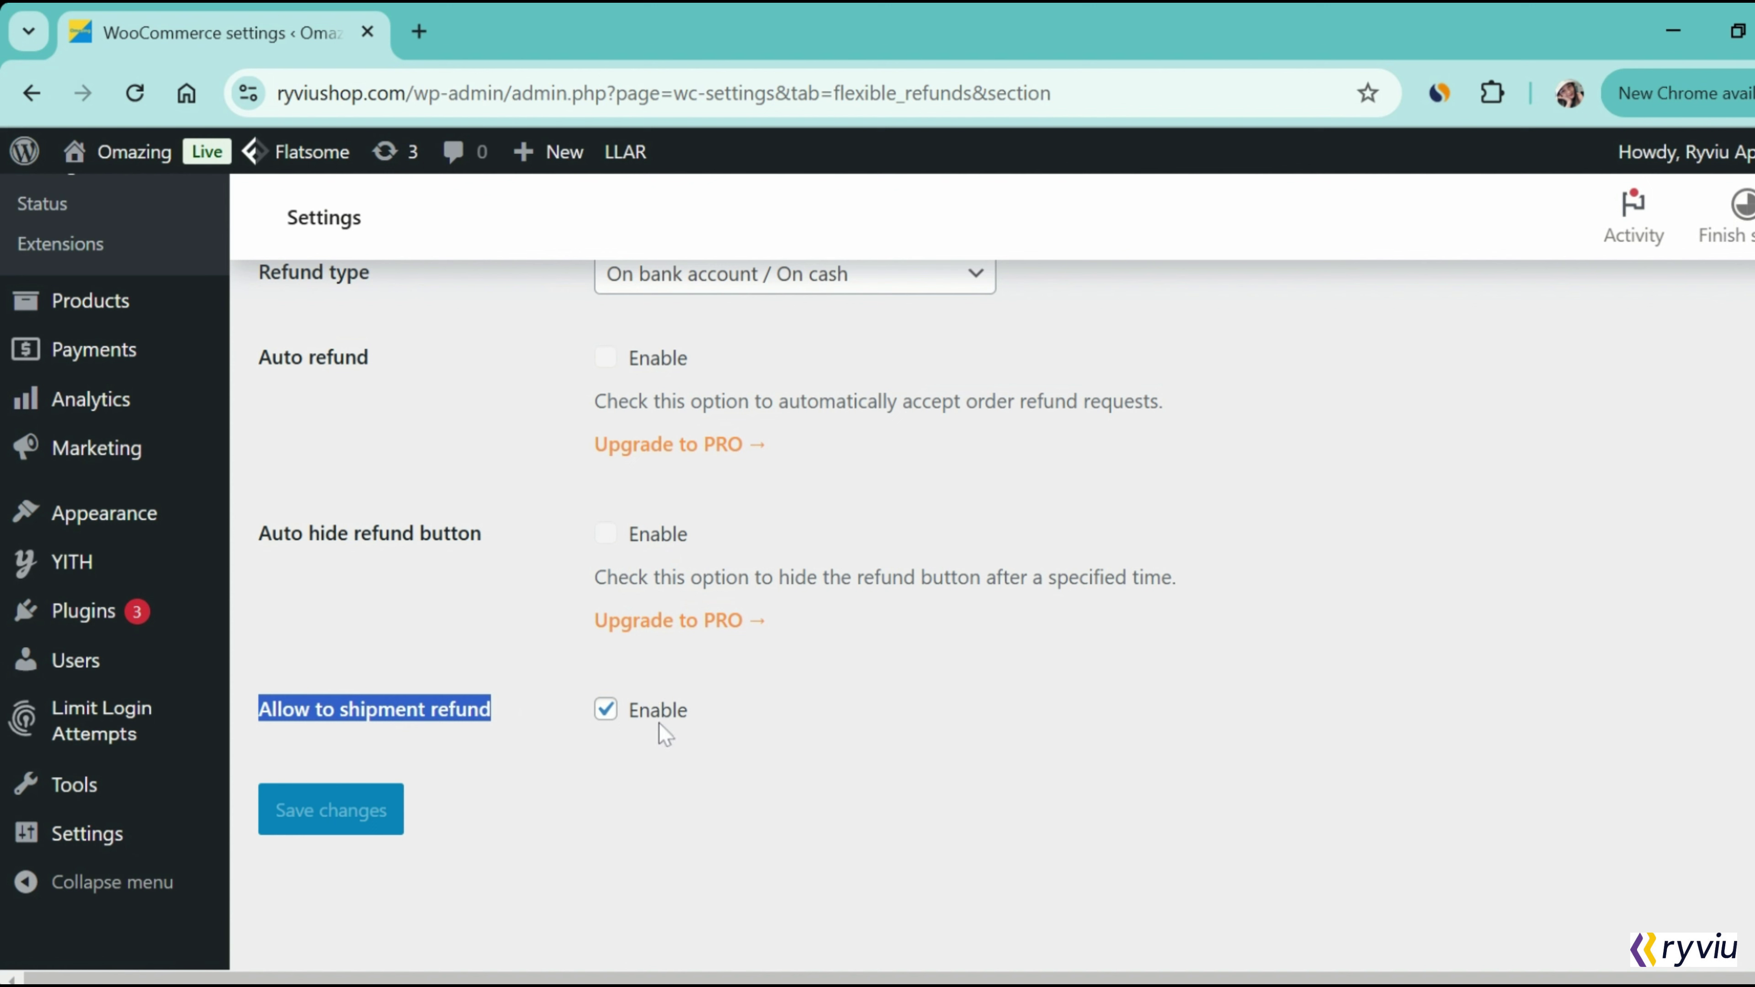
{"action": "left_click", "coordinate": [606, 712]}
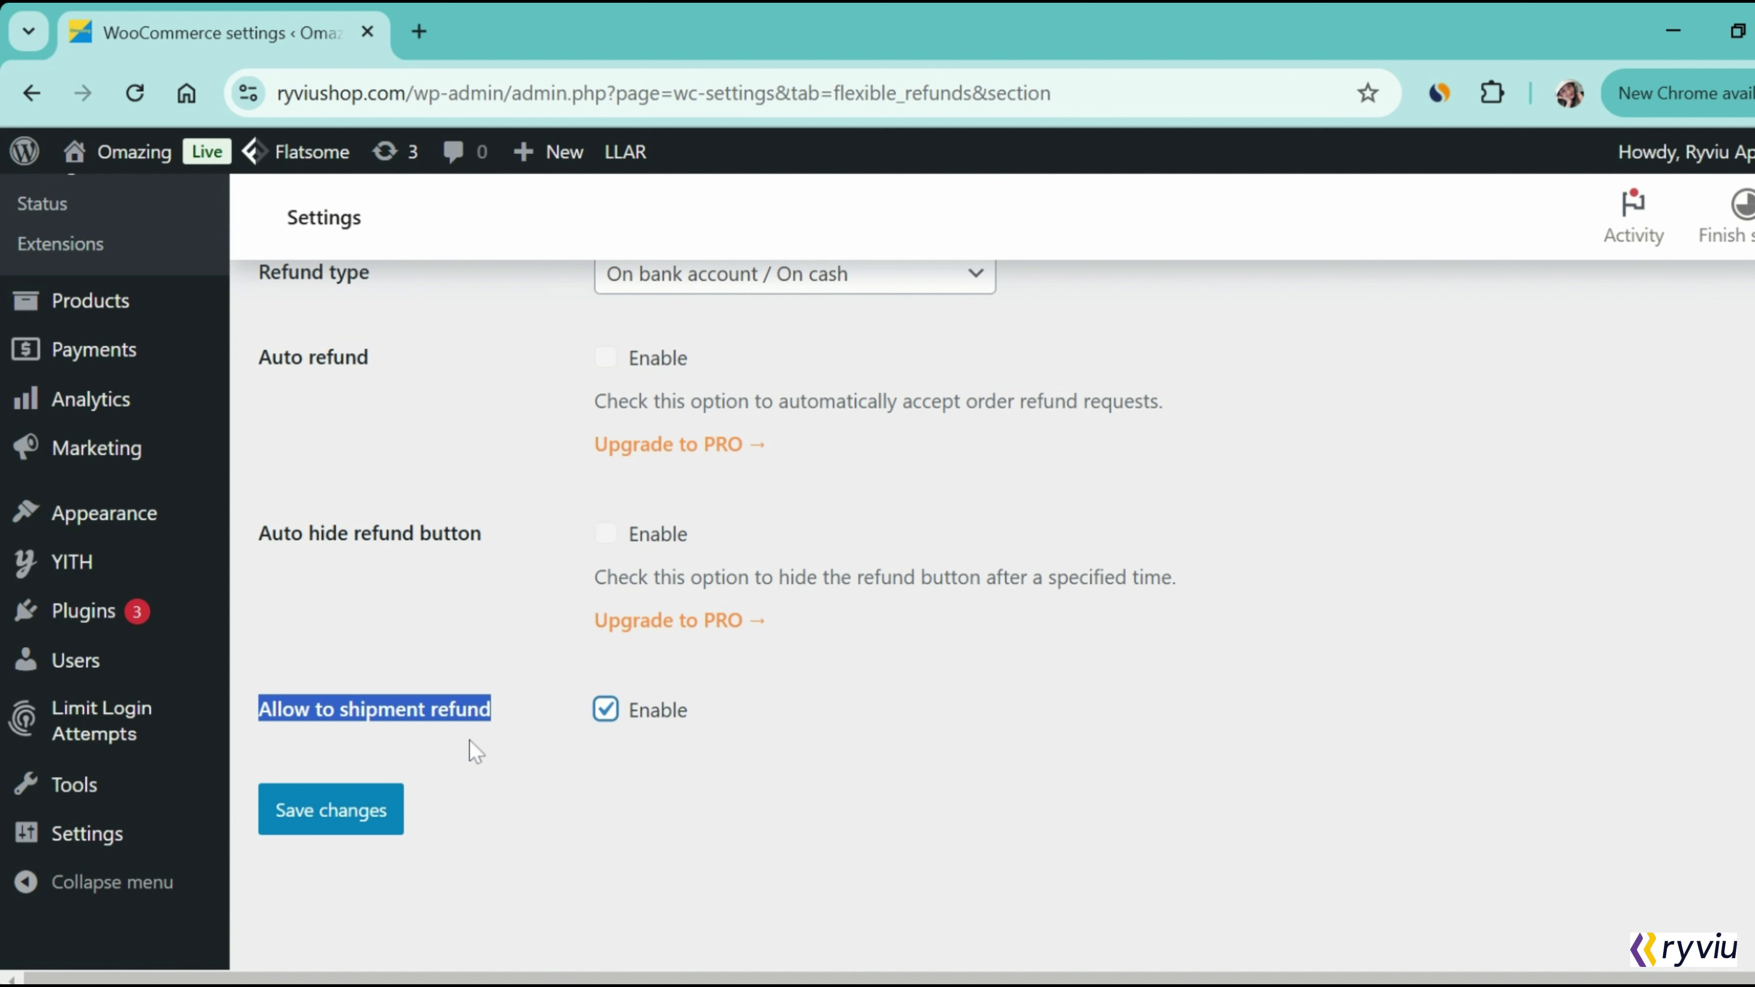
- Save the Order Refund settings and open the Refund Form settings
{"action": "left_click", "coordinate": [352, 823]}
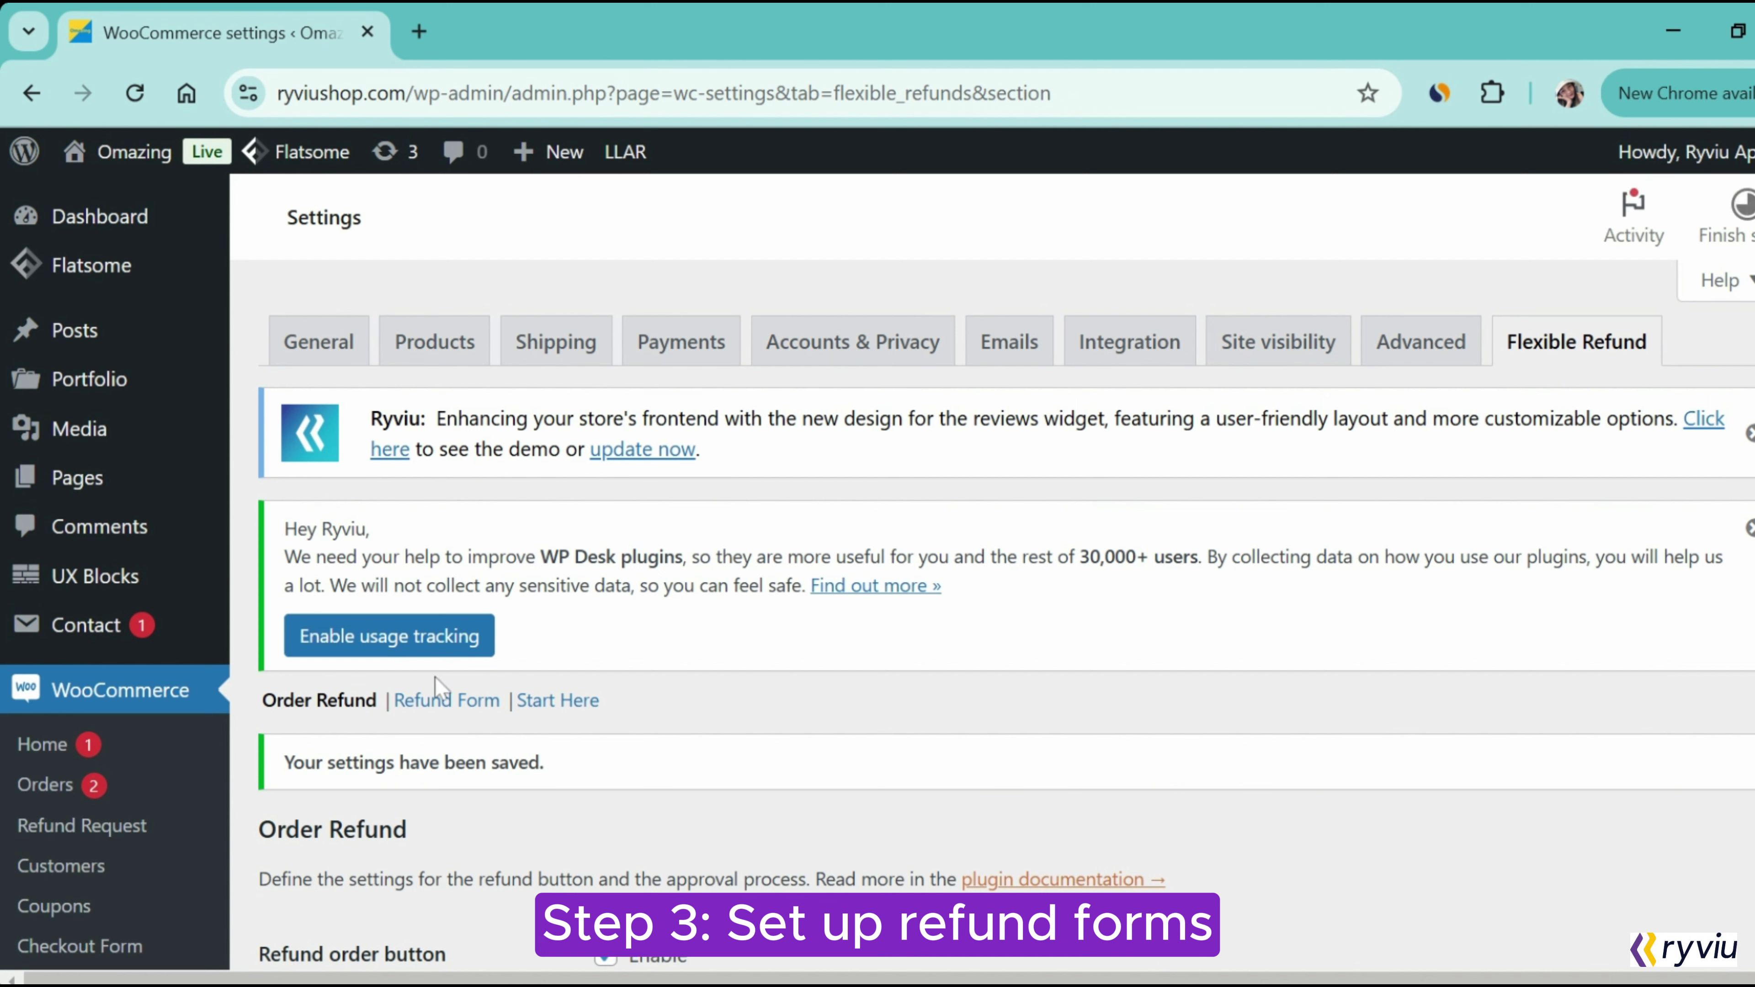
{"action": "left_click", "coordinate": [436, 718]}
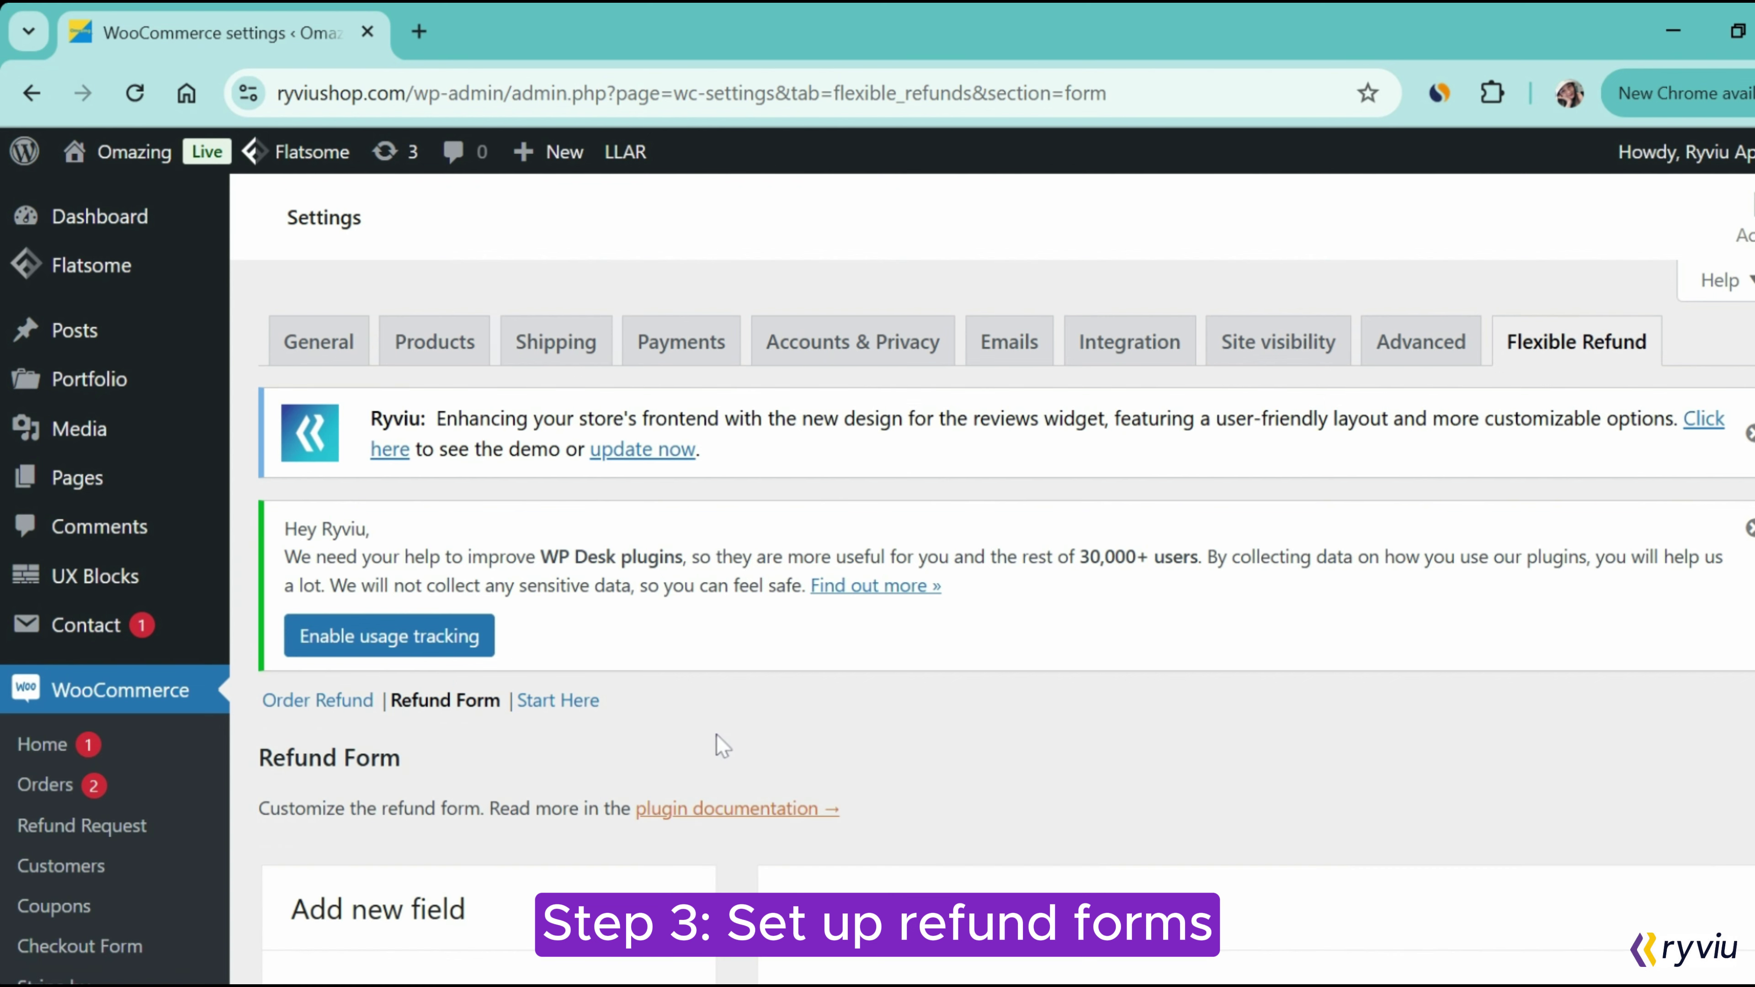
{"action": "scroll", "coordinate": [714, 741], "scroll_direction": "down", "scroll_amount": 5}
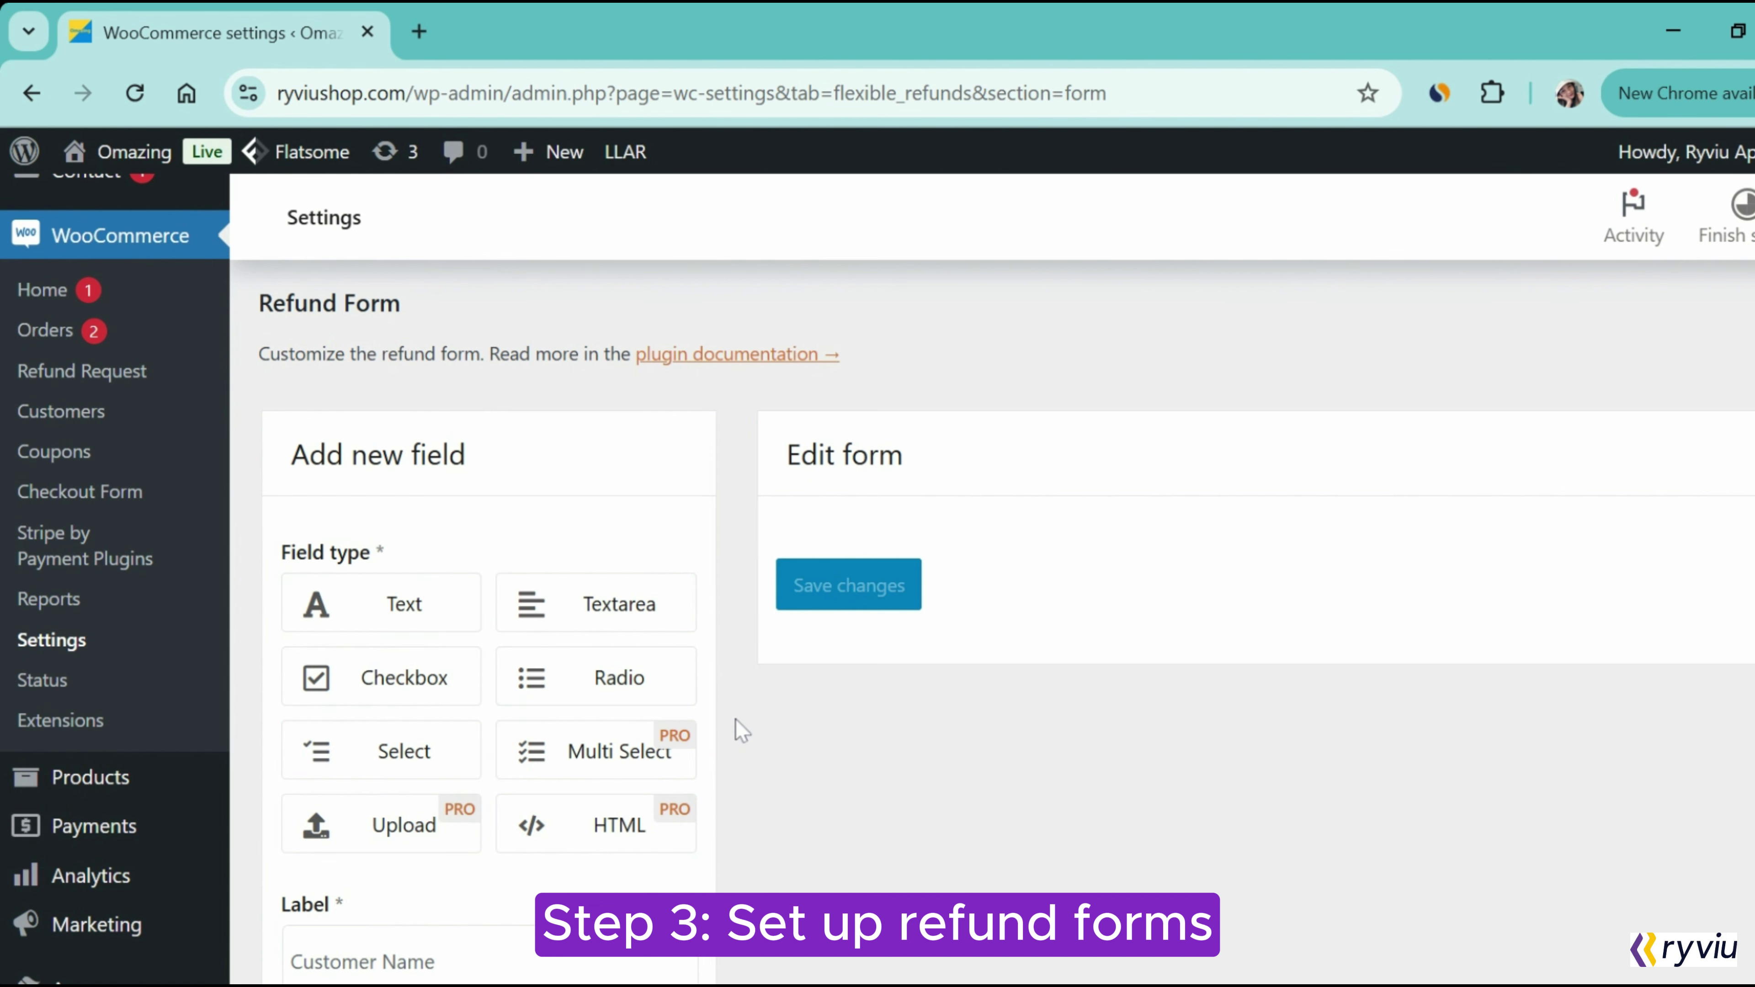
- Add a Text field labelled "Feedback" to the refund form
{"action": "scroll", "coordinate": [742, 731], "scroll_direction": "down", "scroll_amount": 3}
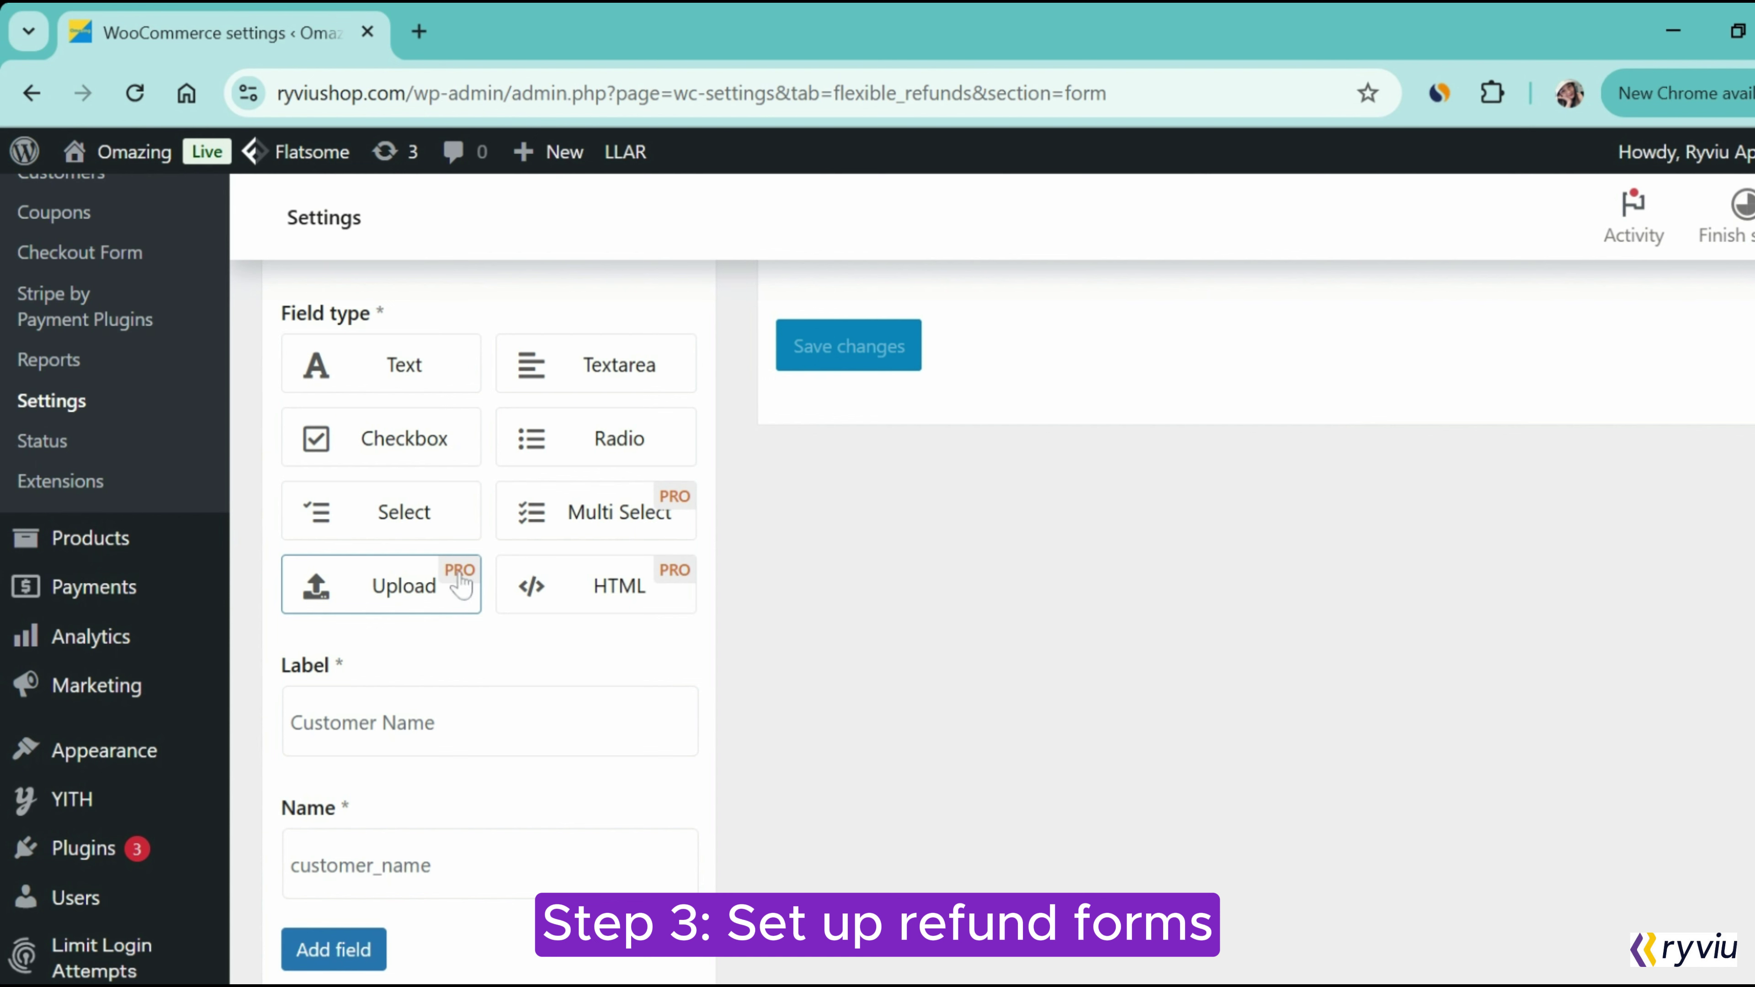
{"action": "left_click", "coordinate": [423, 387]}
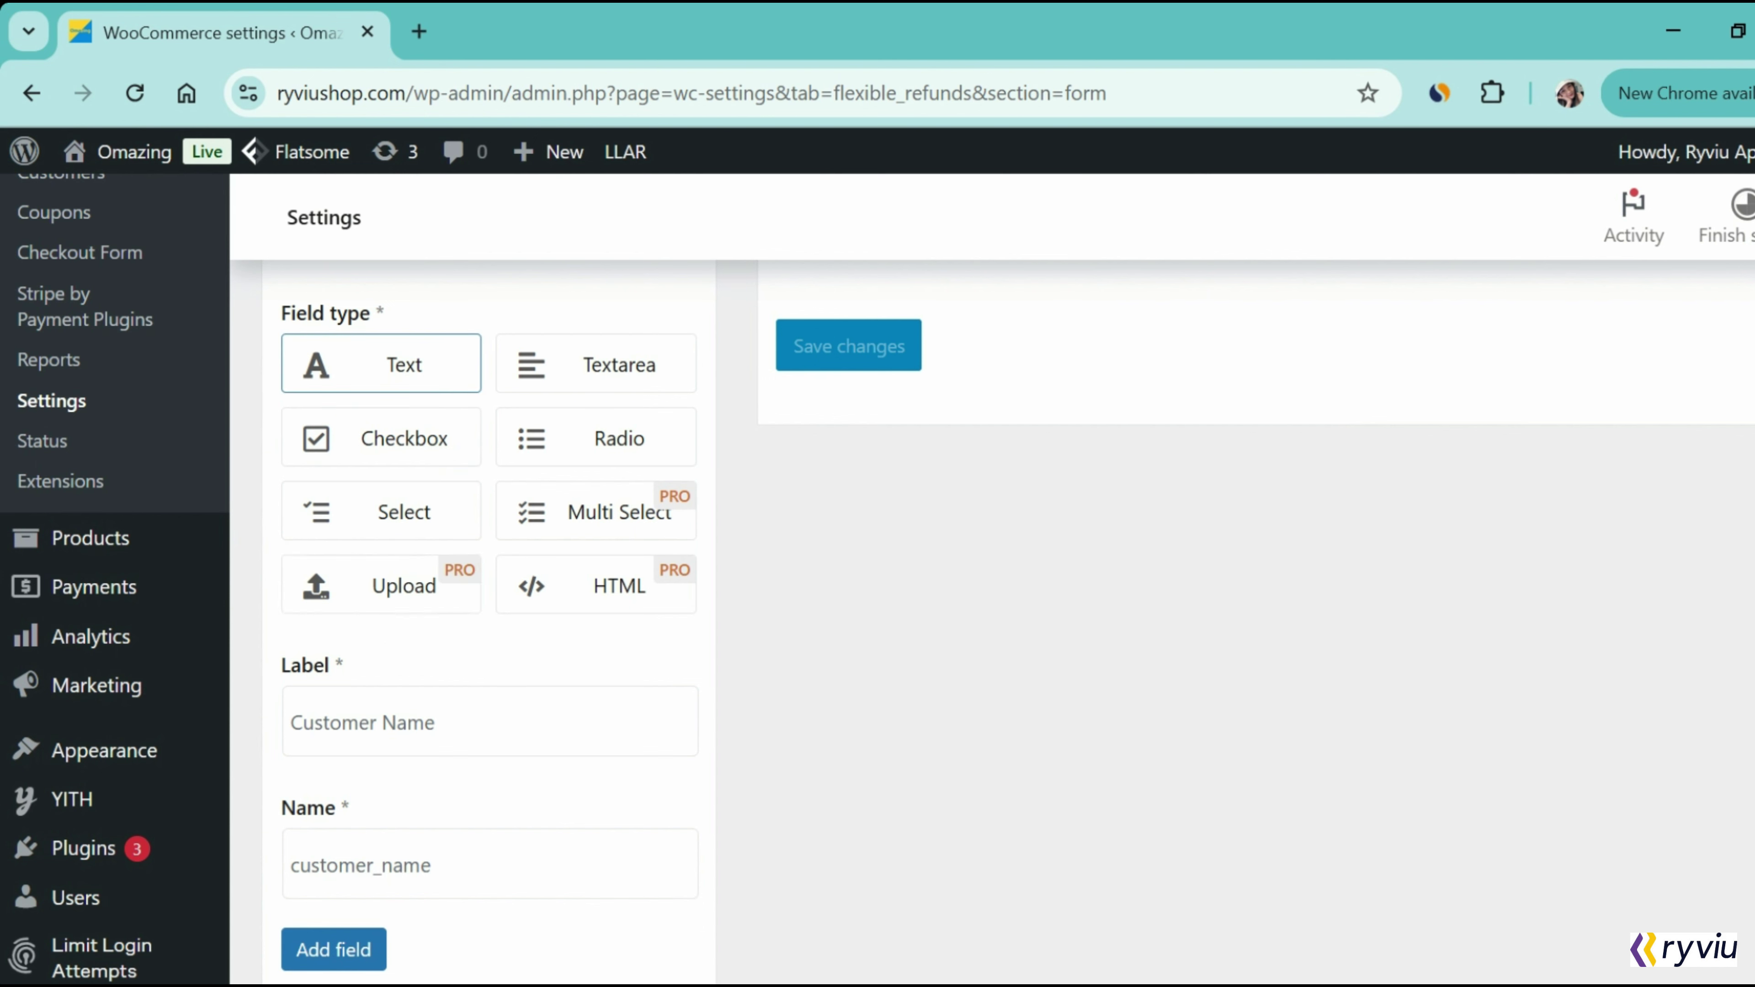
{"action": "left_click", "coordinate": [456, 721]}
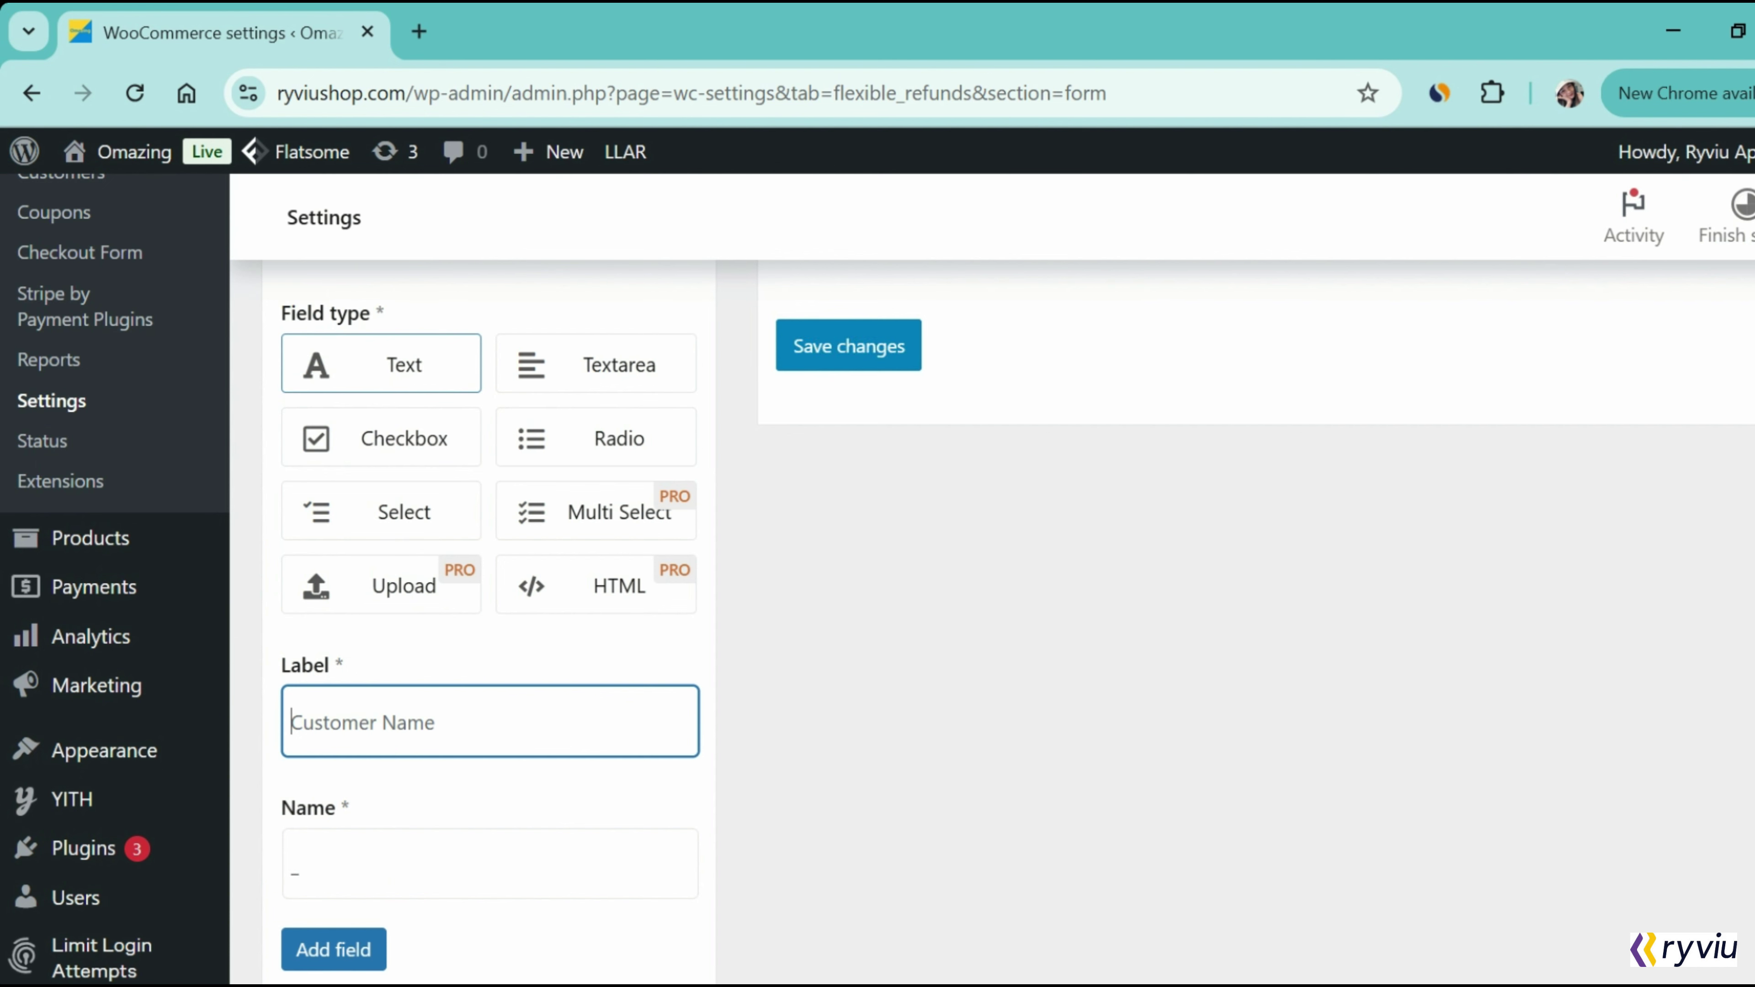
{"action": "type", "text": "Feedback"}
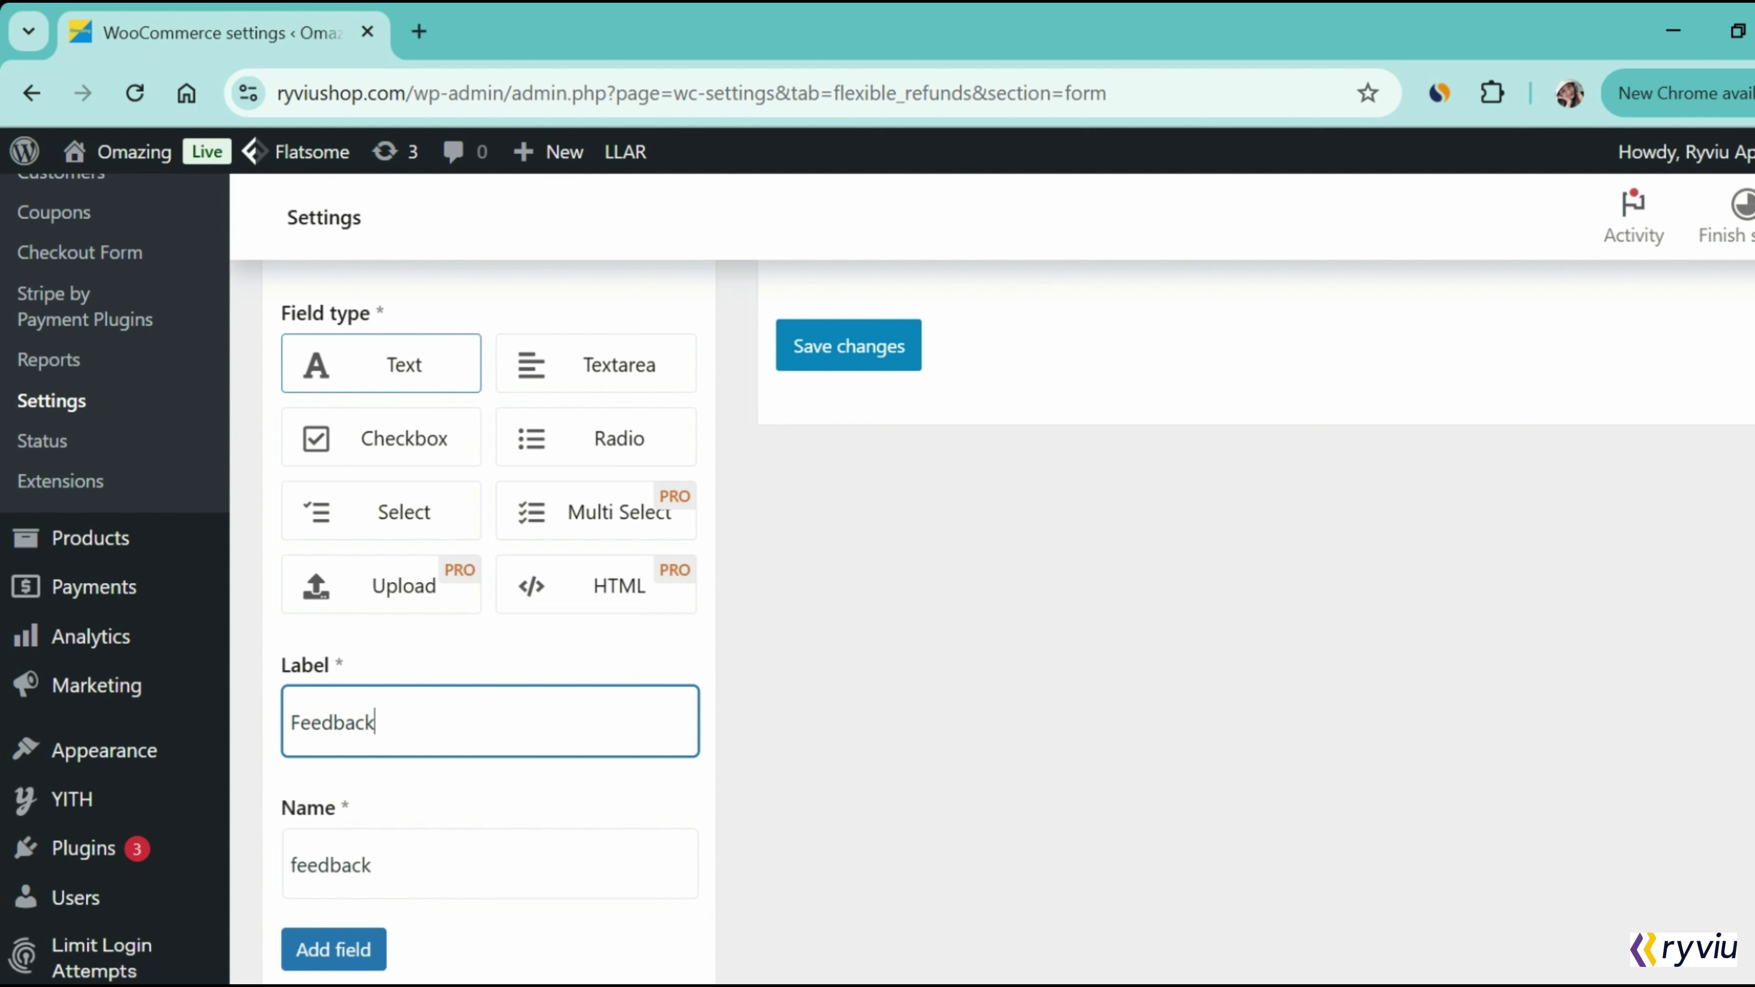
{"action": "left_click", "coordinate": [349, 954]}
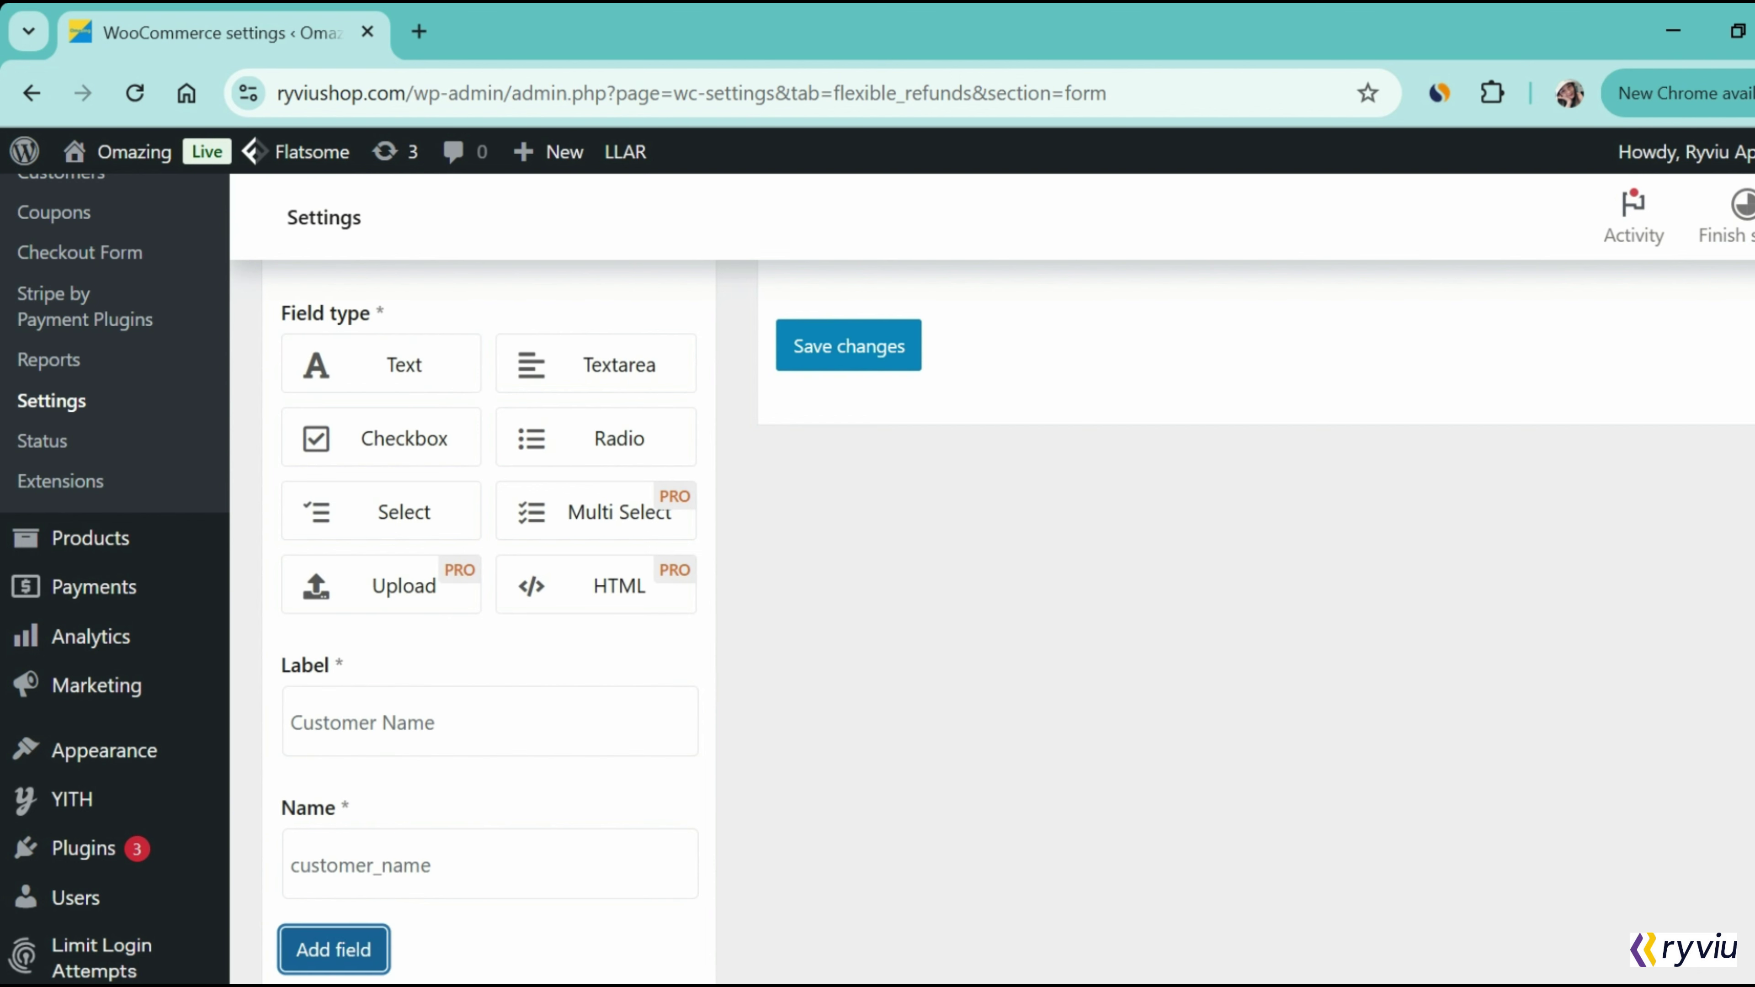
- Look through the Feedback field's General, Advanced and Appearance settings, including its Required option
{"action": "scroll", "coordinate": [802, 785], "scroll_direction": "up", "scroll_amount": 3}
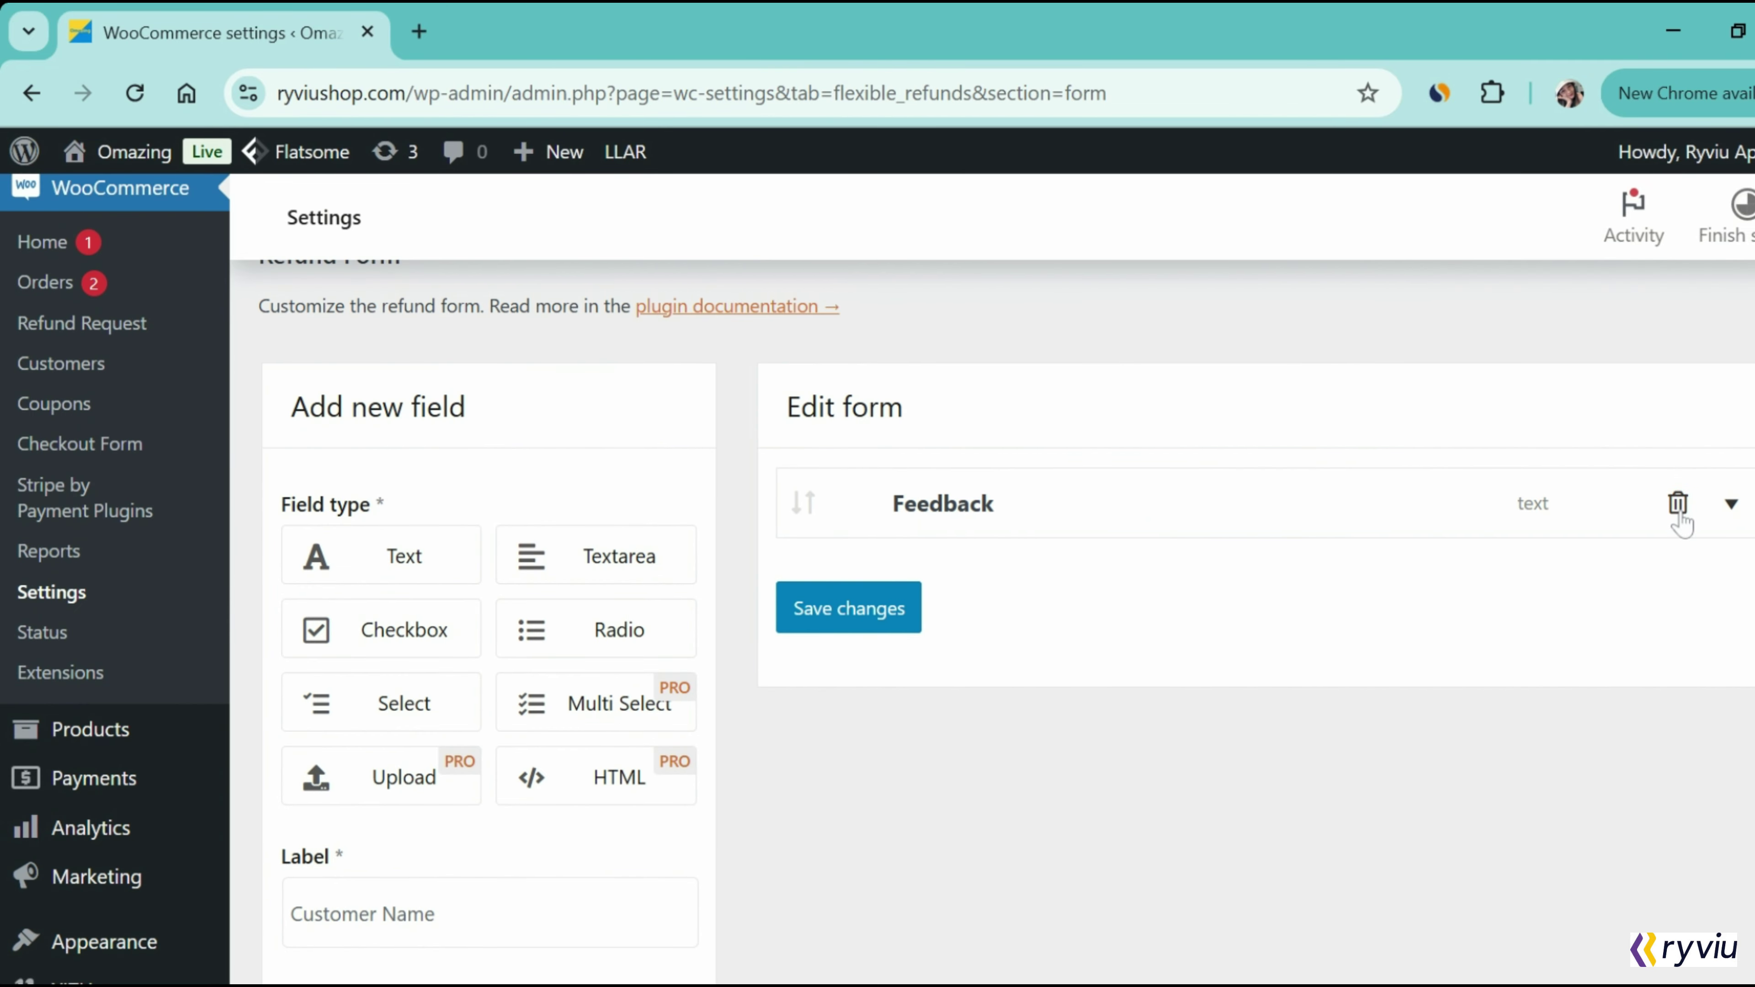
{"action": "left_click", "coordinate": [1731, 505]}
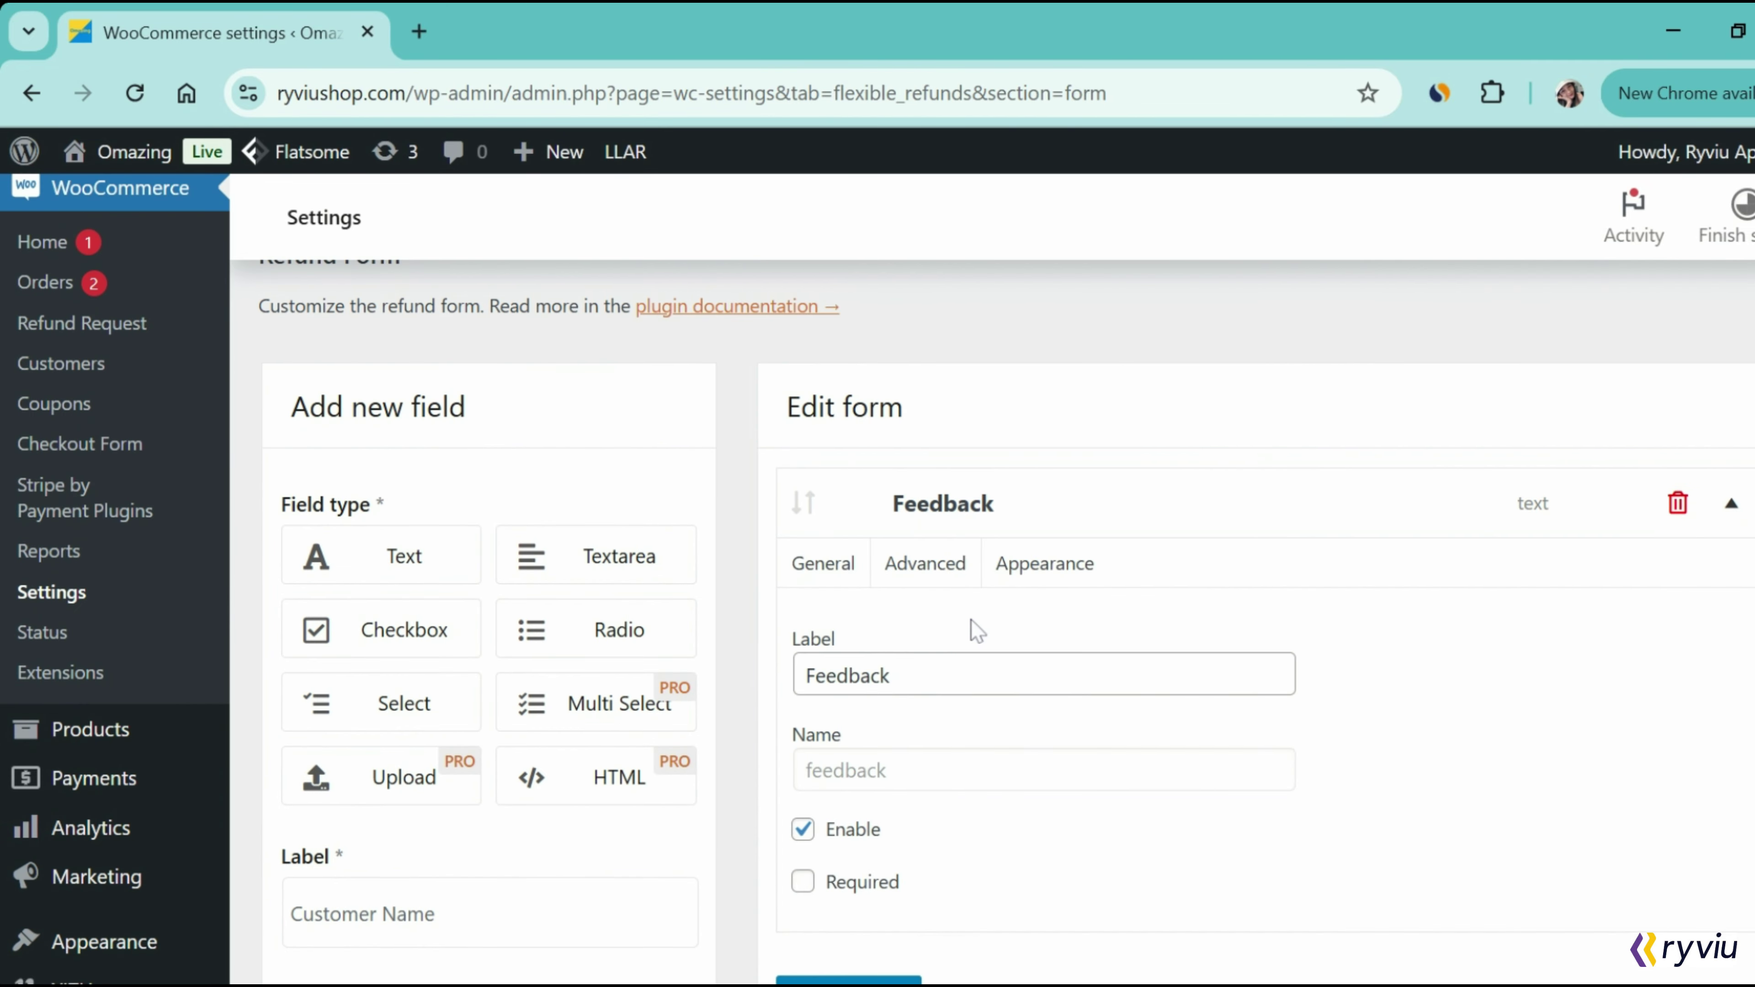
{"action": "scroll", "coordinate": [972, 627], "scroll_direction": "down", "scroll_amount": 2}
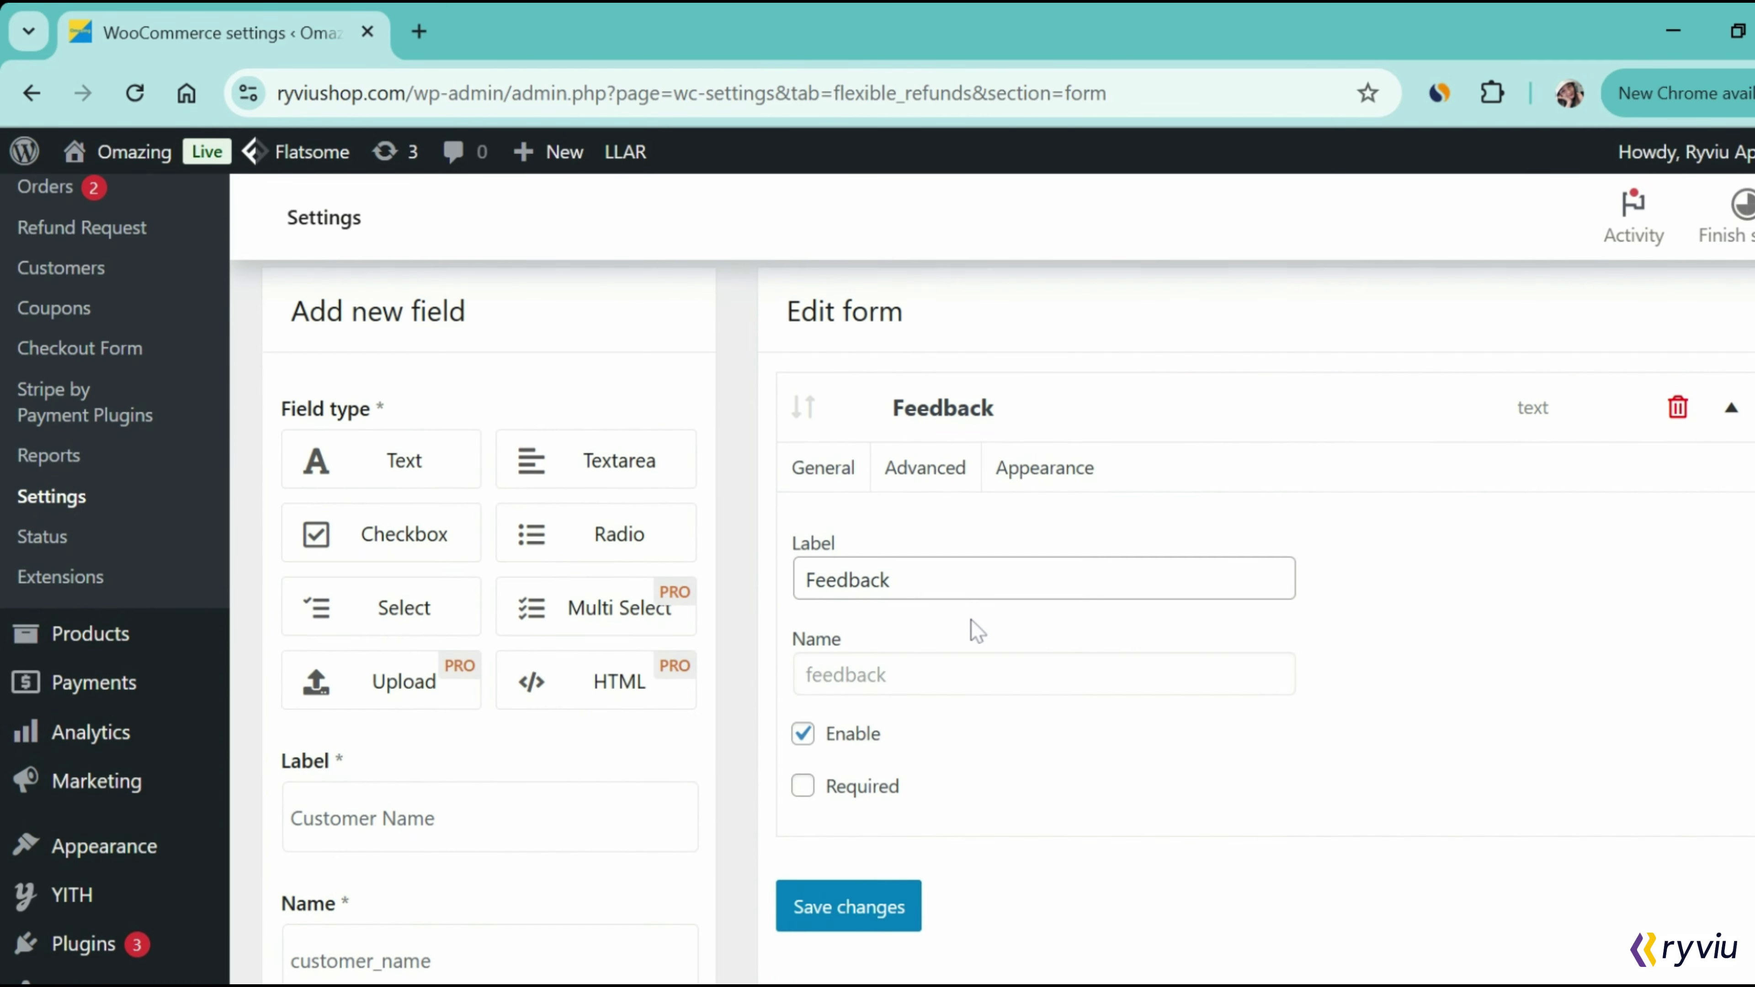
{"action": "left_click", "coordinate": [802, 786]}
{"action": "left_click", "coordinate": [802, 786]}
{"action": "left_click", "coordinate": [919, 477]}
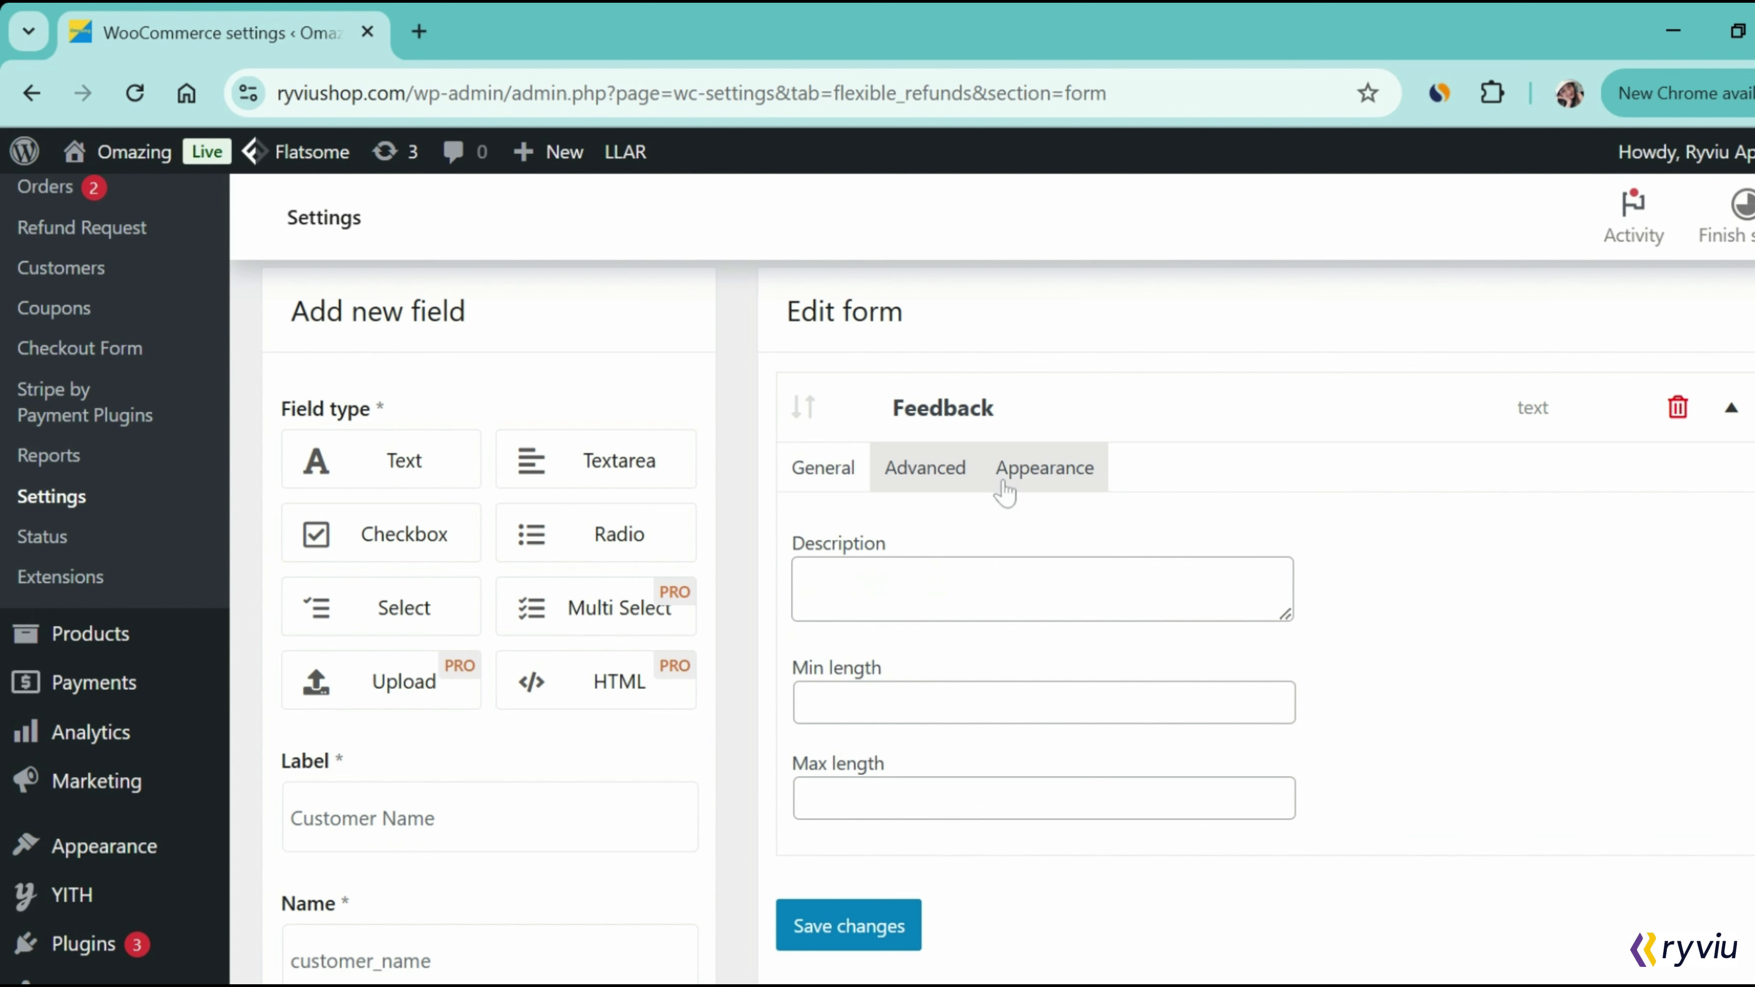
{"action": "left_click", "coordinate": [1028, 488]}
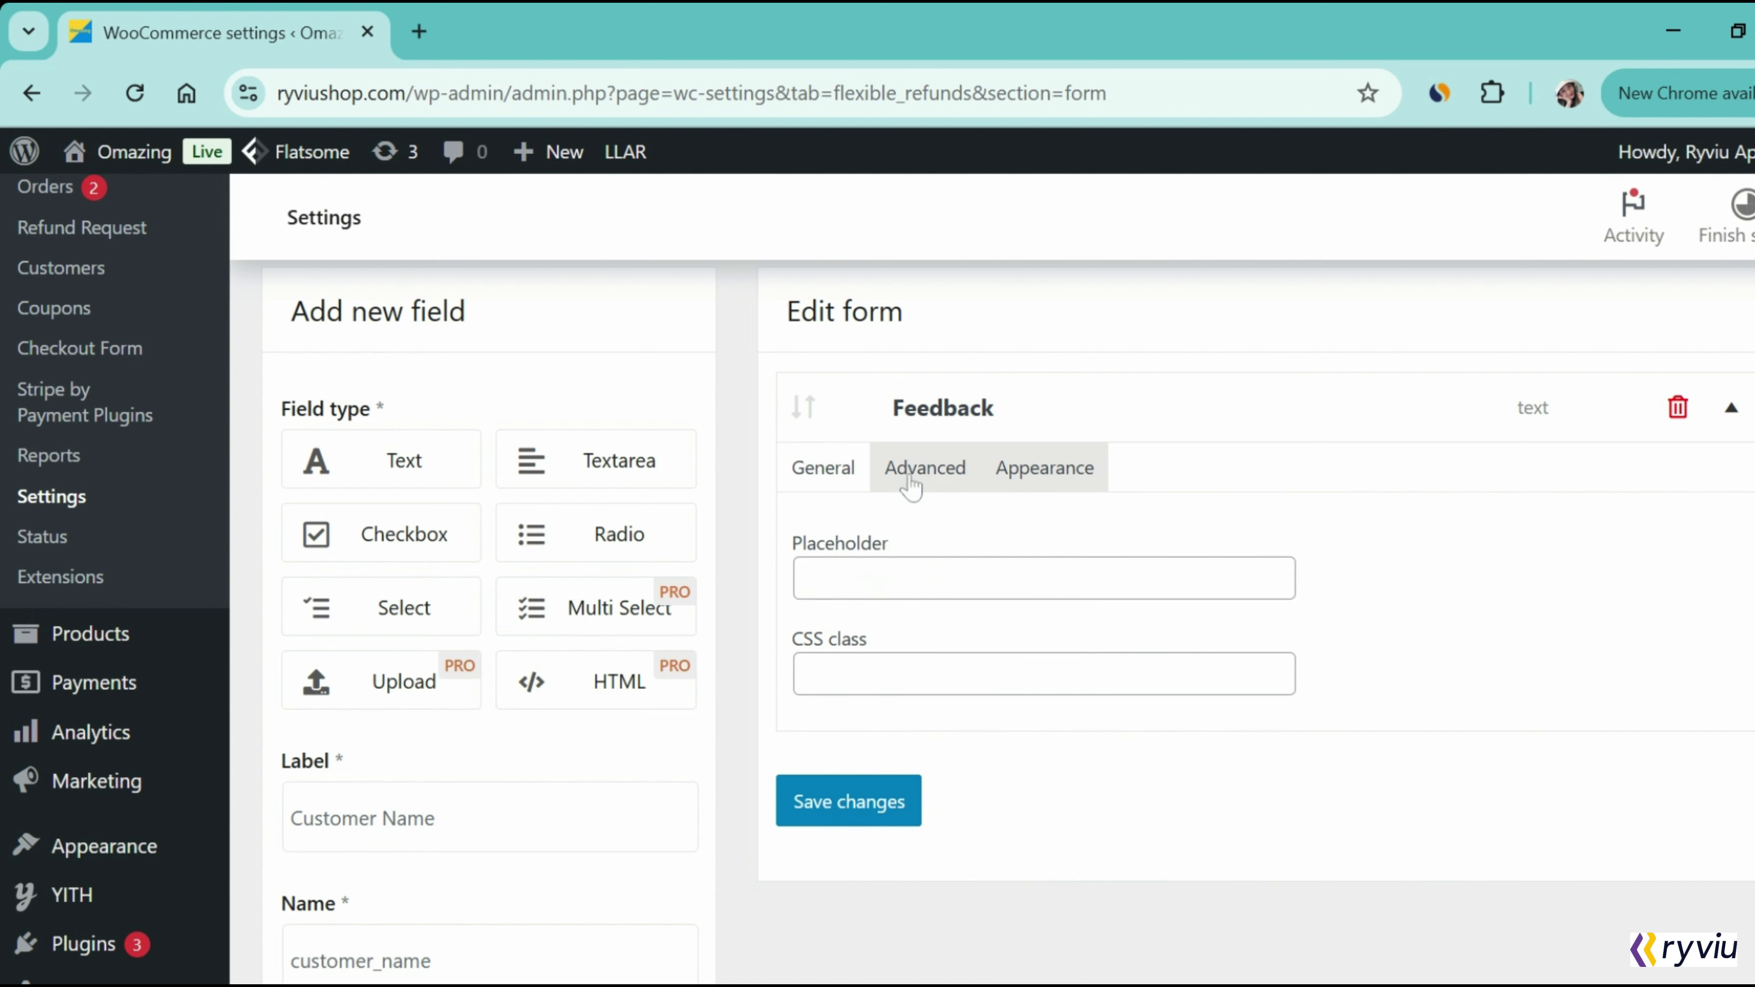
{"action": "left_click", "coordinate": [834, 479]}
{"action": "scroll", "coordinate": [957, 759], "scroll_direction": "down", "scroll_amount": 1}
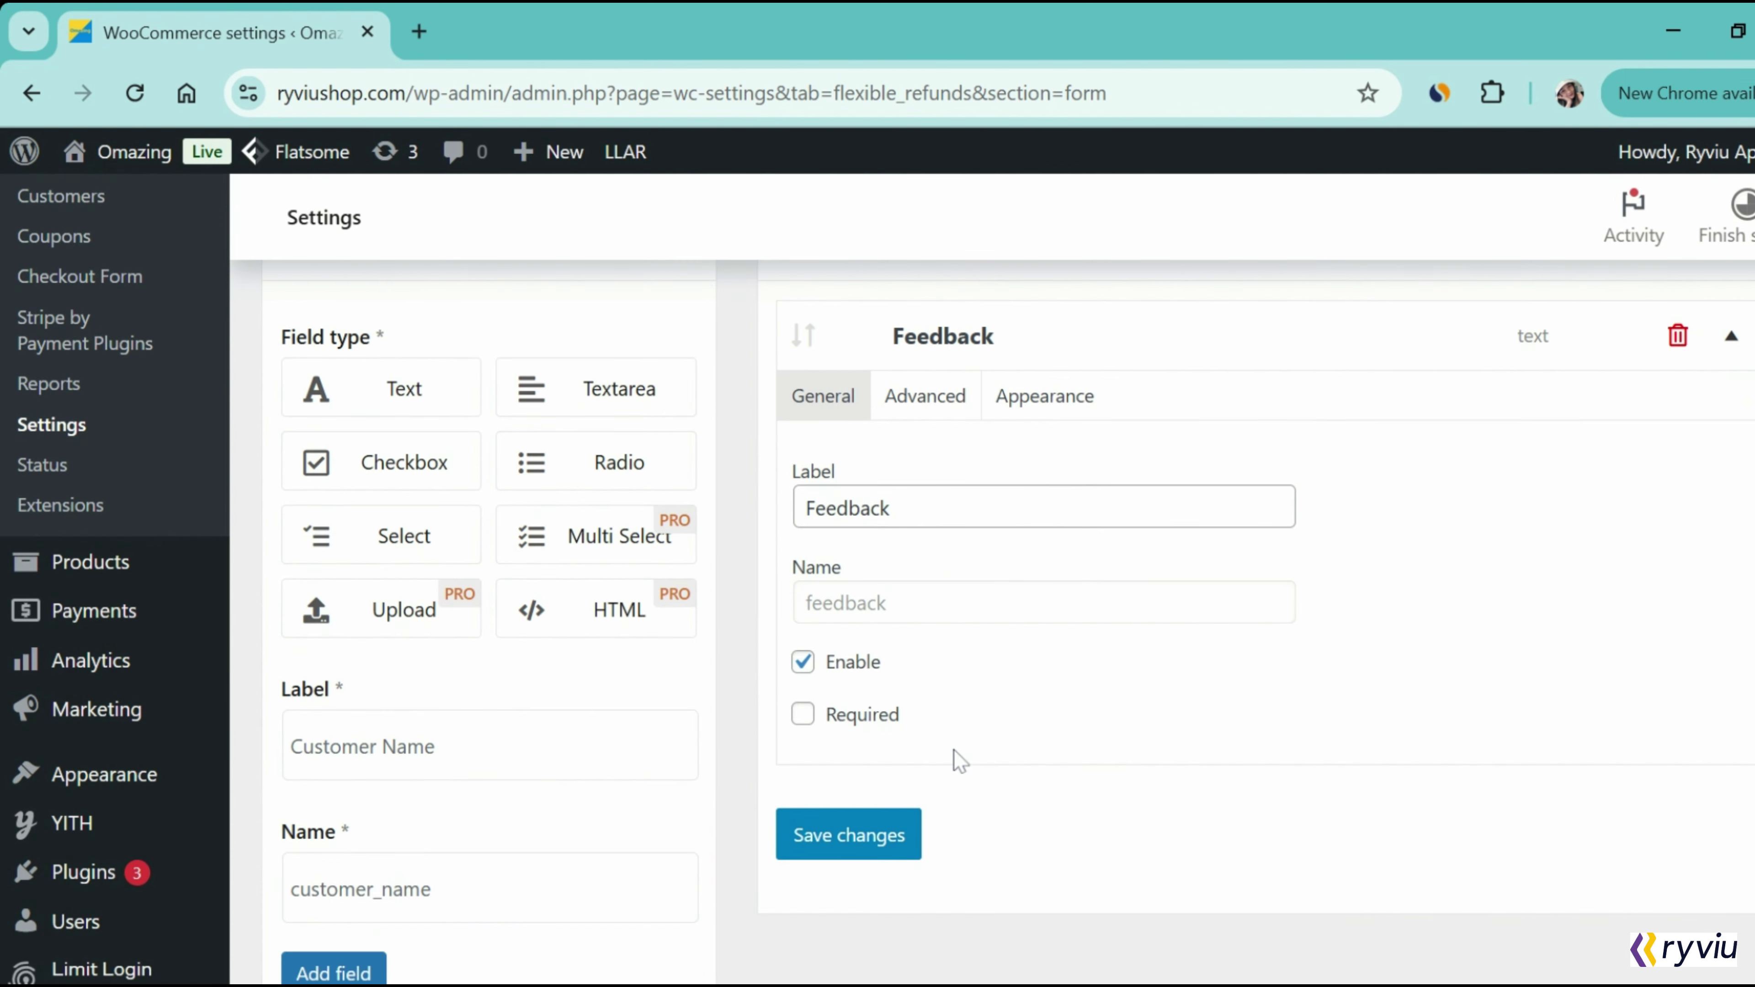
- Collapse the Feedback field's settings and save the refund form
{"action": "left_click", "coordinate": [1736, 343]}
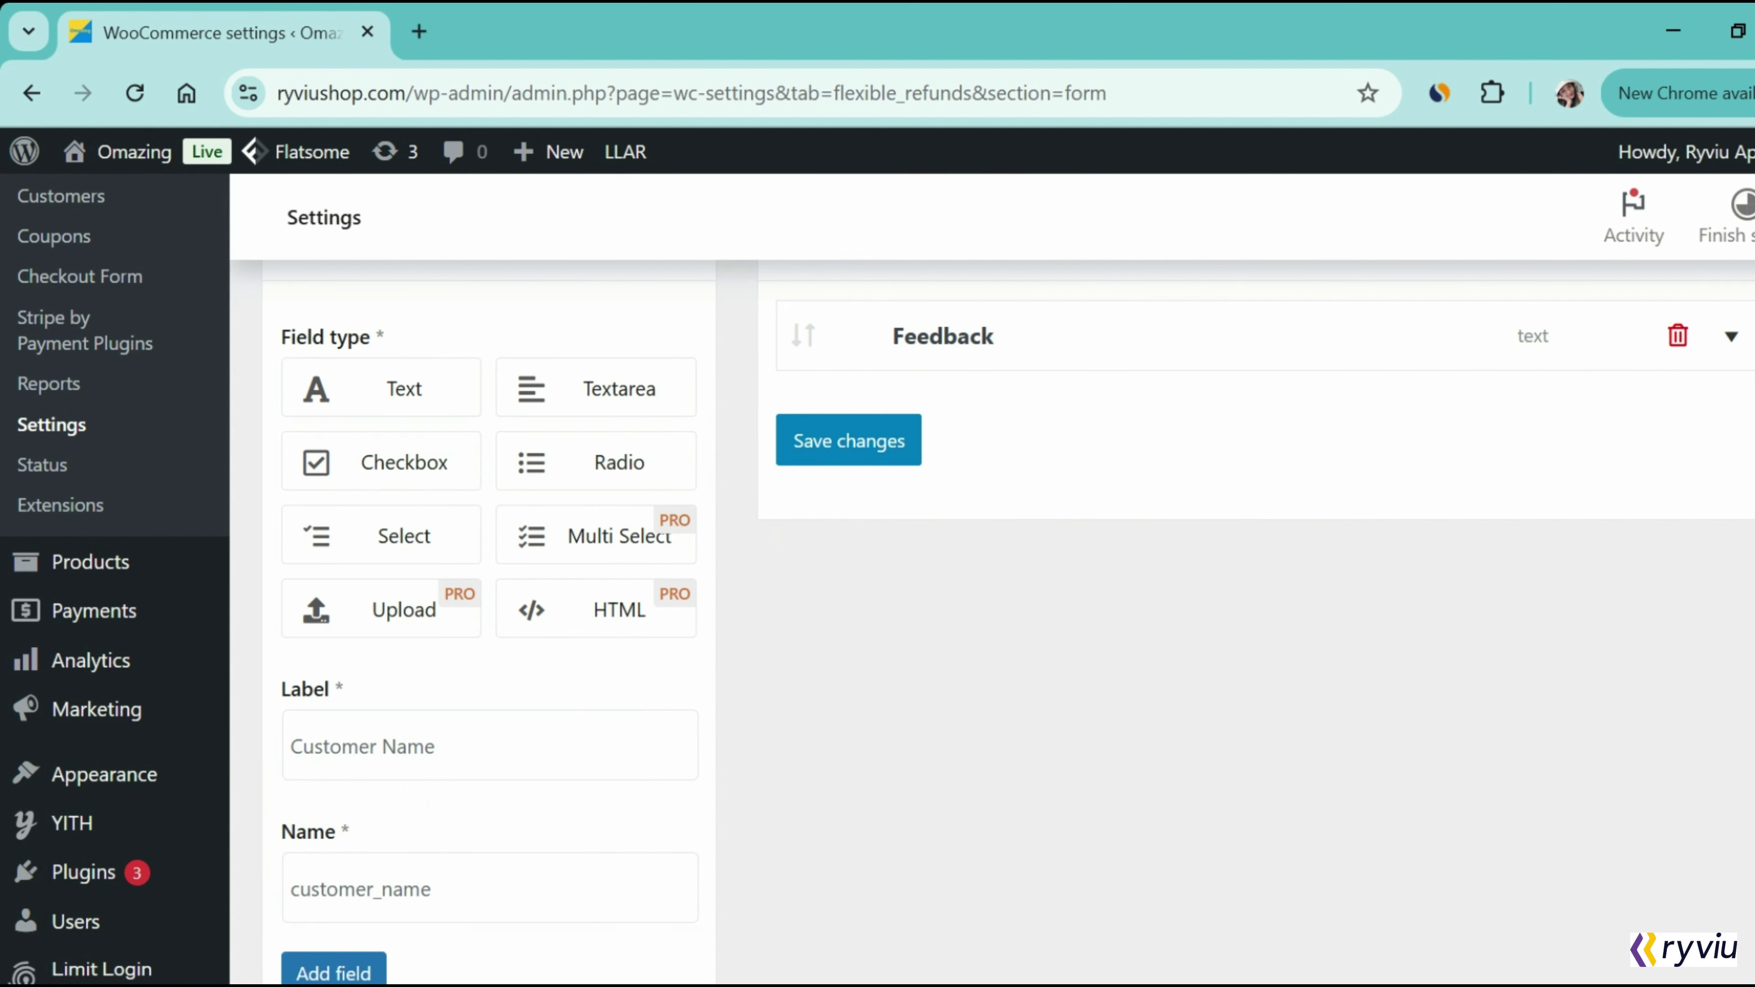
{"action": "left_click", "coordinate": [864, 456]}
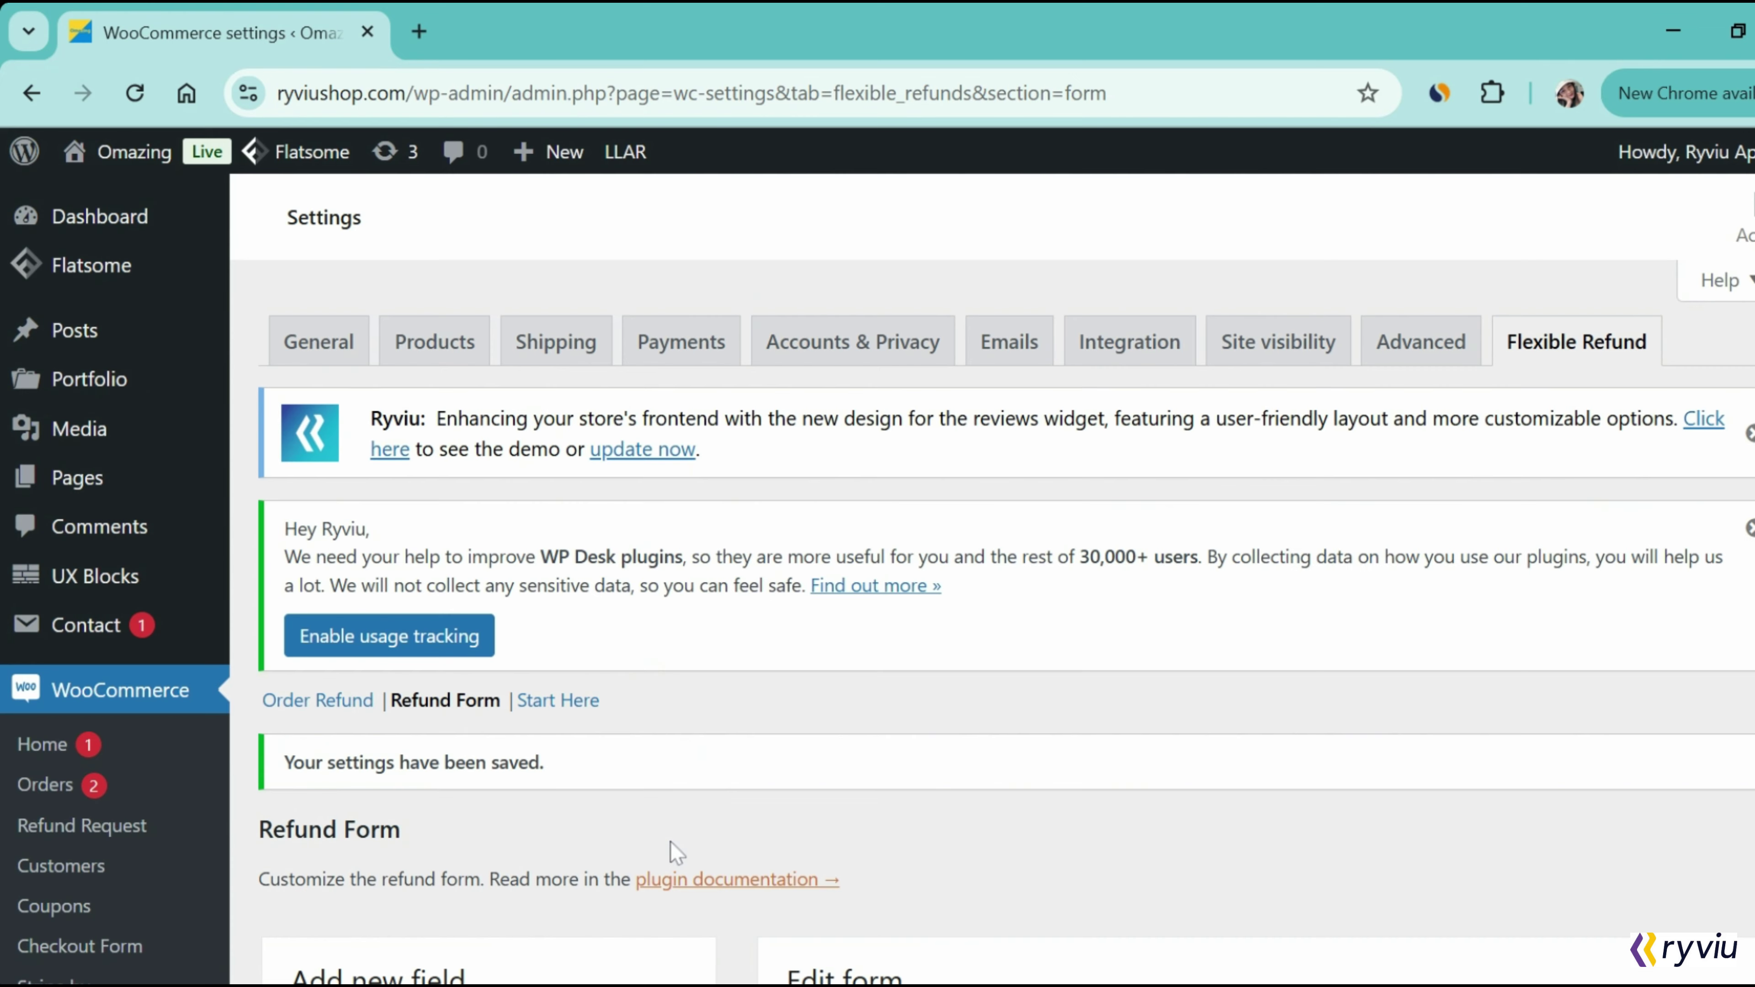
- Add a Select field labelled "Reason" to the refund form
{"action": "scroll", "coordinate": [670, 840], "scroll_direction": "down", "scroll_amount": 5}
{"action": "scroll", "coordinate": [670, 841], "scroll_direction": "down", "scroll_amount": 4}
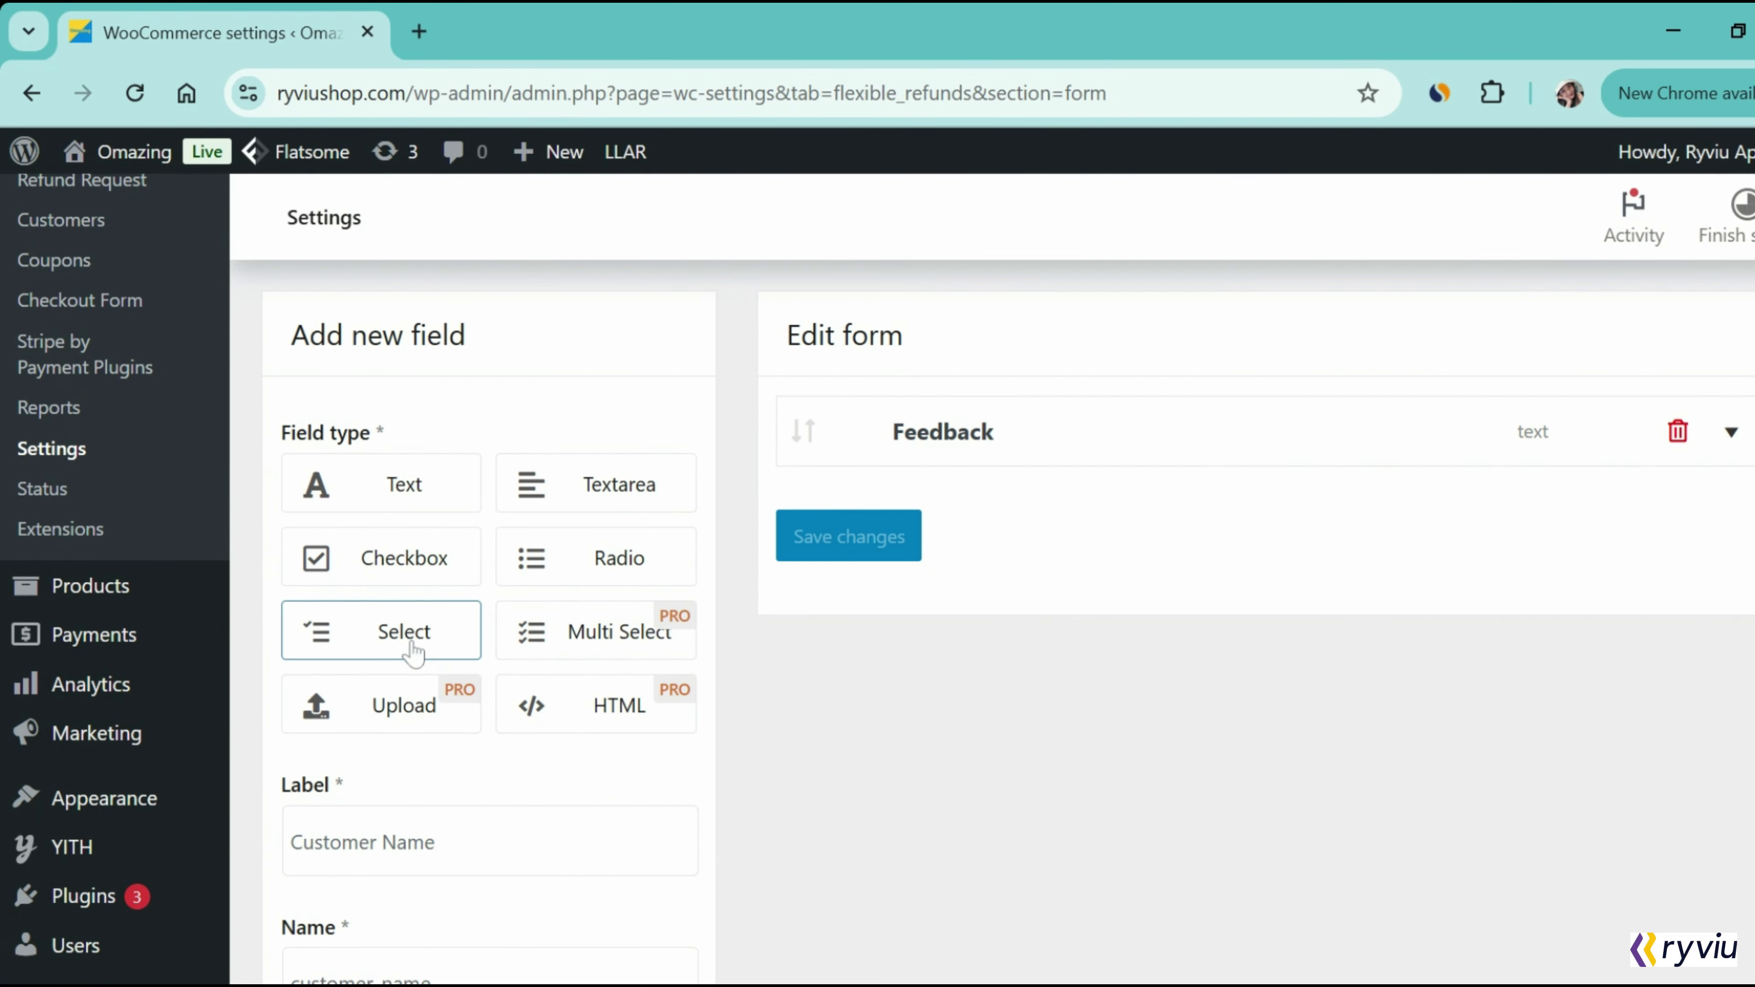
{"action": "left_click", "coordinate": [422, 847]}
{"action": "type", "text": "Reason"}
{"action": "scroll", "coordinate": [435, 913], "scroll_direction": "down", "scroll_amount": 2}
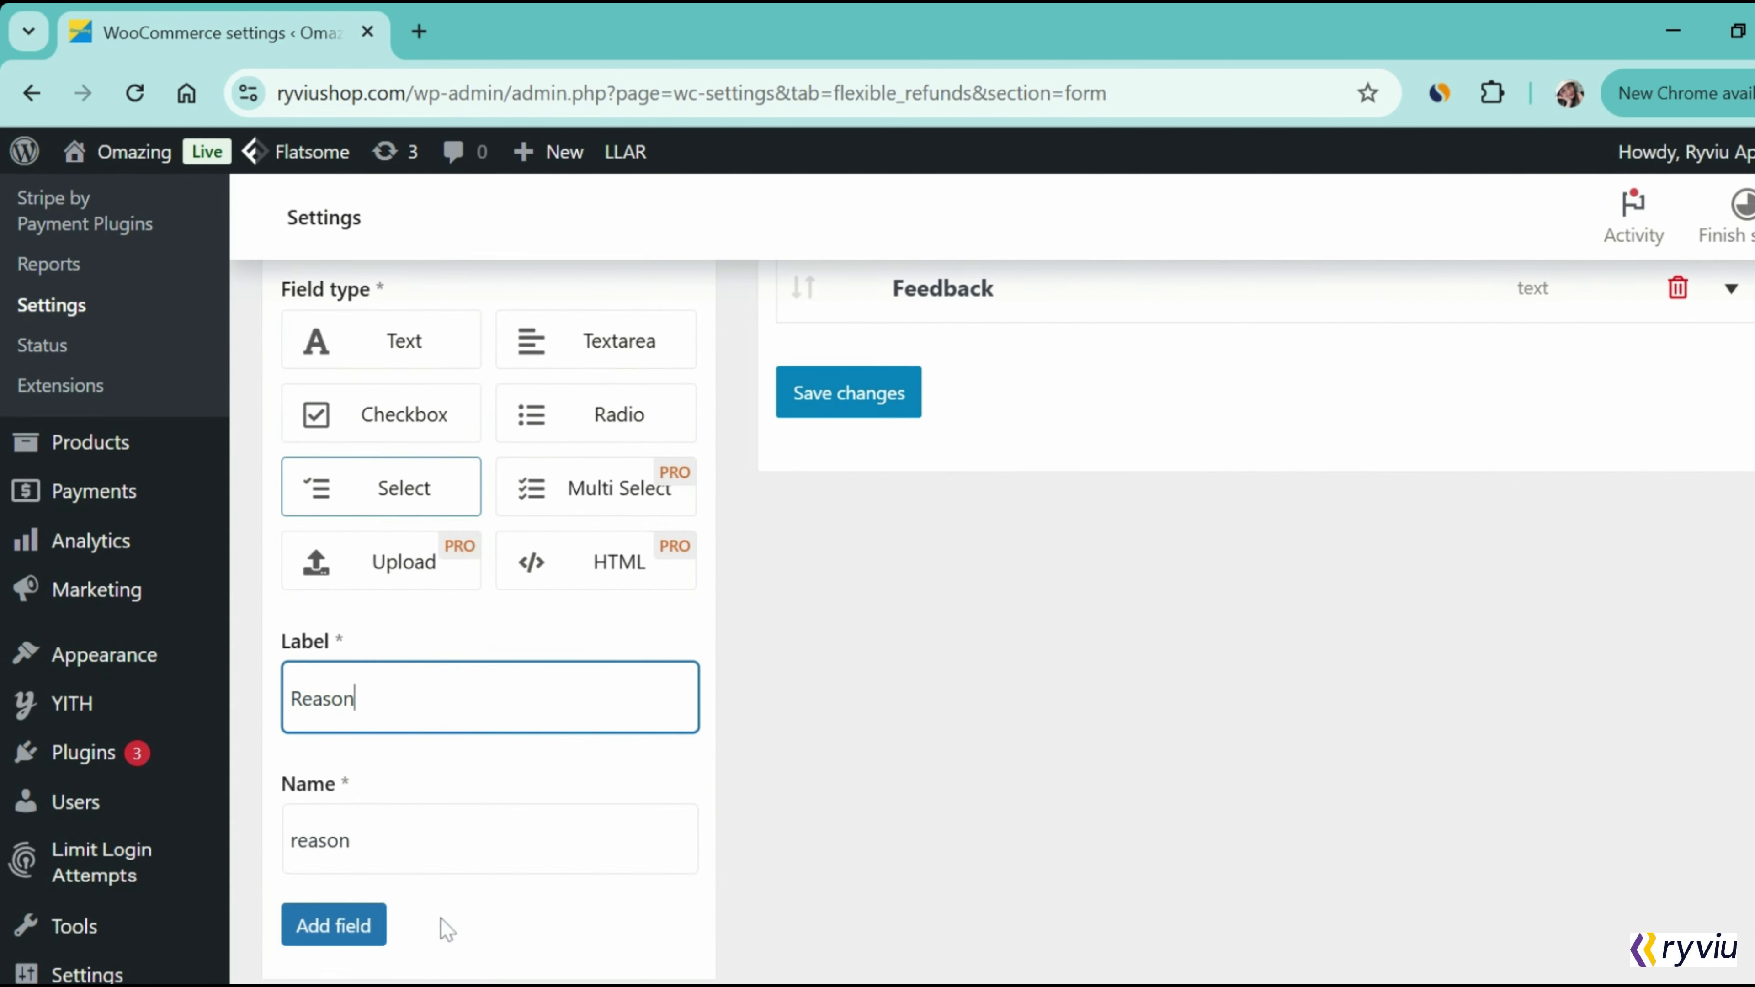
{"action": "left_click", "coordinate": [340, 925]}
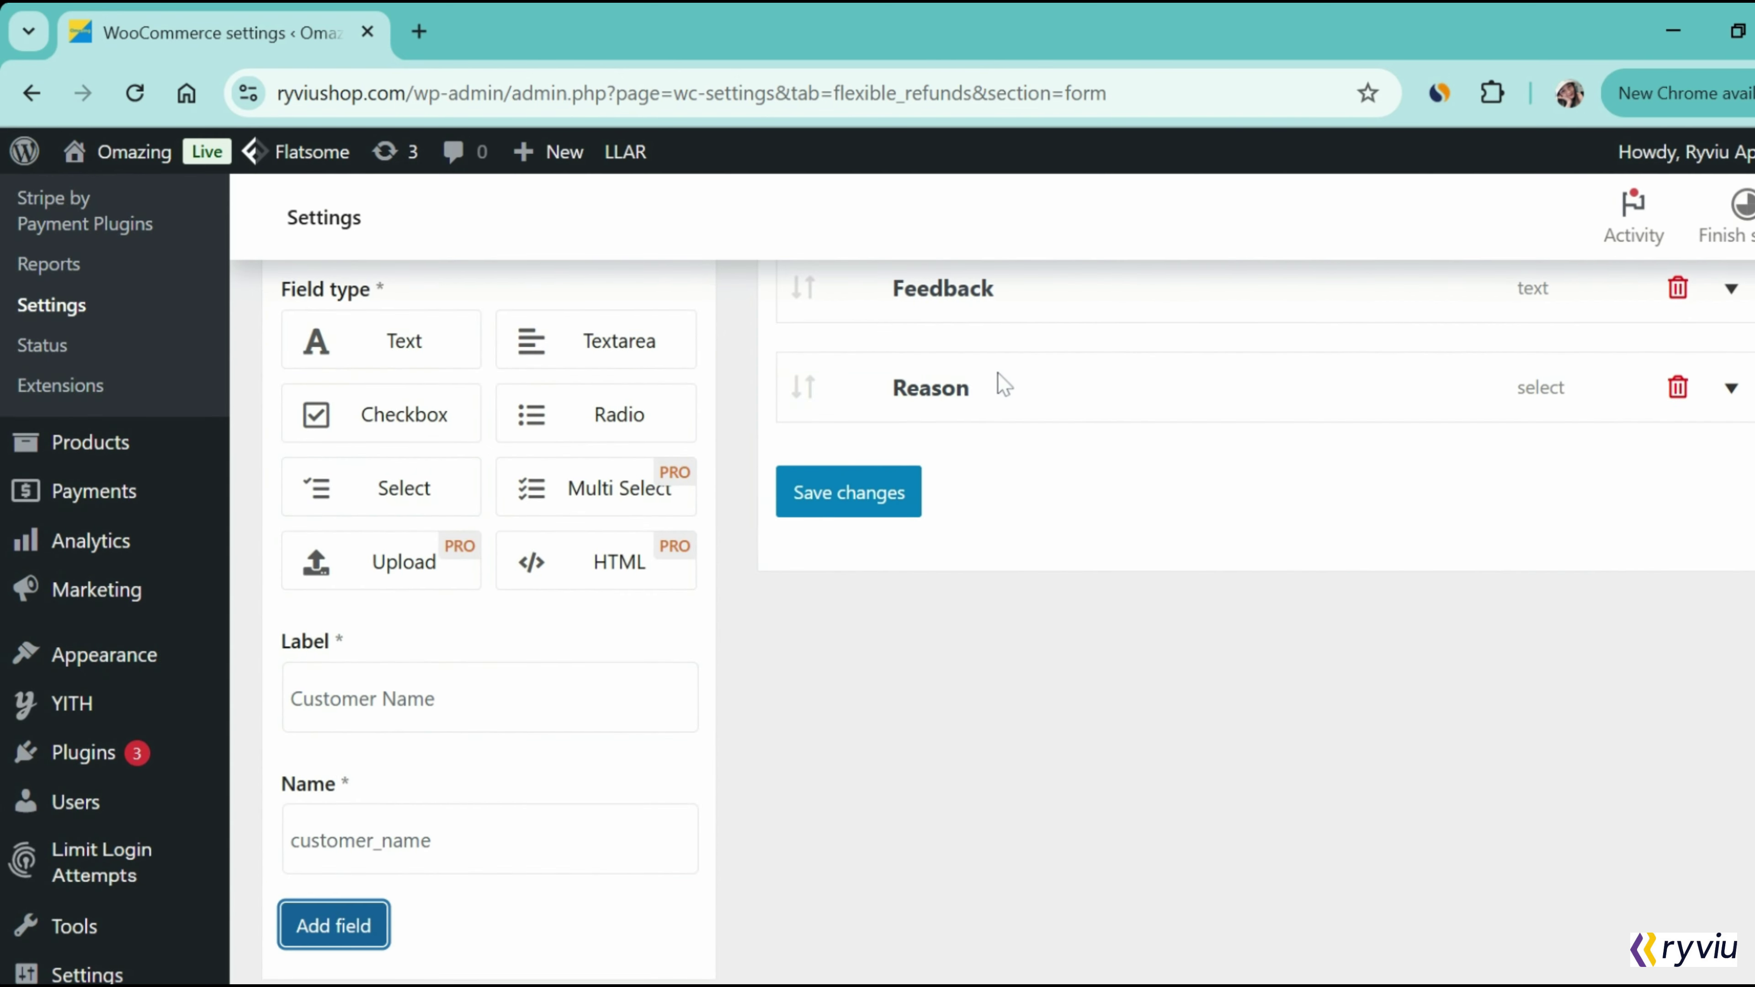
- Make the Reason field required and enter "I don't need anymore." as its first option value
{"action": "left_click", "coordinate": [1731, 388]}
{"action": "scroll", "coordinate": [1245, 584], "scroll_direction": "down", "scroll_amount": 2}
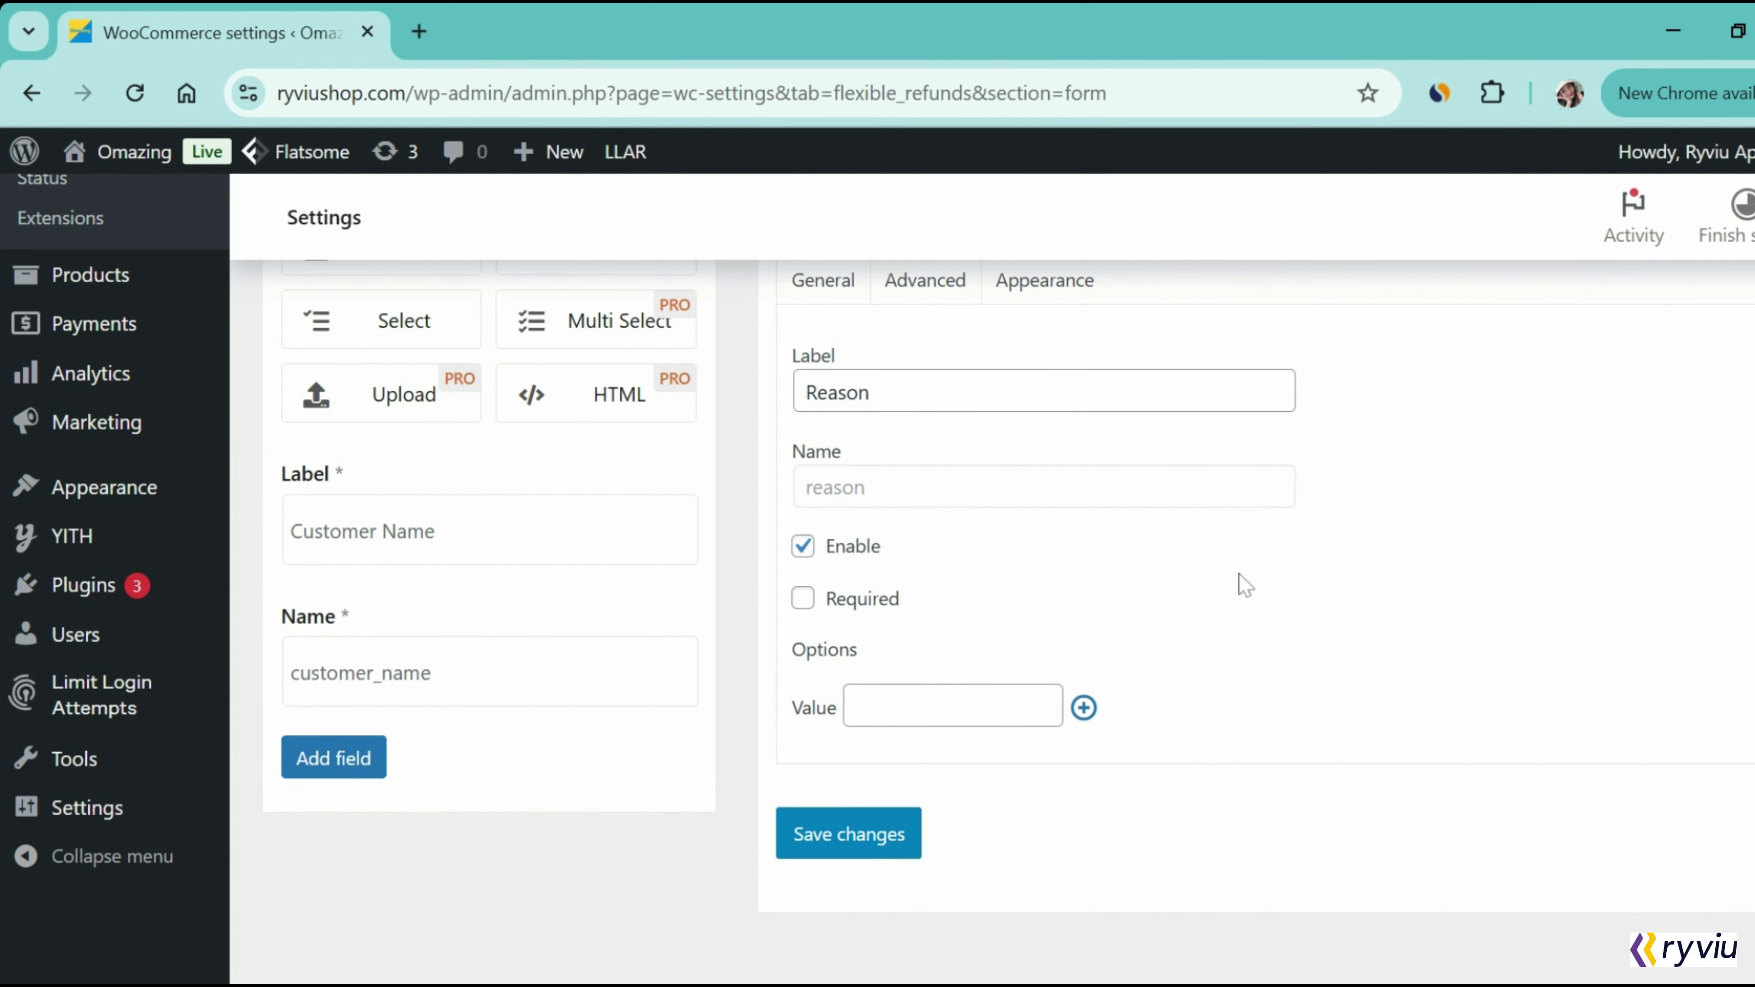
{"action": "left_click", "coordinate": [802, 598]}
{"action": "left_click", "coordinate": [908, 705]}
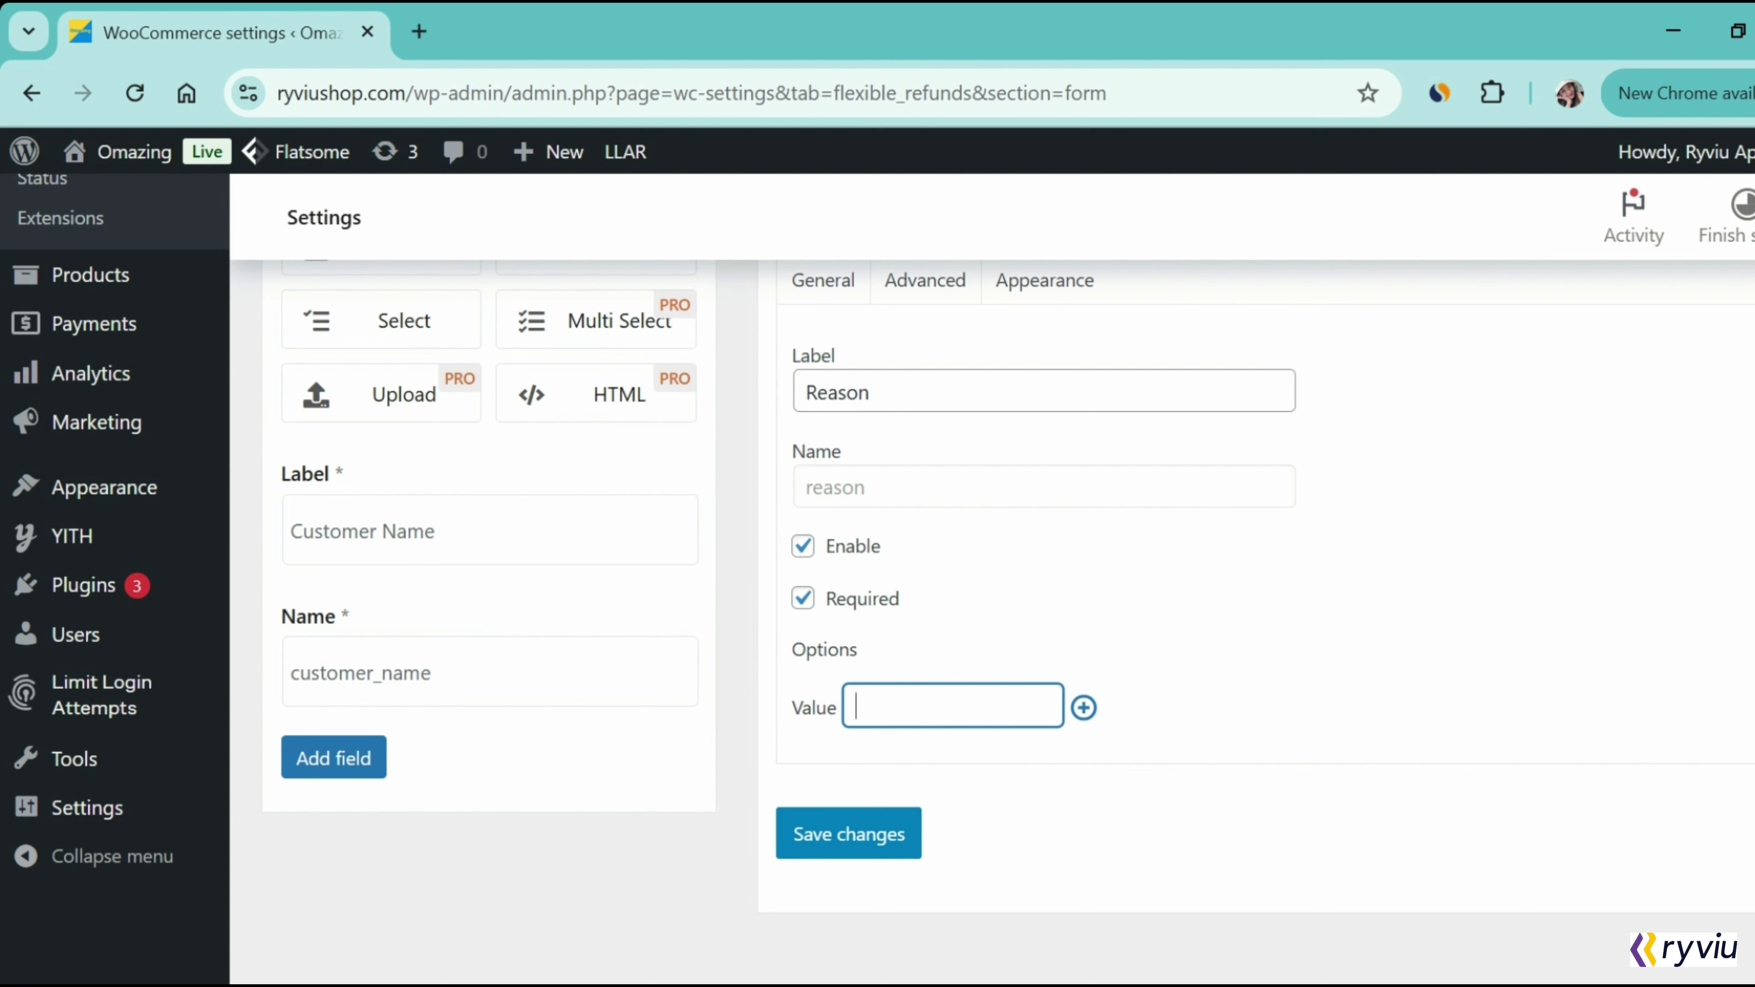
{"action": "type", "text": "I don't ne"}
{"action": "type", "text": "ed anymore."}
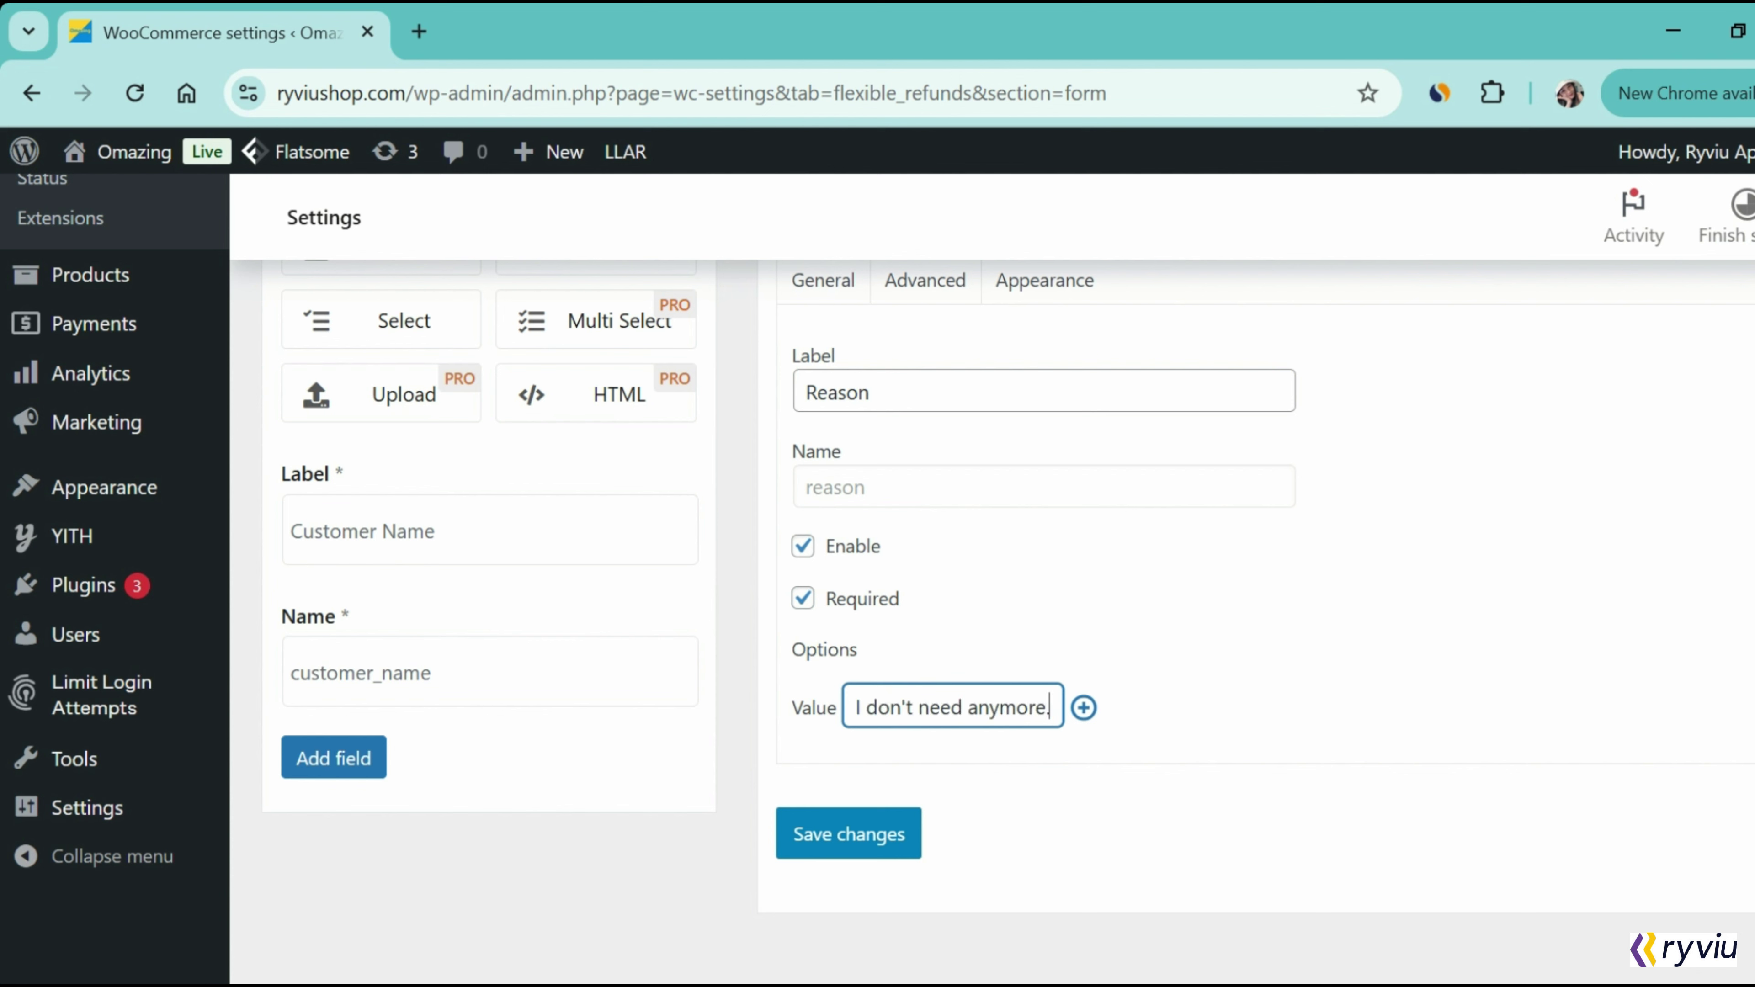
- Add the option values "Too big." and "Too small" to the Reason field and save the refund form
{"action": "left_click", "coordinate": [1084, 707]}
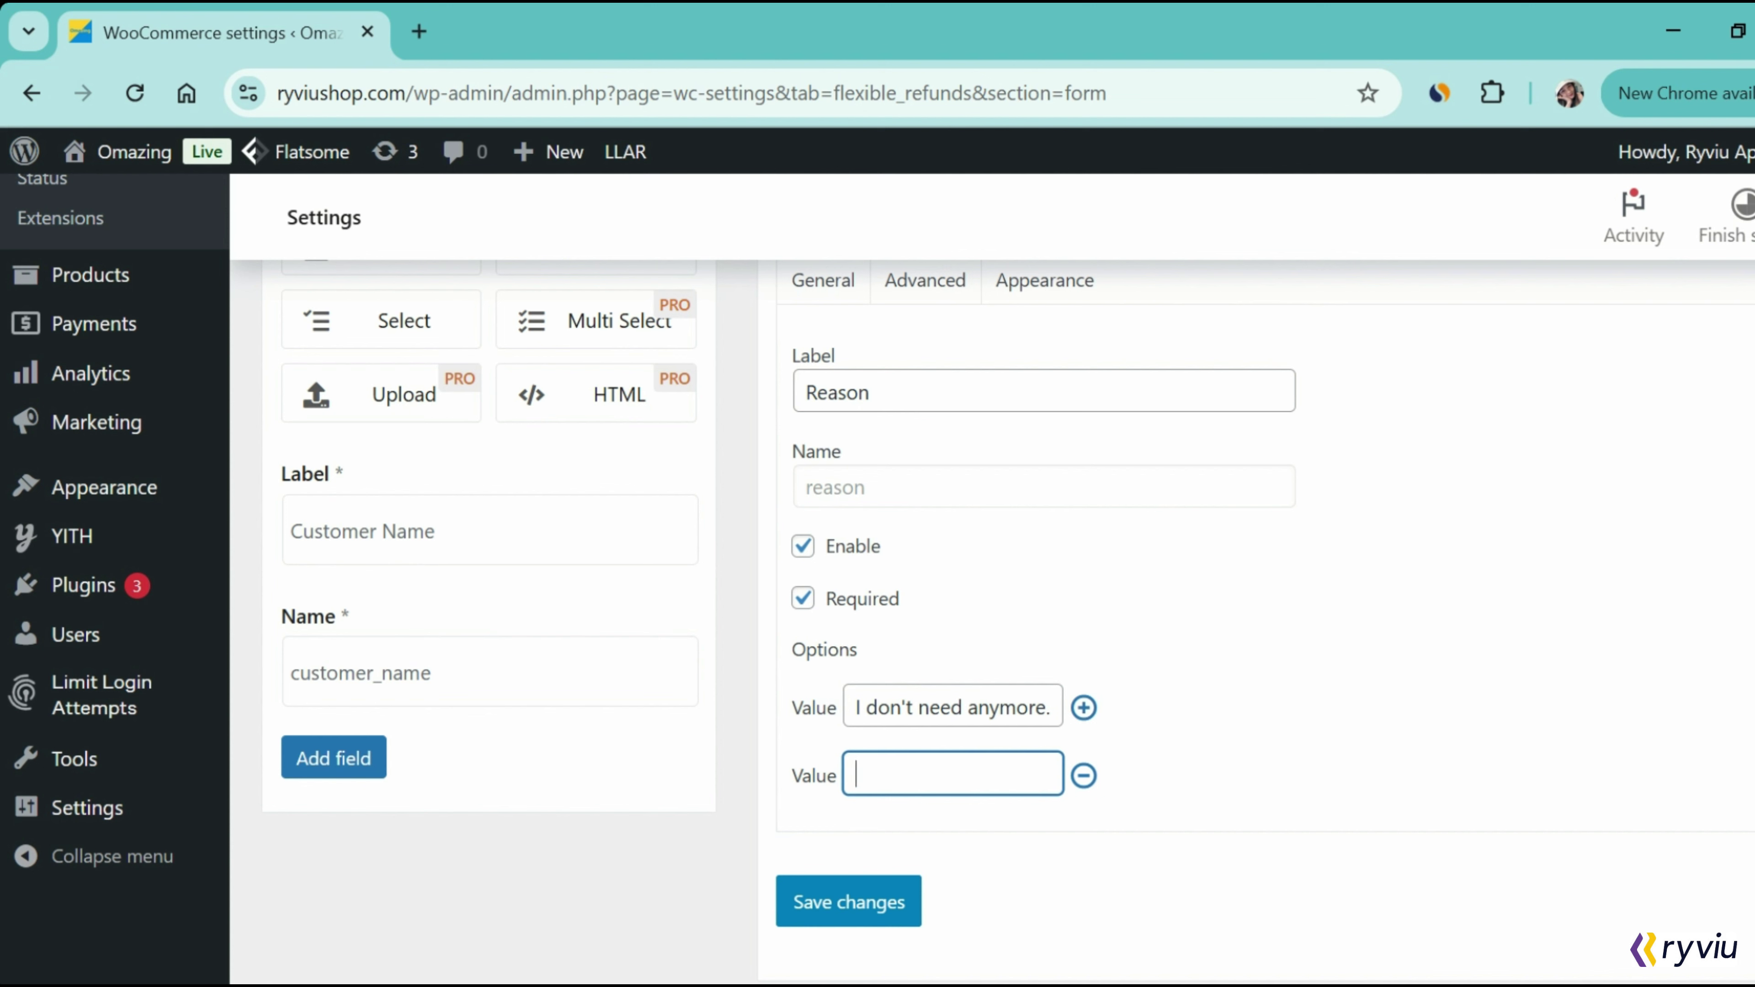
{"action": "type", "text": "Too big."}
{"action": "left_click", "coordinate": [1083, 707]}
{"action": "type", "text": "Too small"}
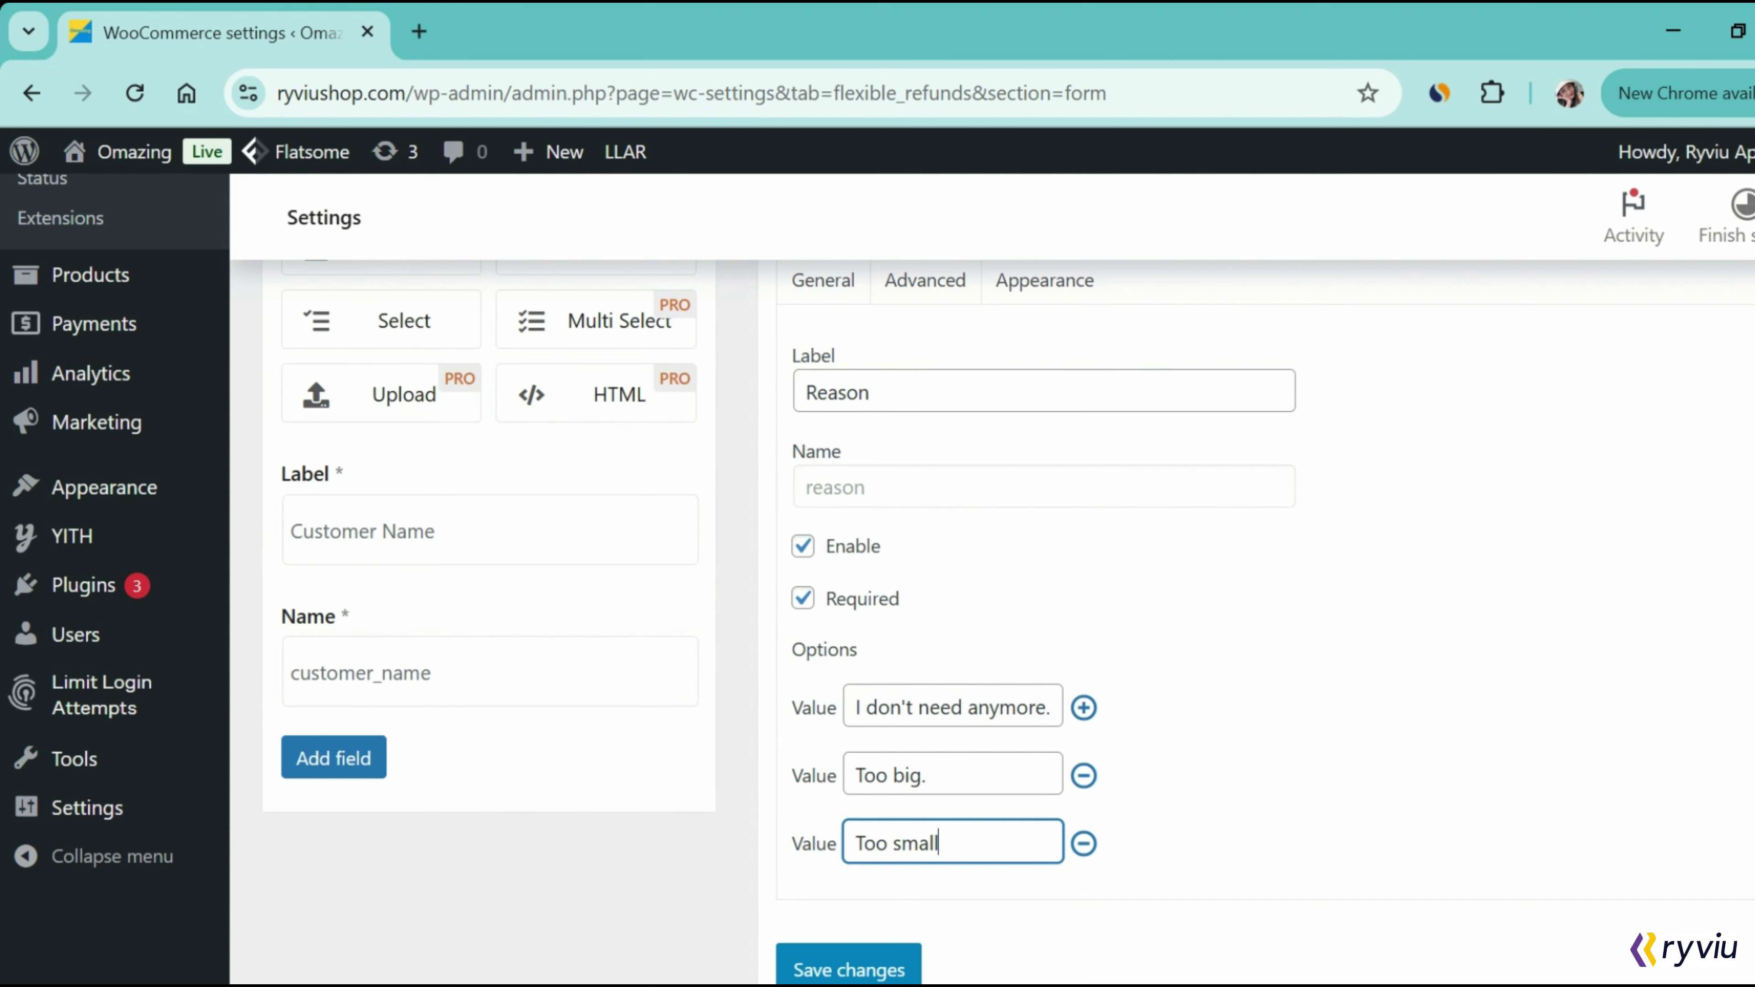
{"action": "left_click", "coordinate": [929, 775]}
{"action": "scroll", "coordinate": [1187, 794], "scroll_direction": "down", "scroll_amount": 2}
{"action": "left_click", "coordinate": [938, 700]}
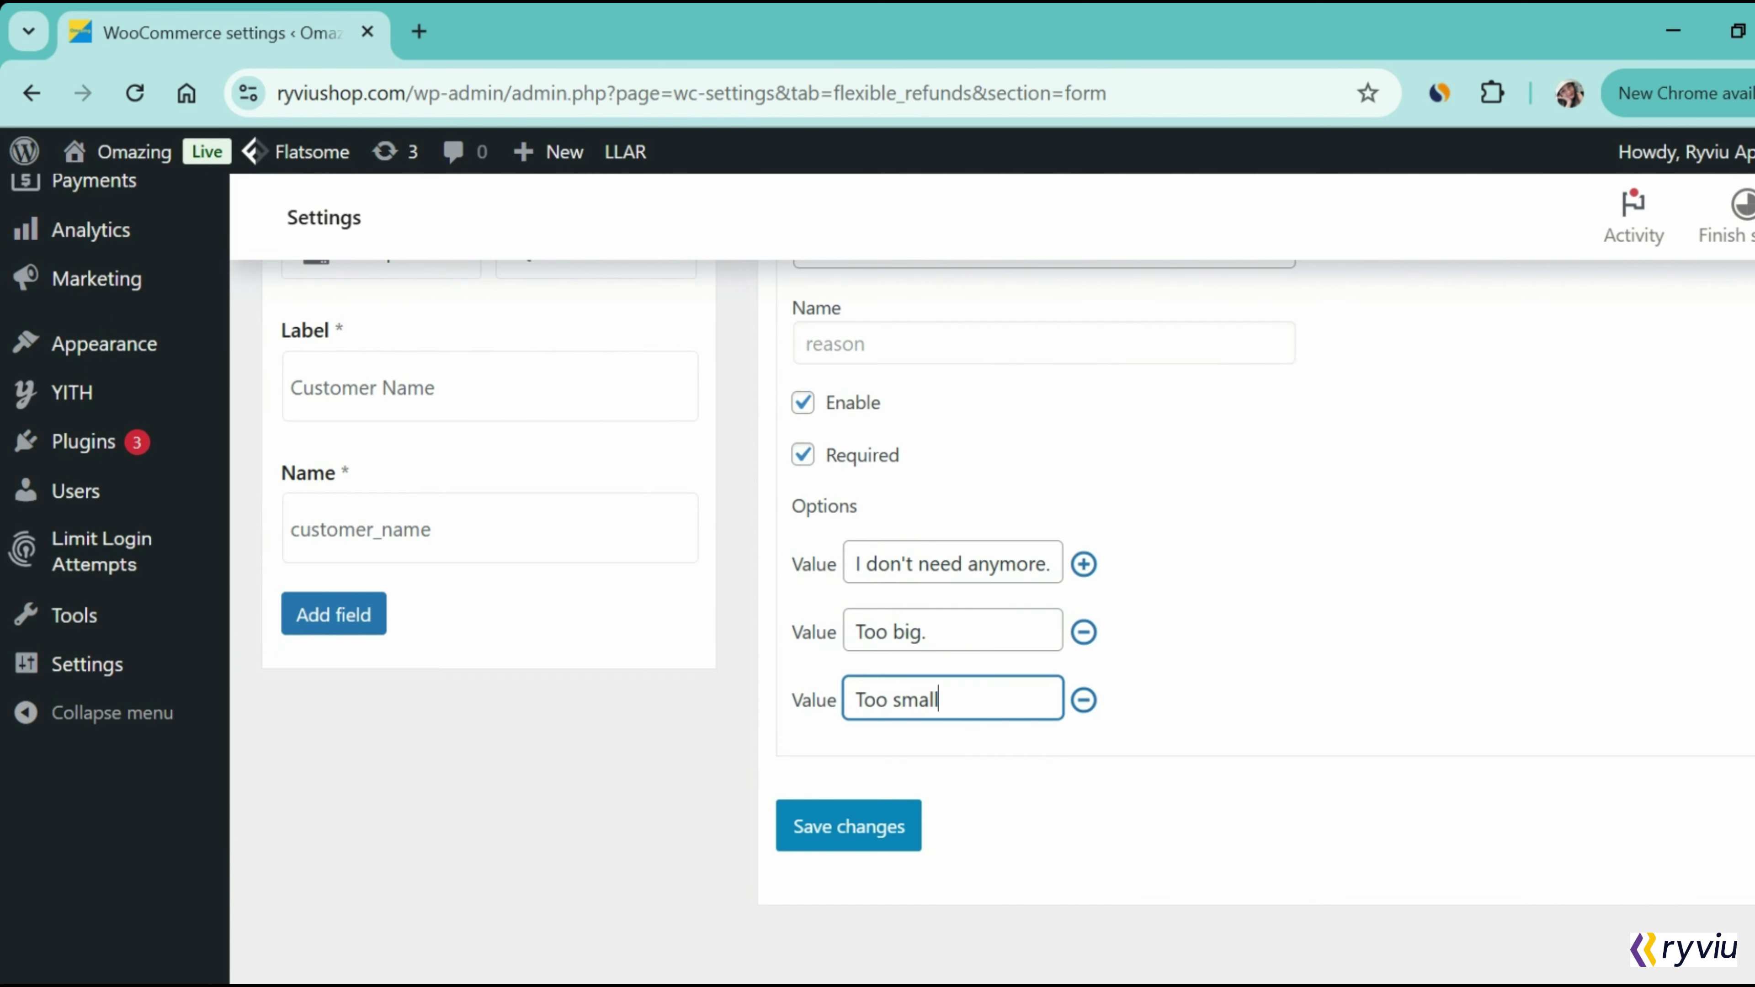
{"action": "left_click", "coordinate": [836, 825]}
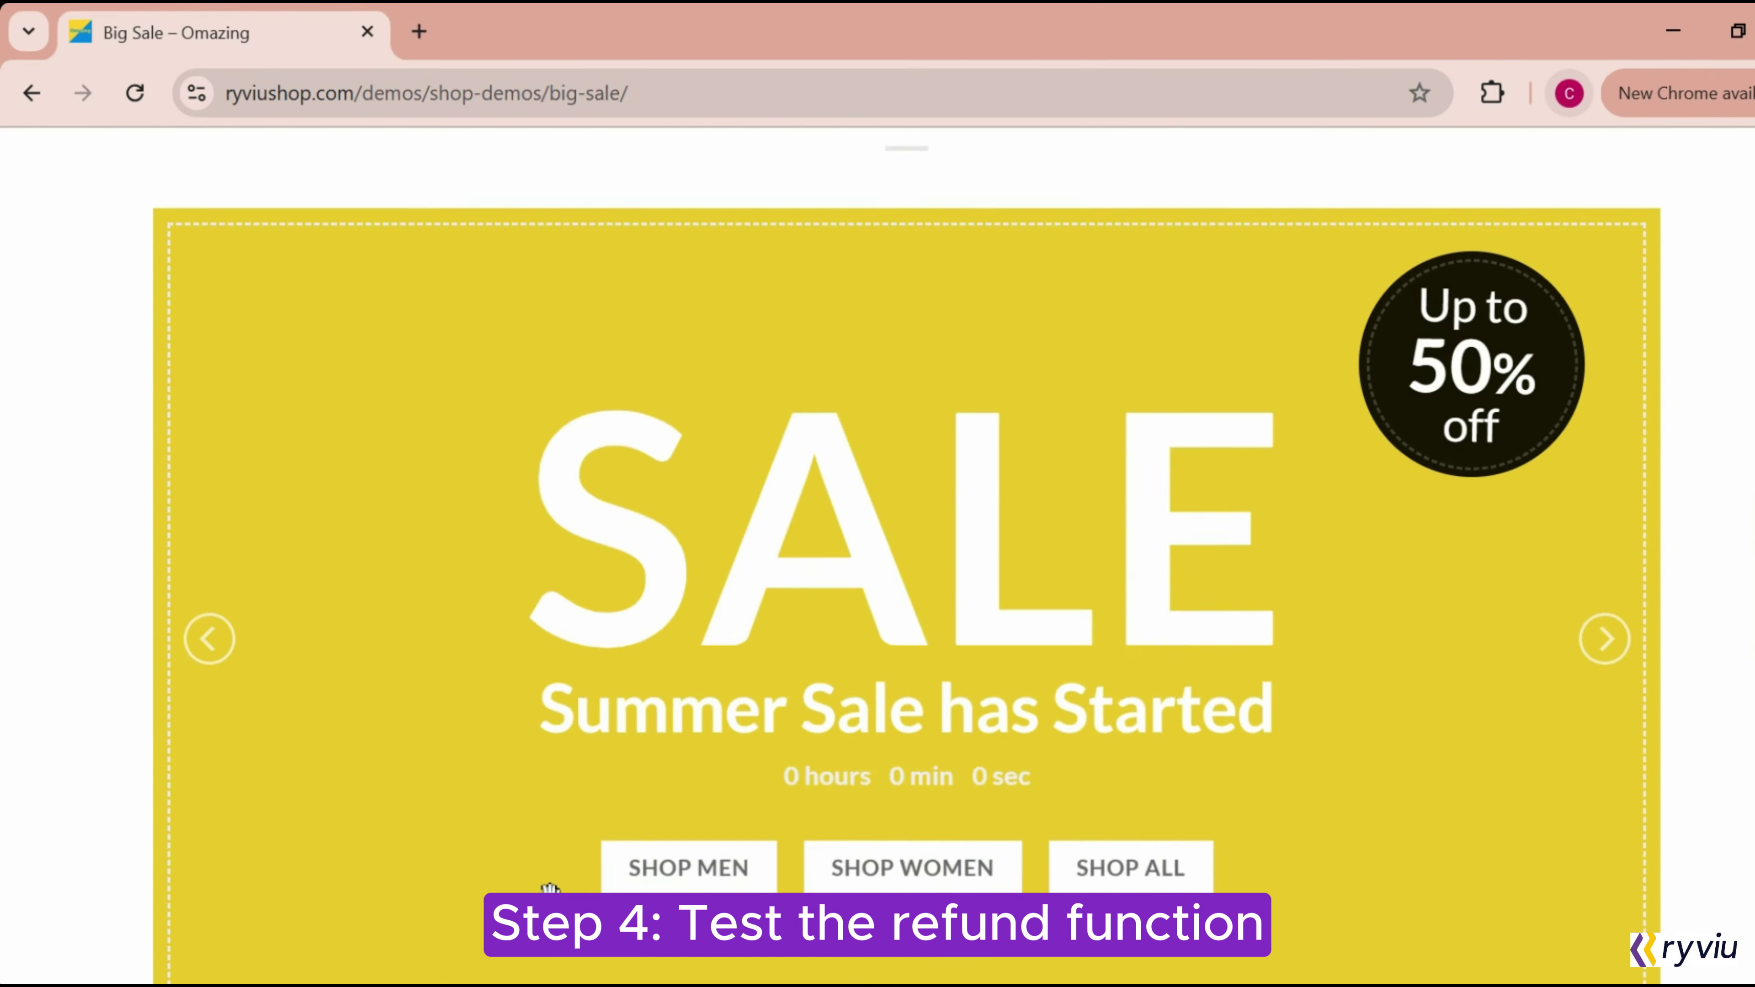
- On the storefront, open the toddler girl plaid clothes set and add two in color A, size 2T, to the cart
{"action": "scroll", "coordinate": [646, 827], "scroll_direction": "down", "scroll_amount": 10}
{"action": "left_click", "coordinate": [647, 824]}
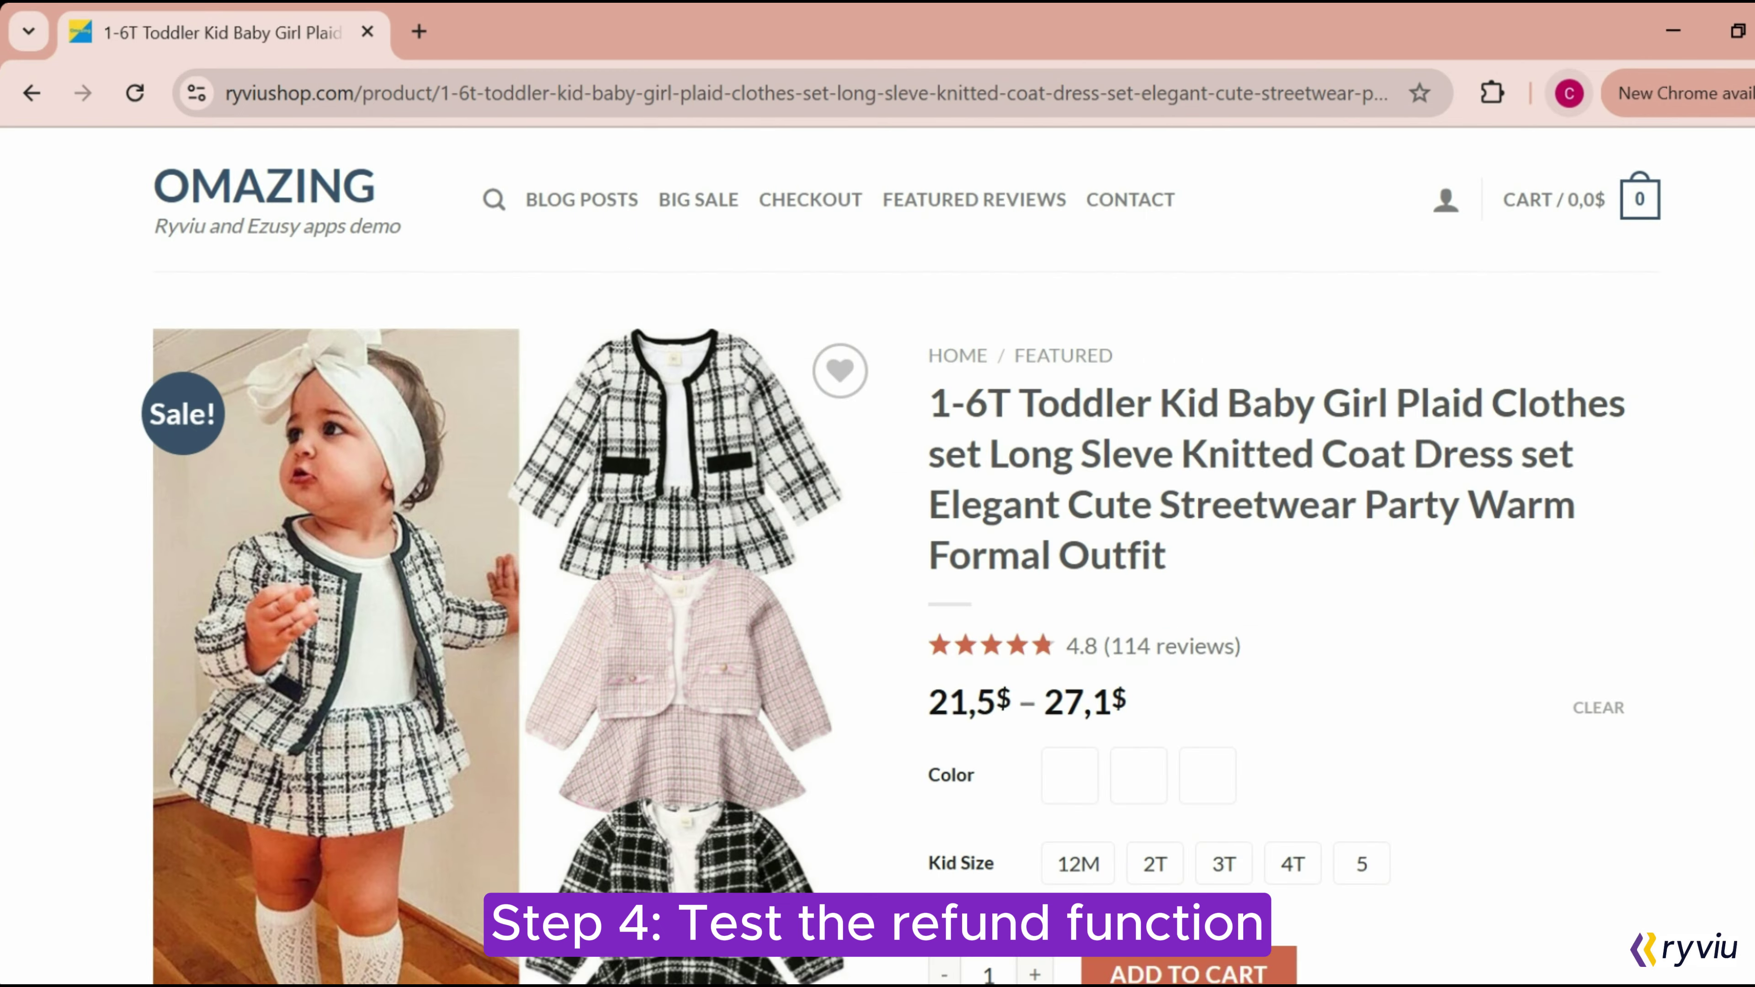
{"action": "scroll", "coordinate": [968, 692], "scroll_direction": "down", "scroll_amount": 2}
{"action": "left_click", "coordinate": [1068, 612]}
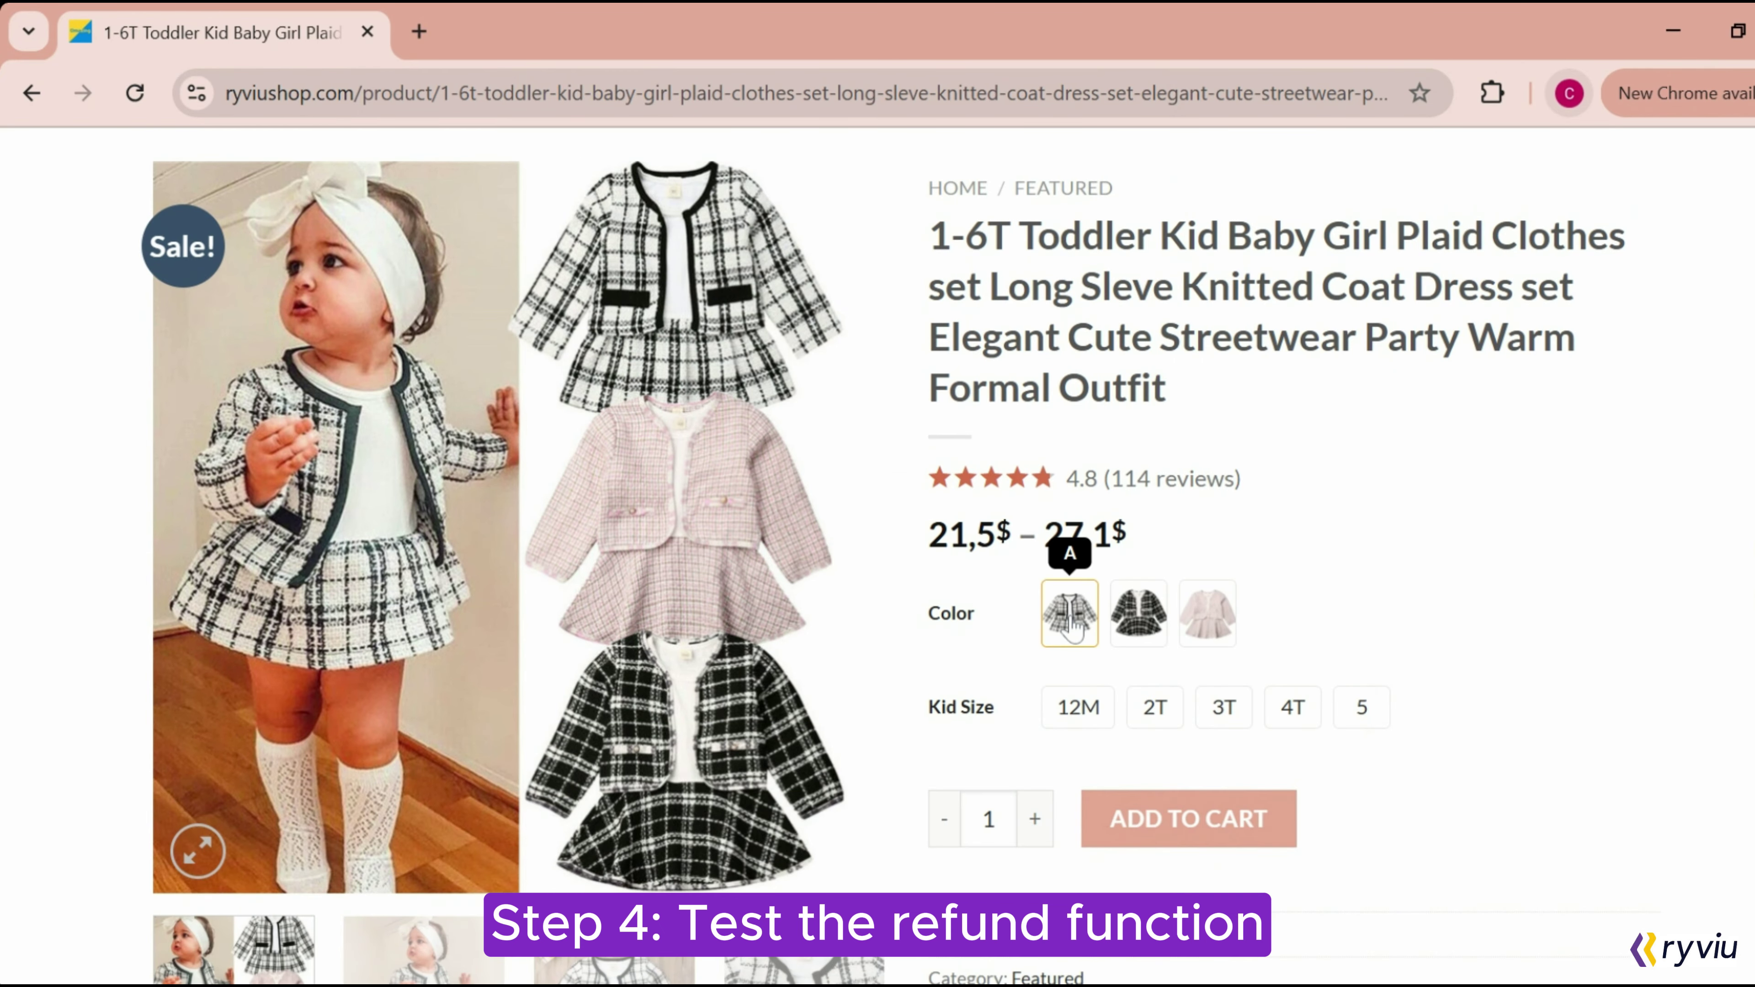
{"action": "left_click", "coordinate": [1154, 709]}
{"action": "scroll", "coordinate": [1003, 745], "scroll_direction": "down", "scroll_amount": 2}
{"action": "left_click", "coordinate": [1033, 746]}
{"action": "left_click", "coordinate": [1175, 750]}
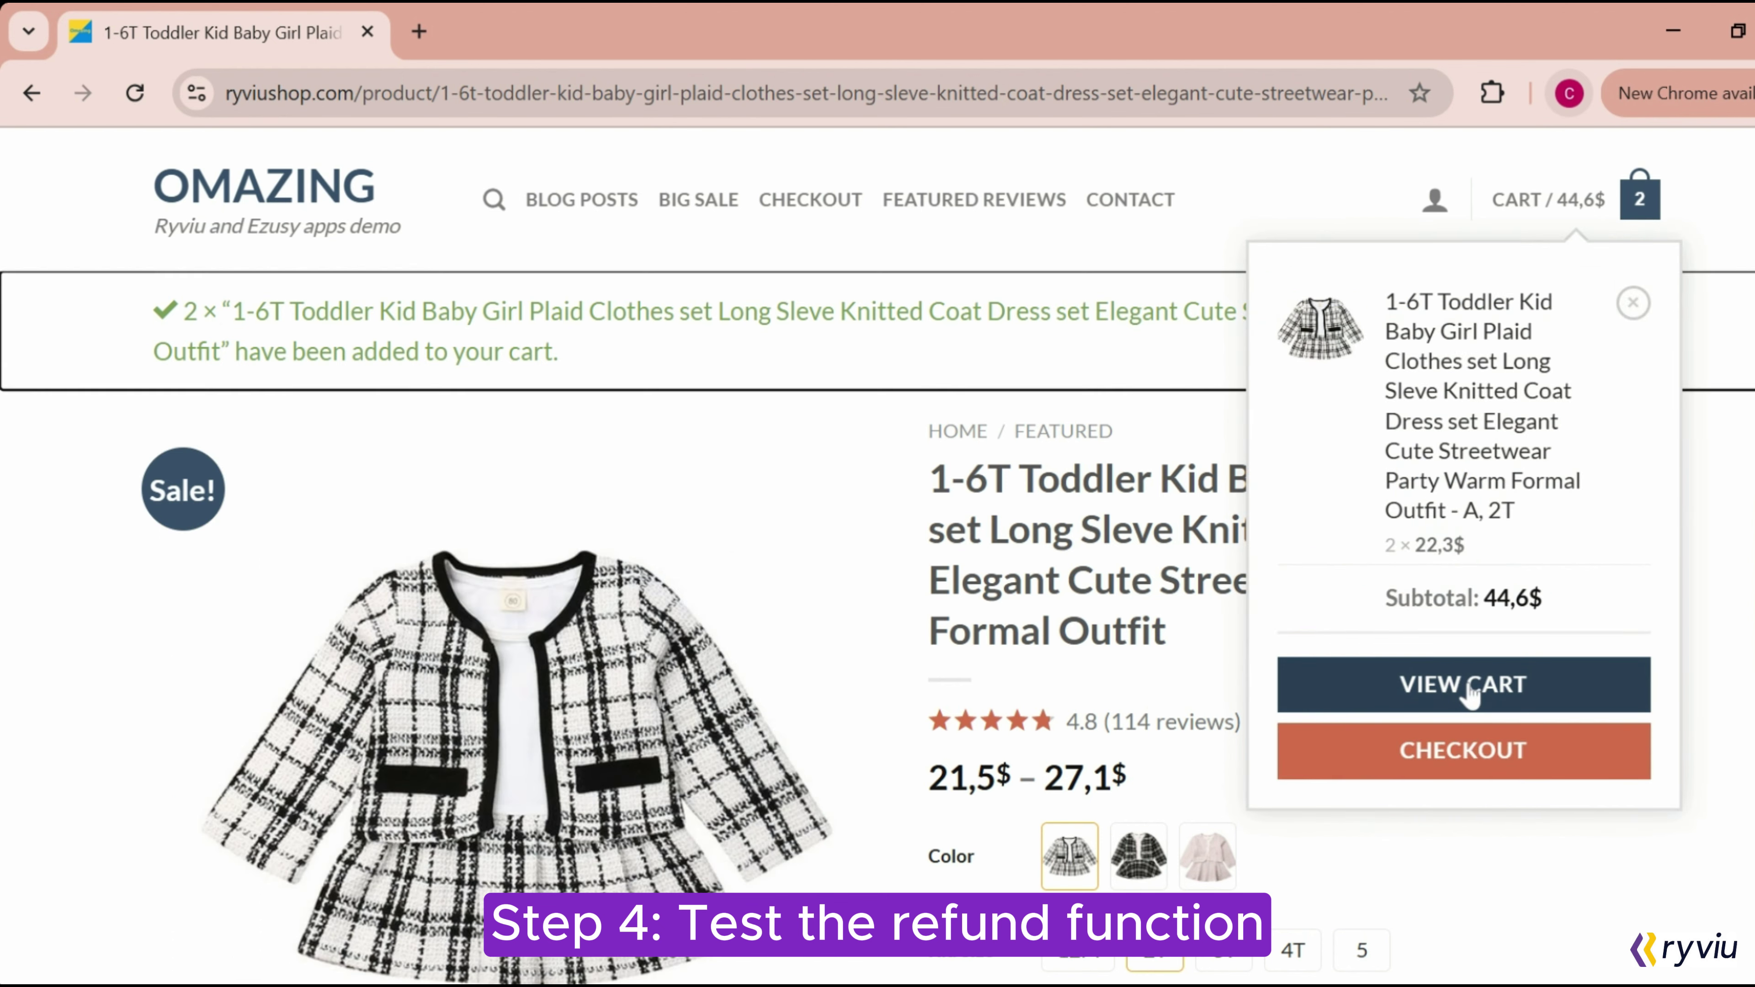
- View the cart, proceed to checkout and place the order with the prefilled billing details
{"action": "left_click", "coordinate": [1468, 687]}
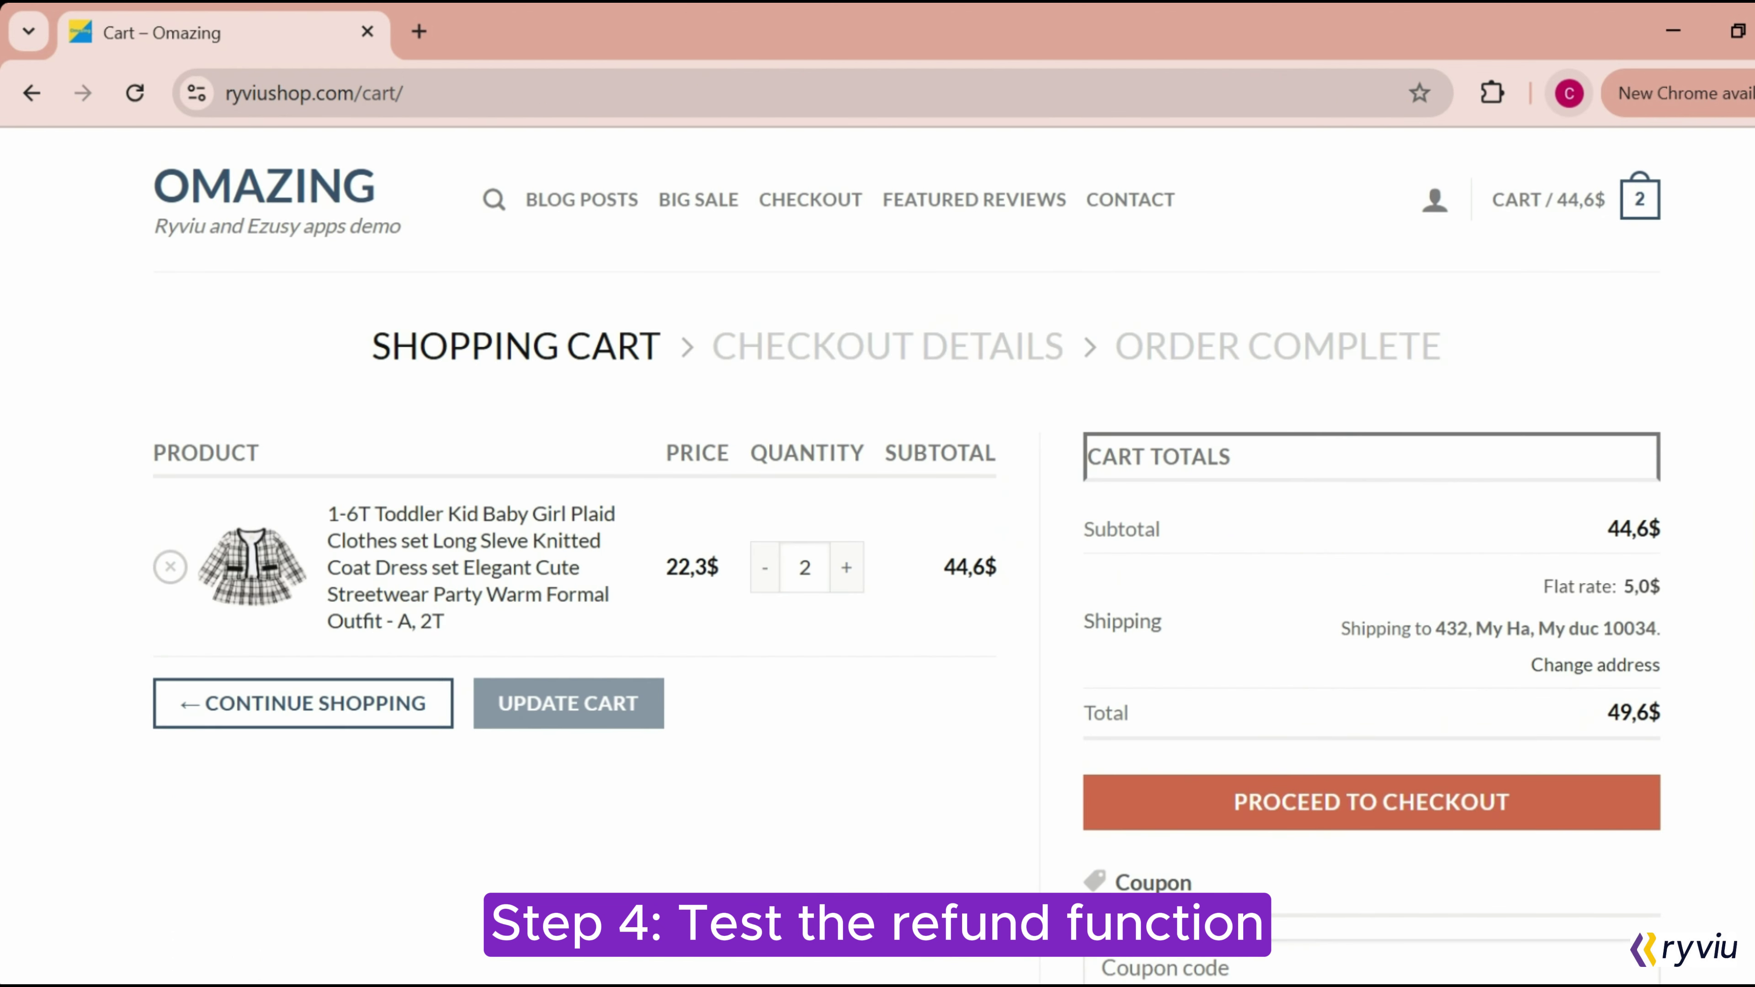
{"action": "left_click", "coordinate": [1147, 827]}
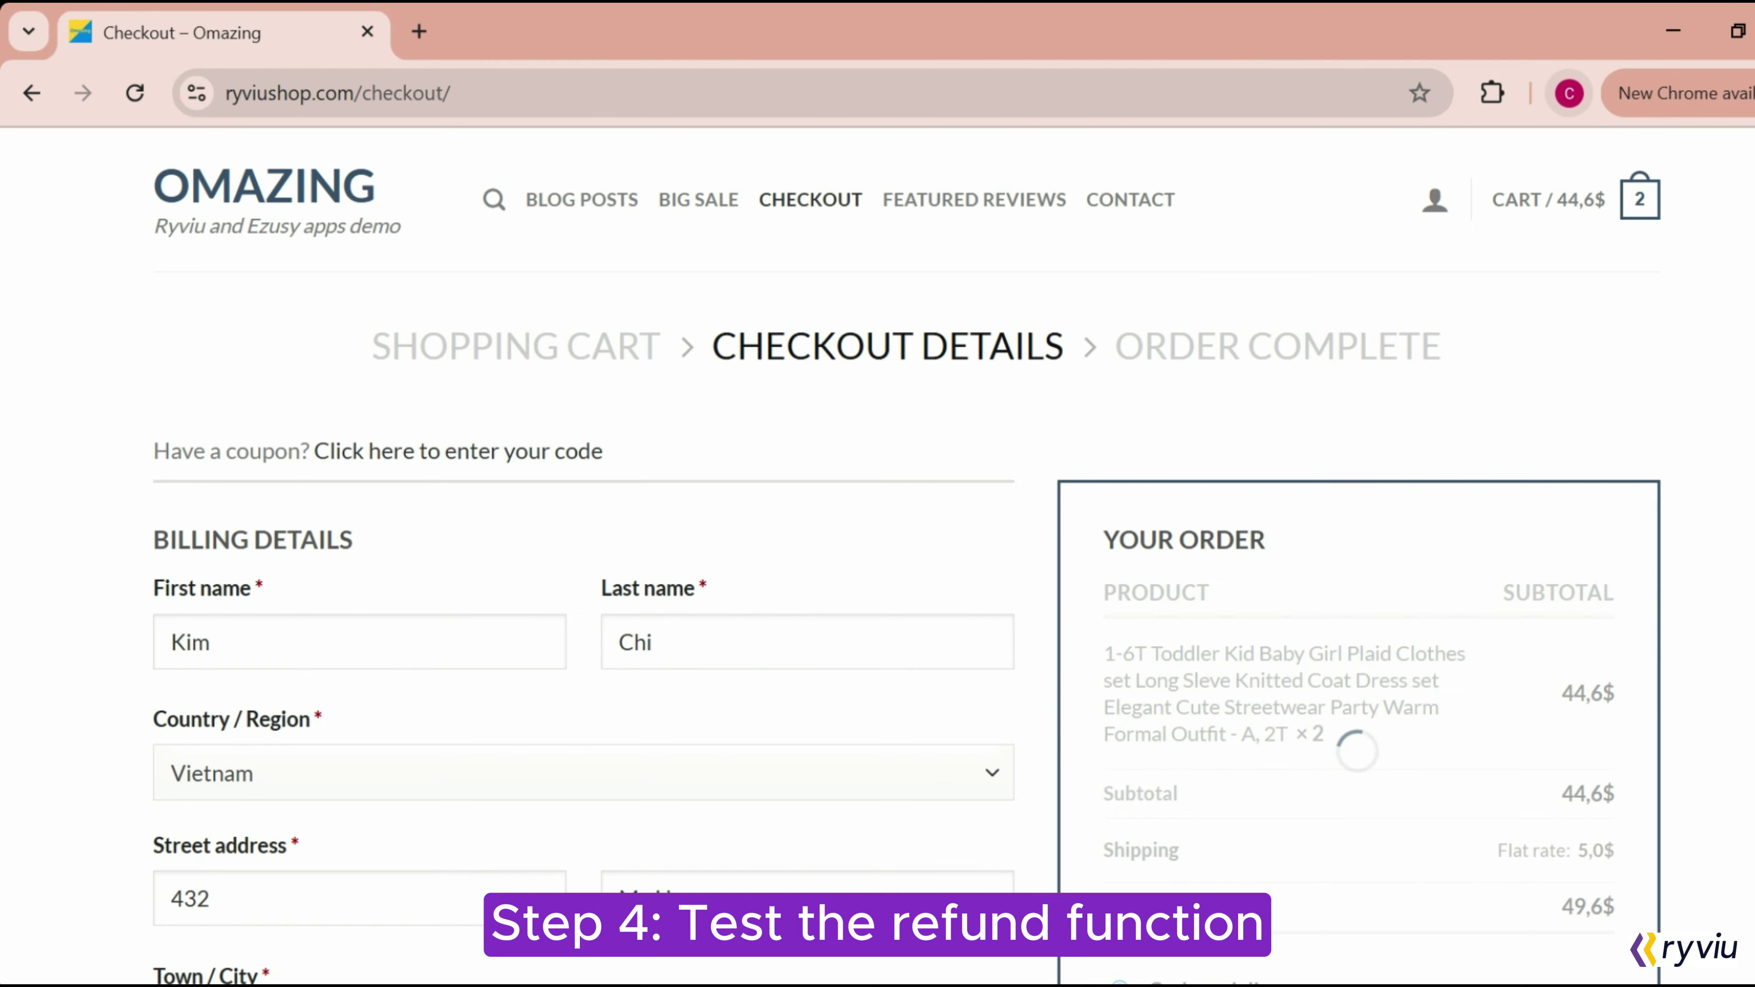
{"action": "scroll", "coordinate": [1151, 829], "scroll_direction": "down", "scroll_amount": 3}
{"action": "scroll", "coordinate": [1151, 829], "scroll_direction": "down", "scroll_amount": 4}
{"action": "left_click", "coordinate": [1206, 568]}
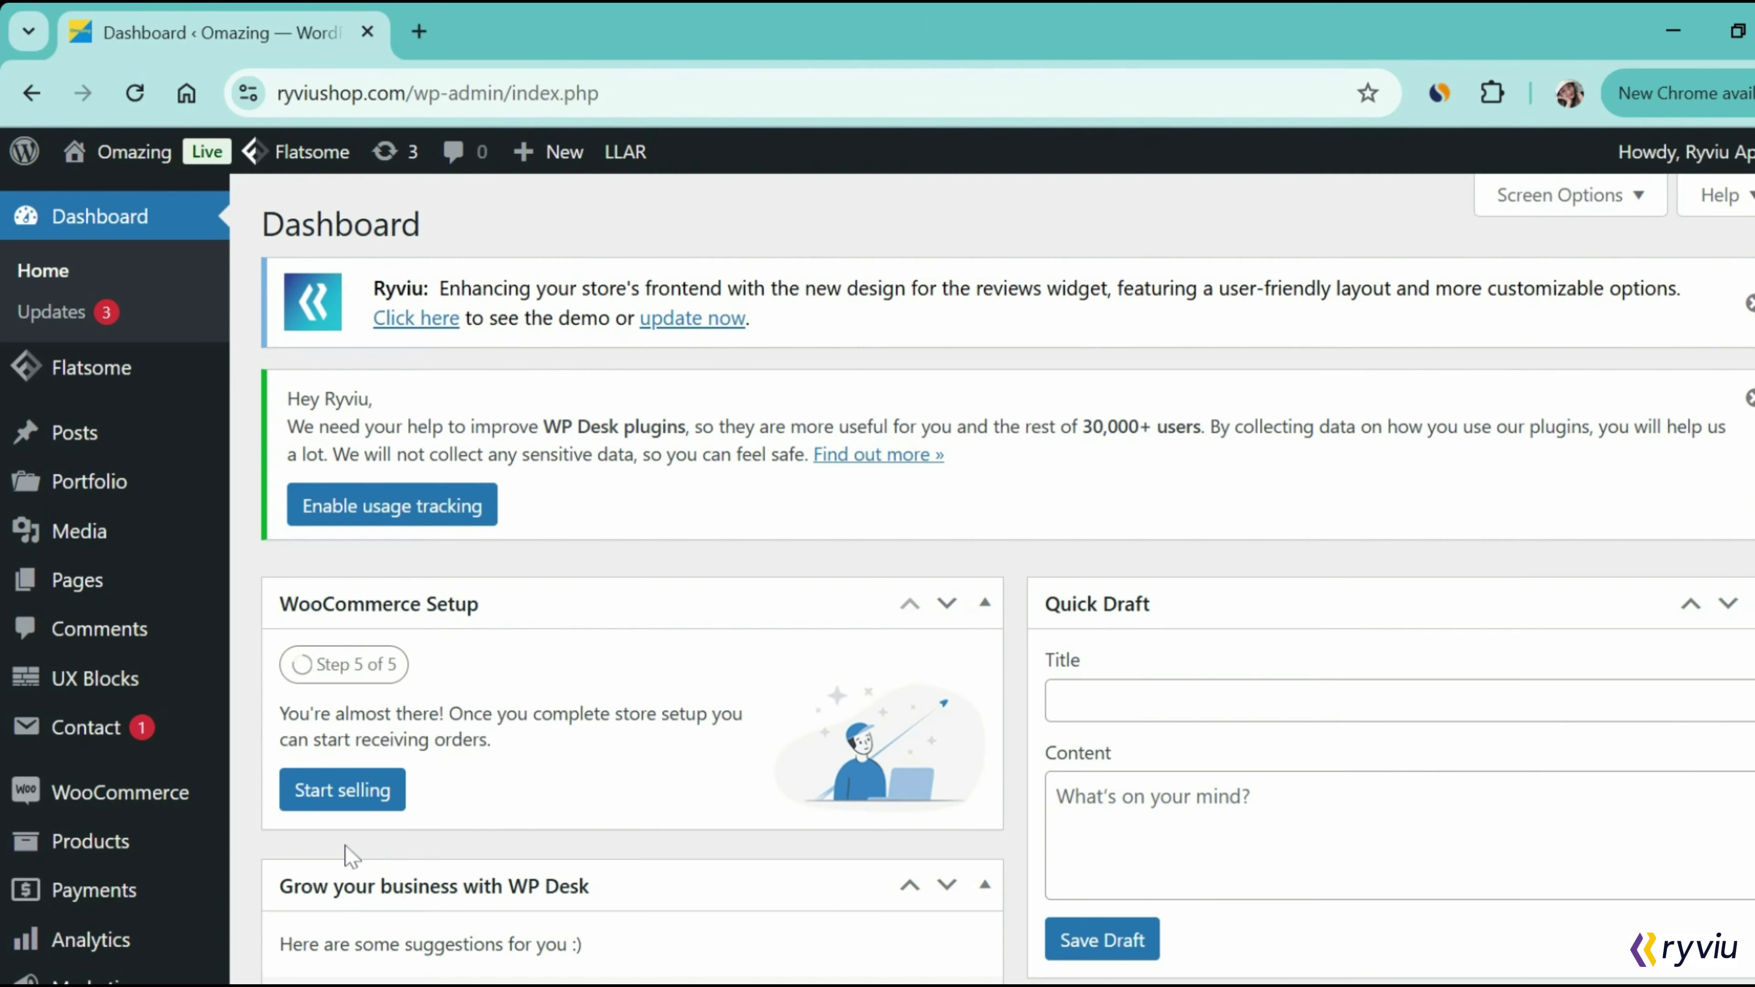
- In the store's admin dashboard, go to the WooCommerce orders and open the newest order, which has Processing status
{"action": "mouse_move", "coordinate": [183, 804]}
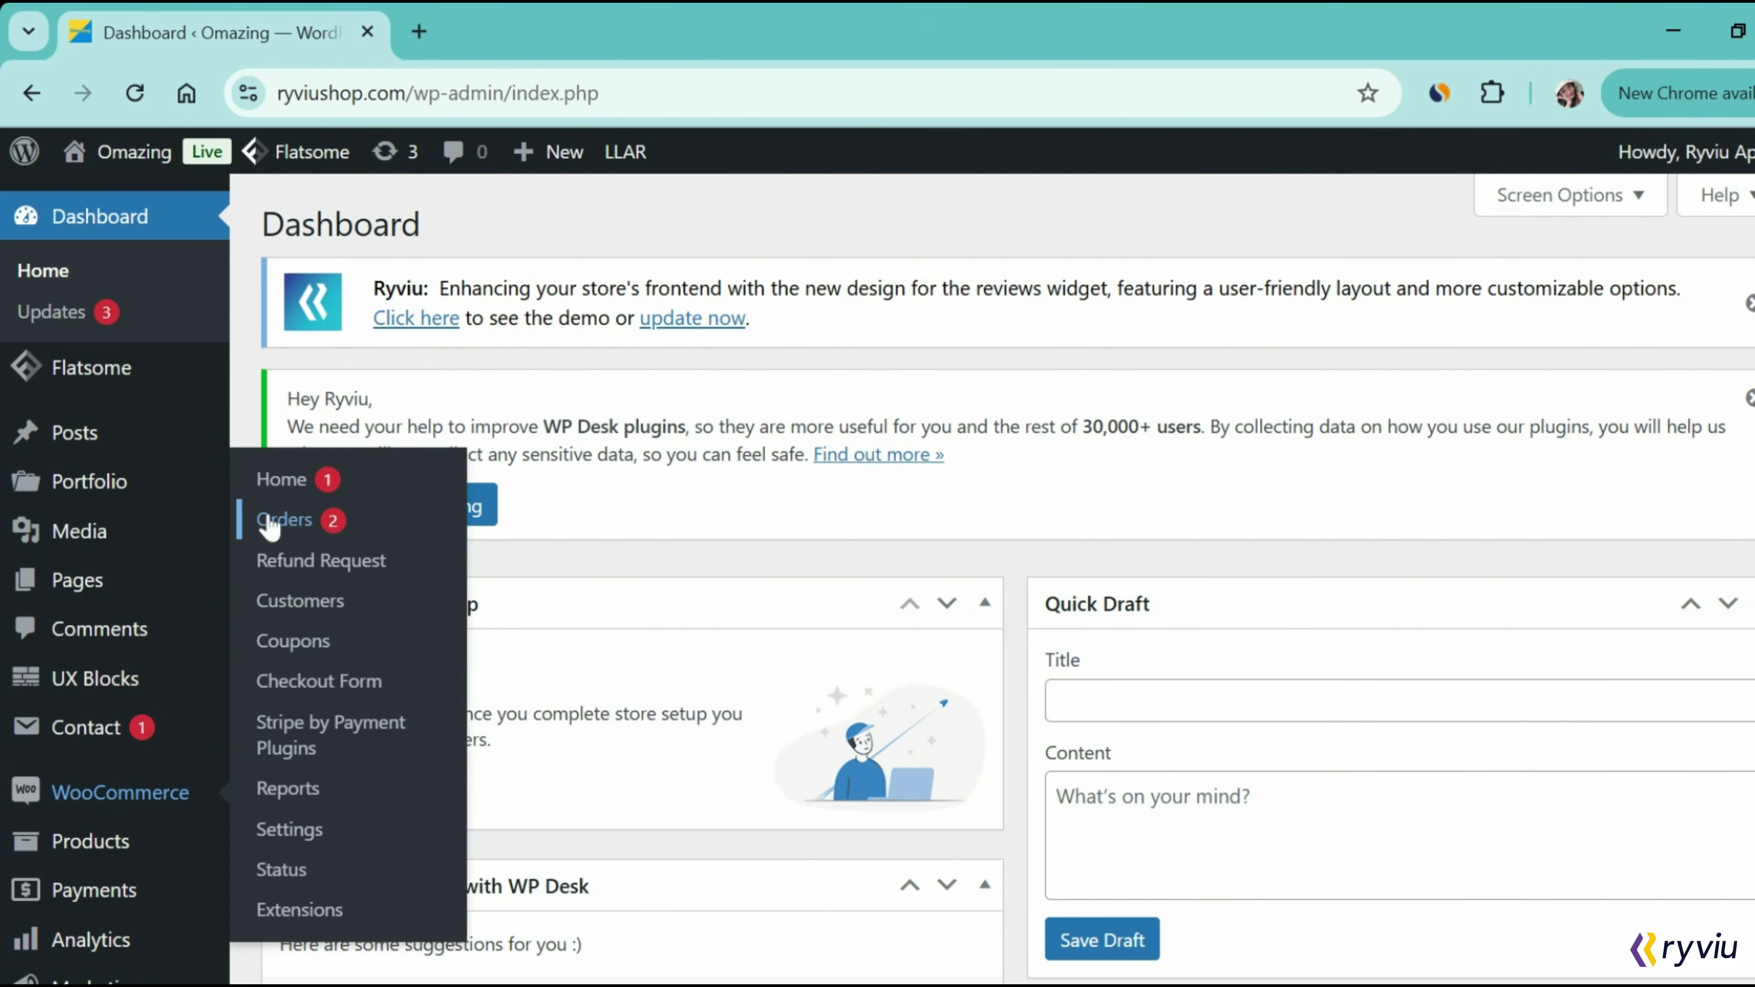
{"action": "left_click", "coordinate": [289, 534]}
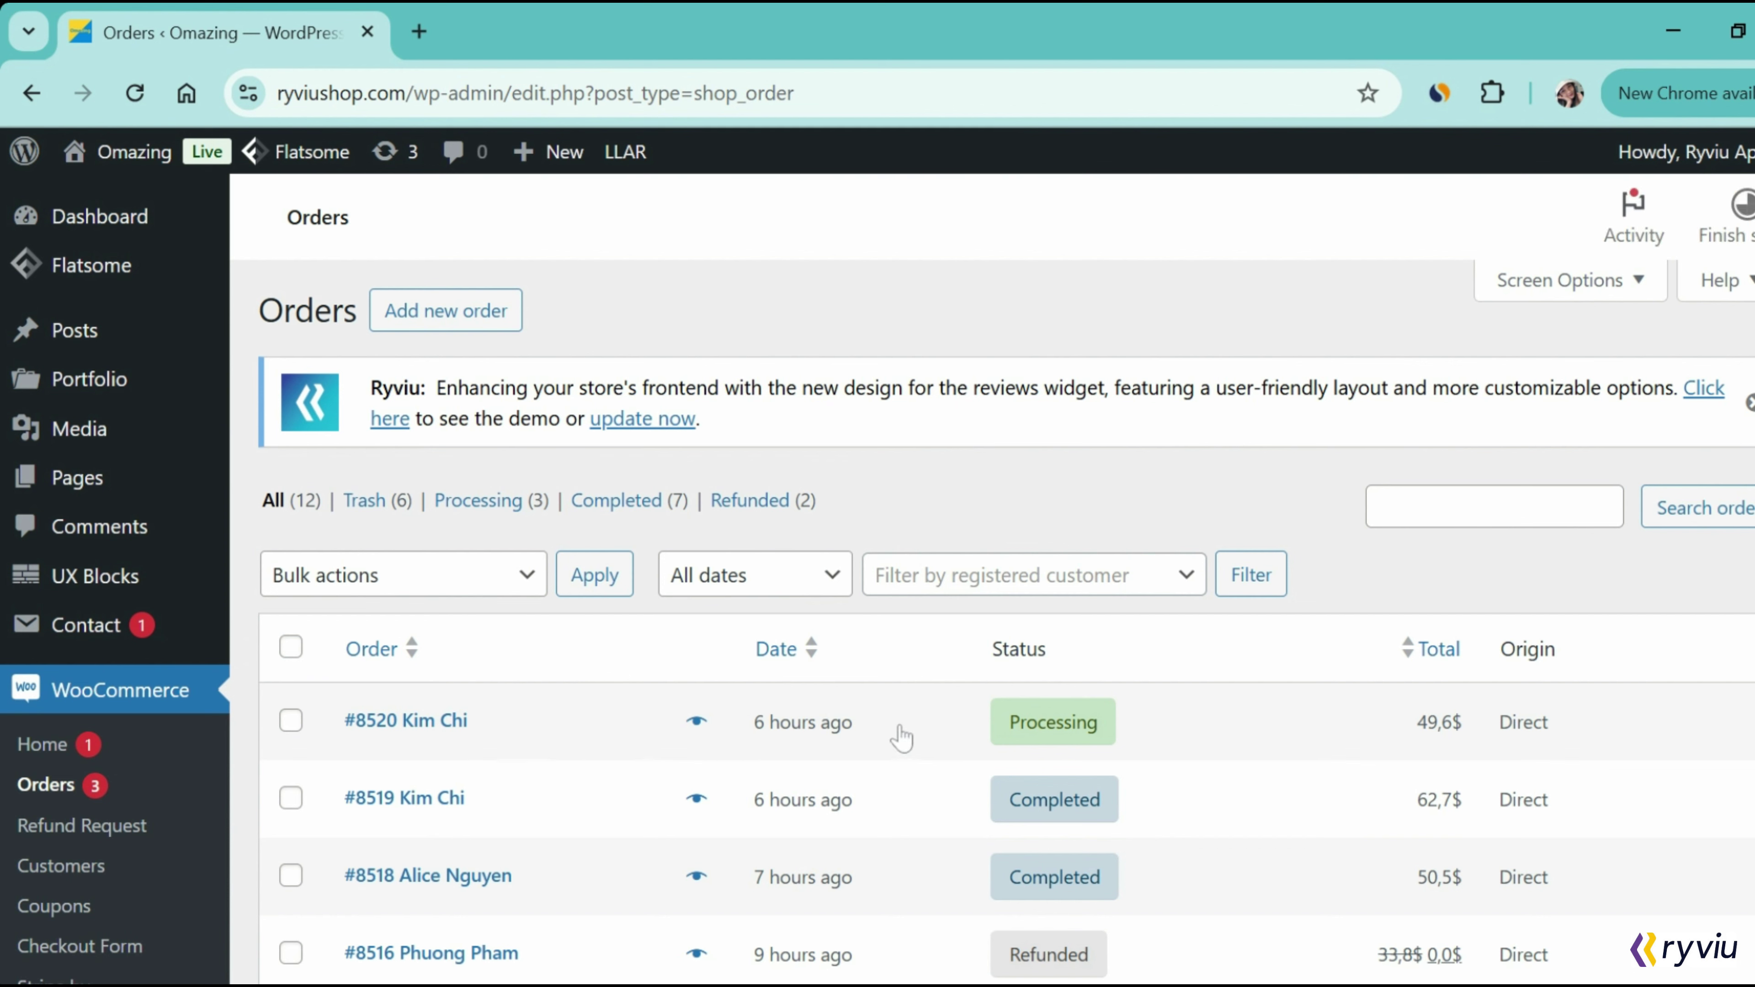
{"action": "mouse_move", "coordinate": [1035, 738]}
{"action": "left_click", "coordinate": [458, 734]}
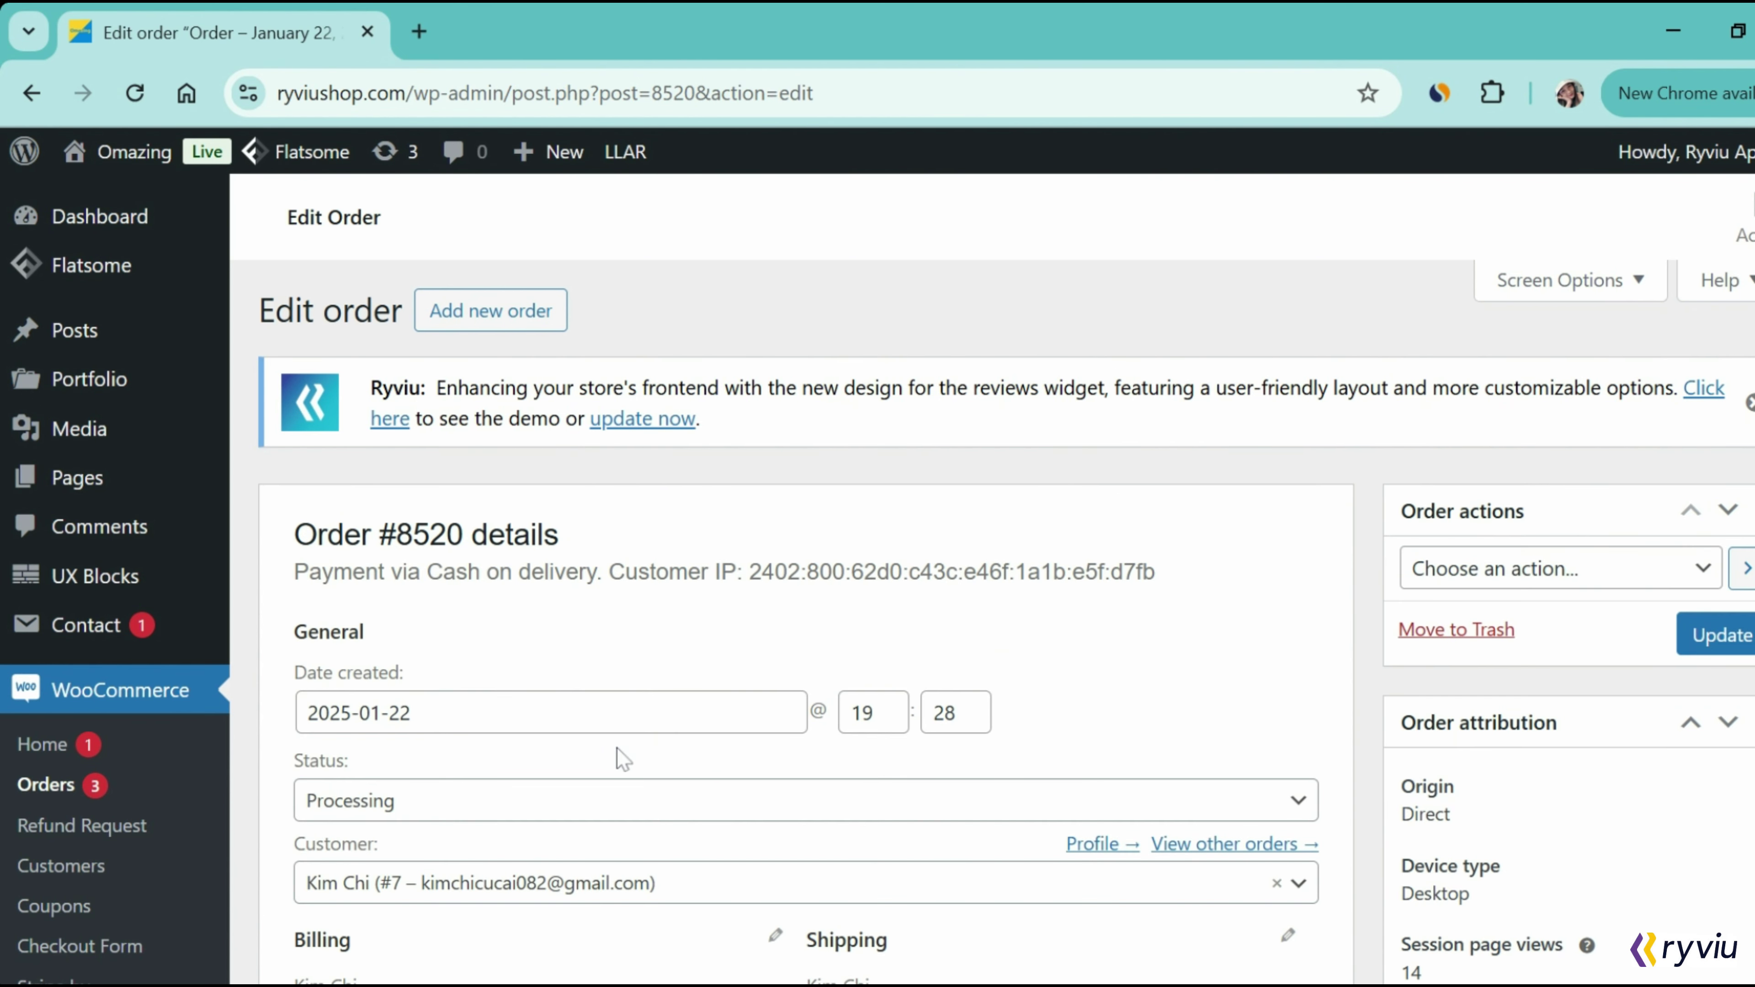
- Change the order's status to Completed and update the order
{"action": "scroll", "coordinate": [284, 822], "scroll_direction": "down", "scroll_amount": 1}
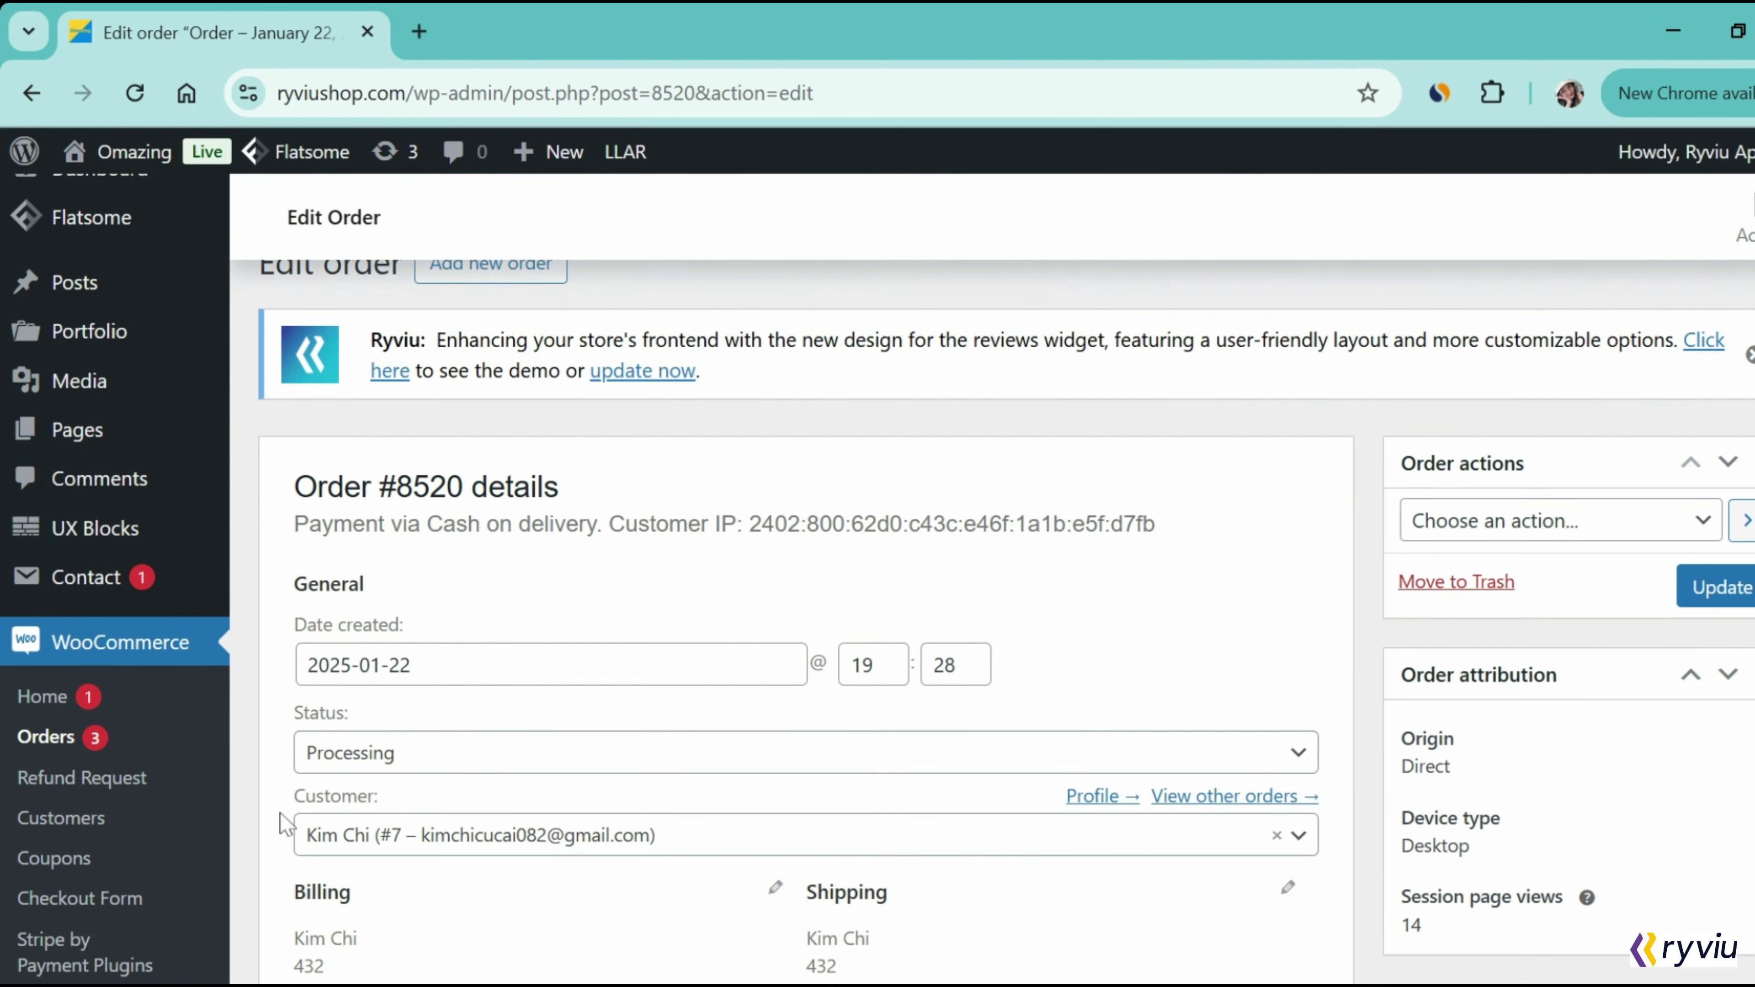
{"action": "scroll", "coordinate": [284, 823], "scroll_direction": "down", "scroll_amount": 2}
{"action": "scroll", "coordinate": [283, 822], "scroll_direction": "up", "scroll_amount": 3}
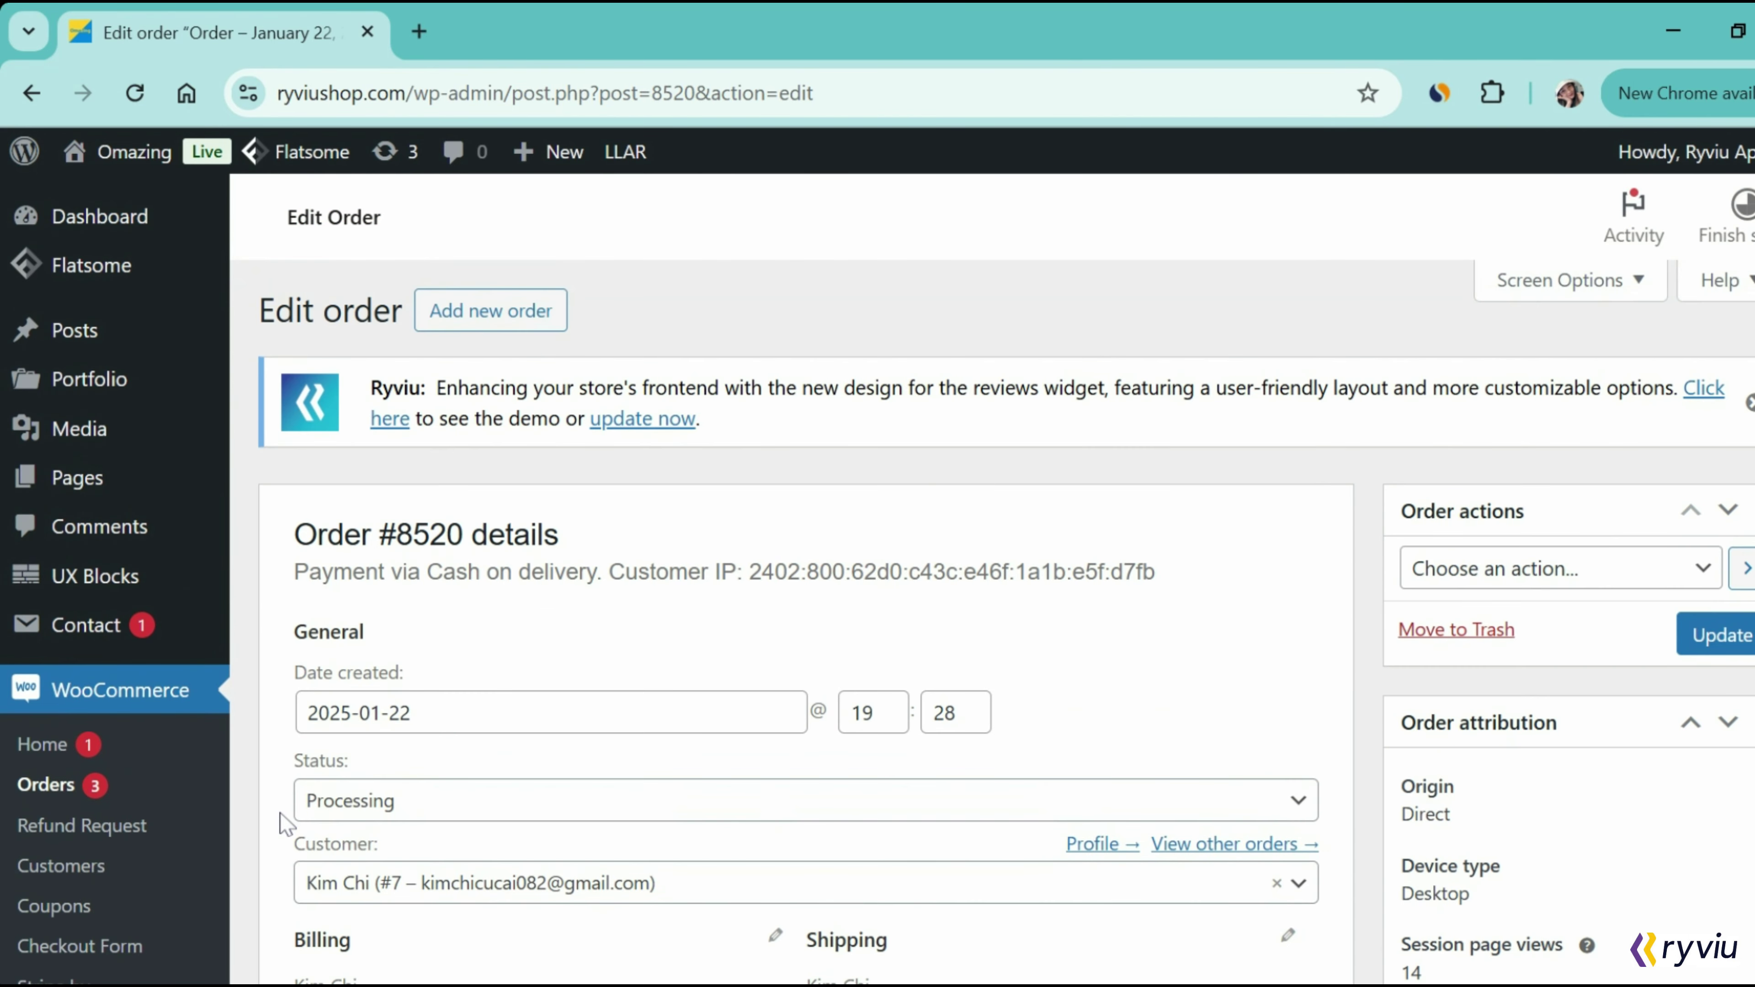
{"action": "left_click", "coordinate": [1297, 805]}
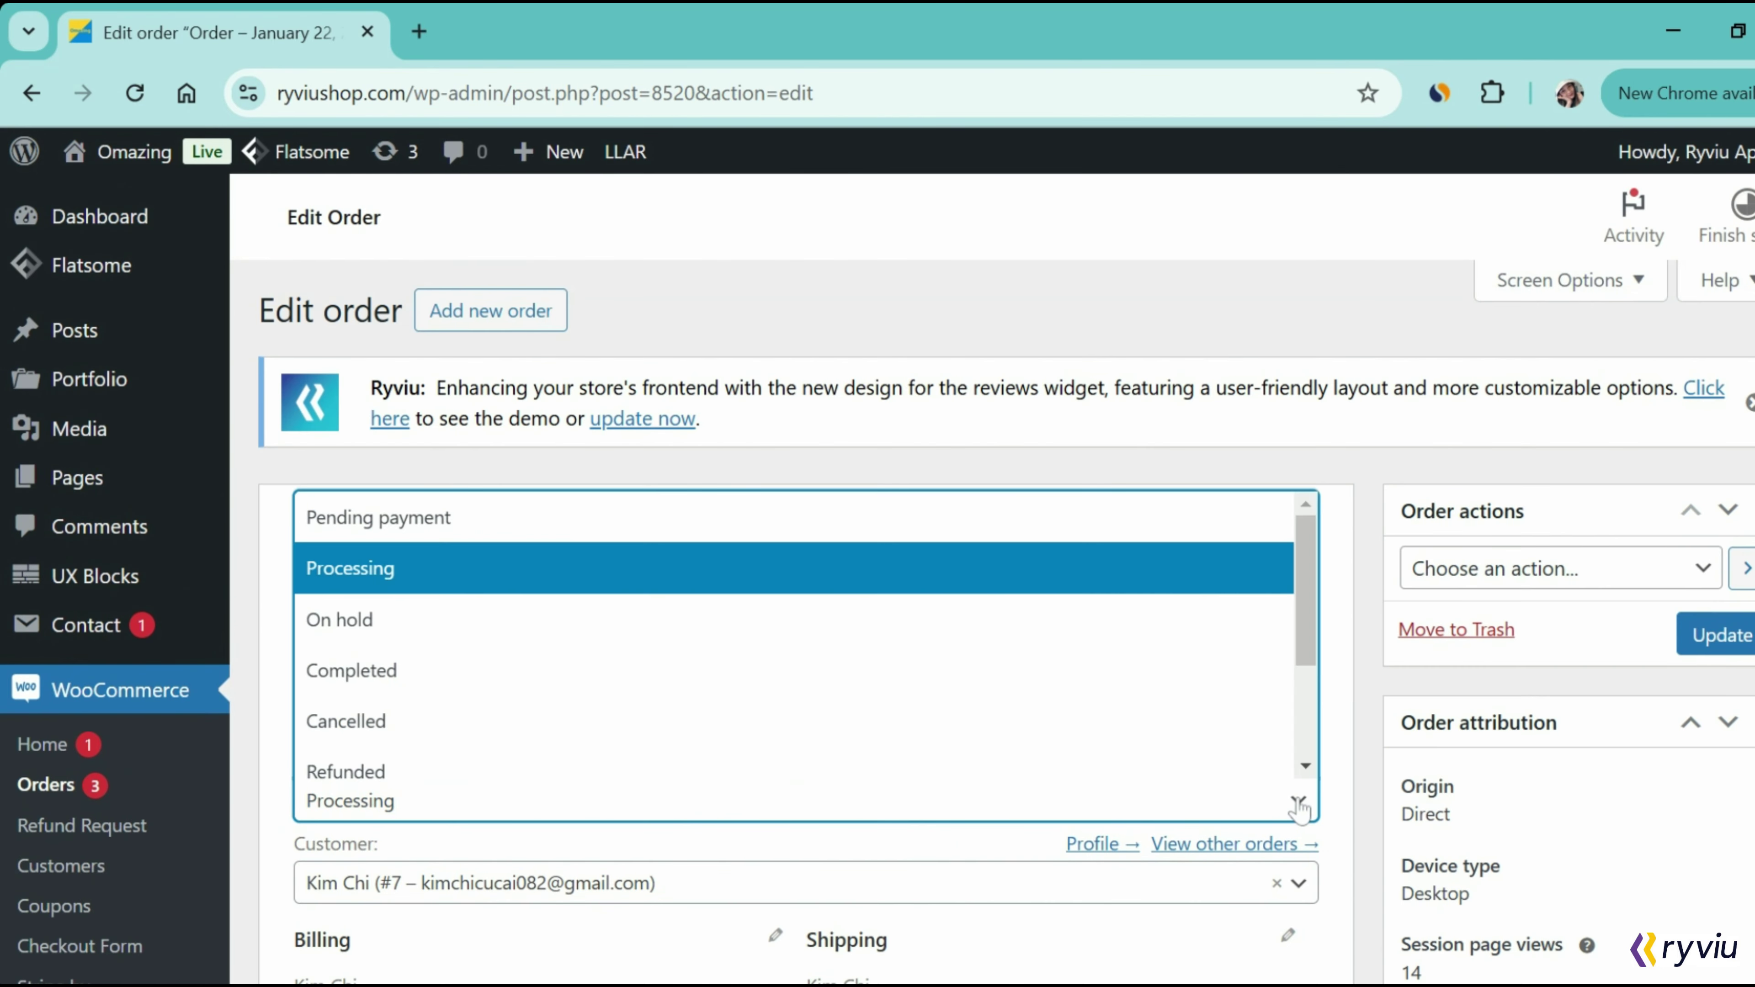
{"action": "left_click", "coordinate": [990, 687]}
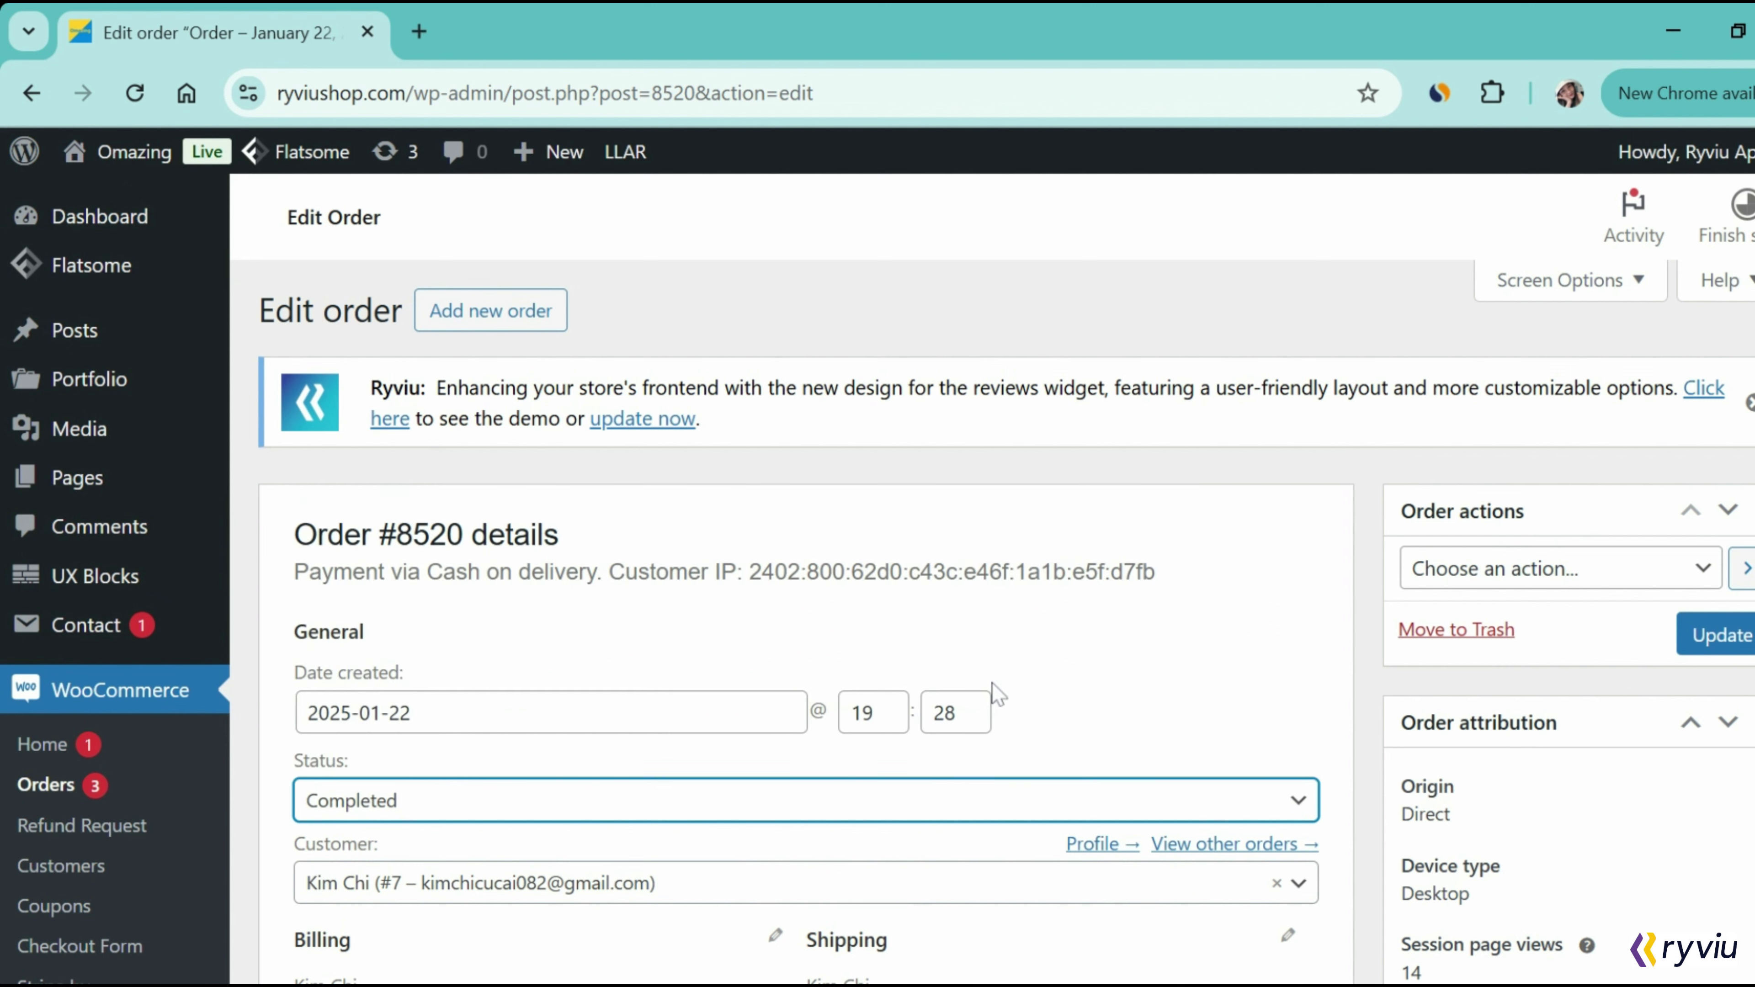
{"action": "left_click", "coordinate": [1706, 653]}
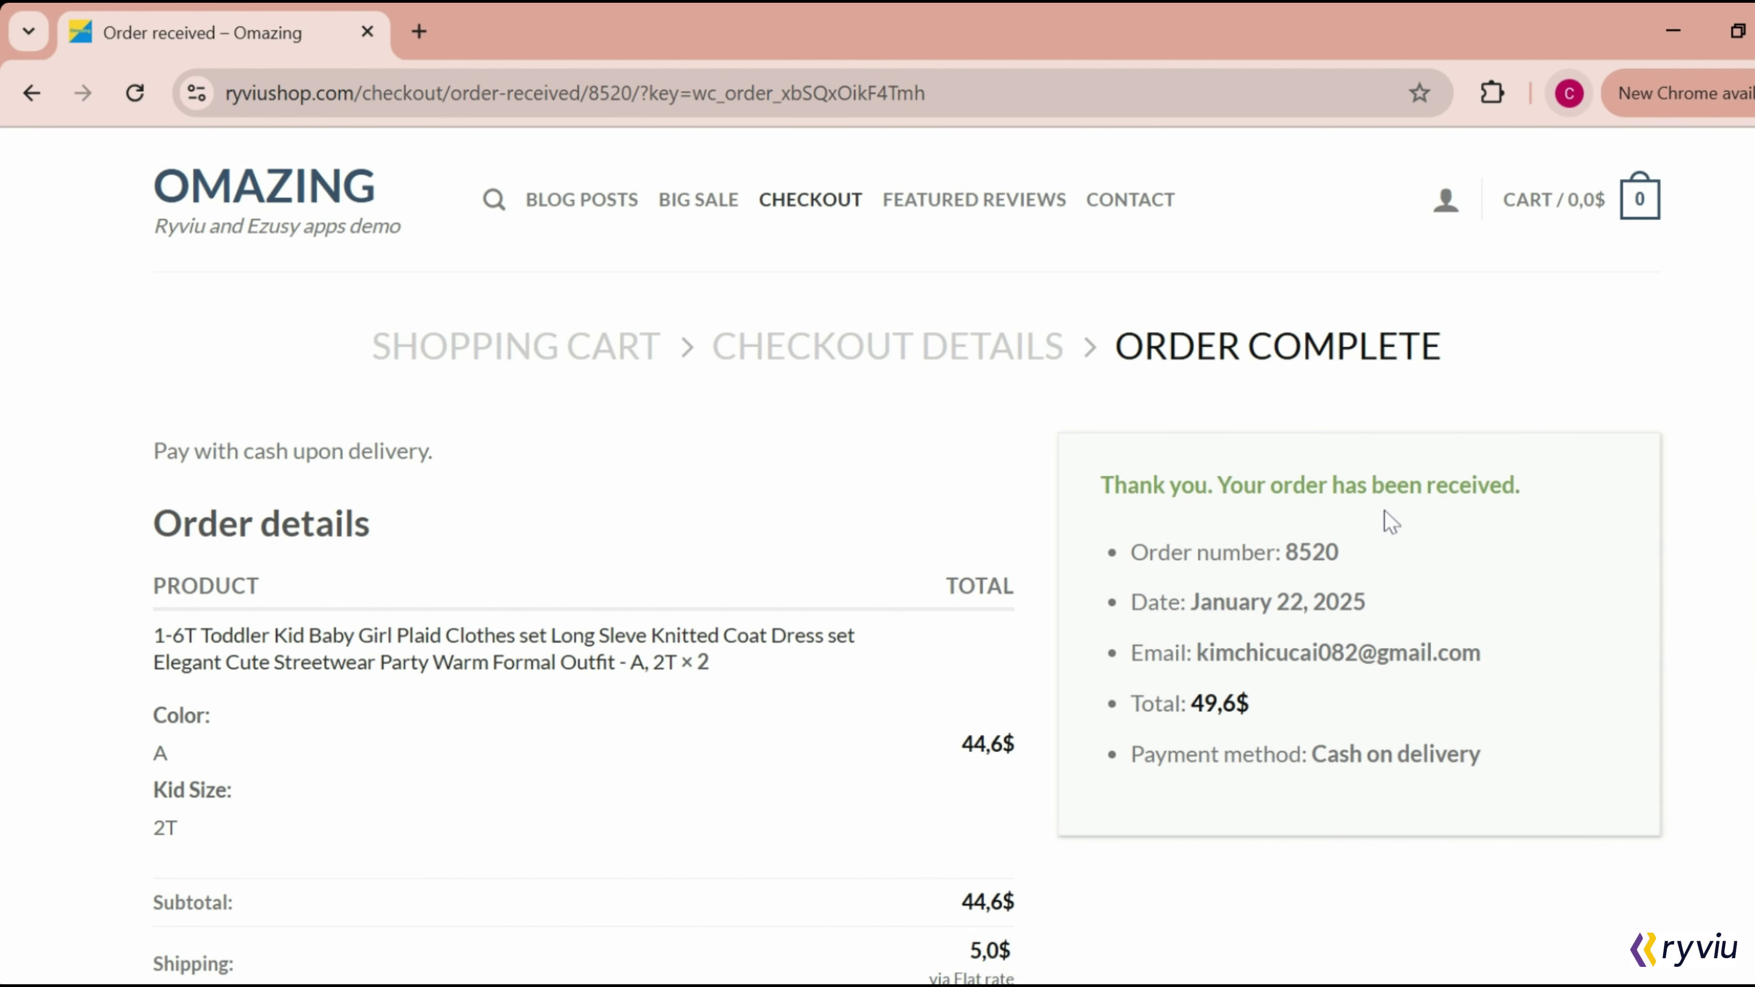
- On the storefront, open the account's recent orders and start a refund for the newest order
{"action": "mouse_move", "coordinate": [1441, 197]}
{"action": "left_click", "coordinate": [1436, 299]}
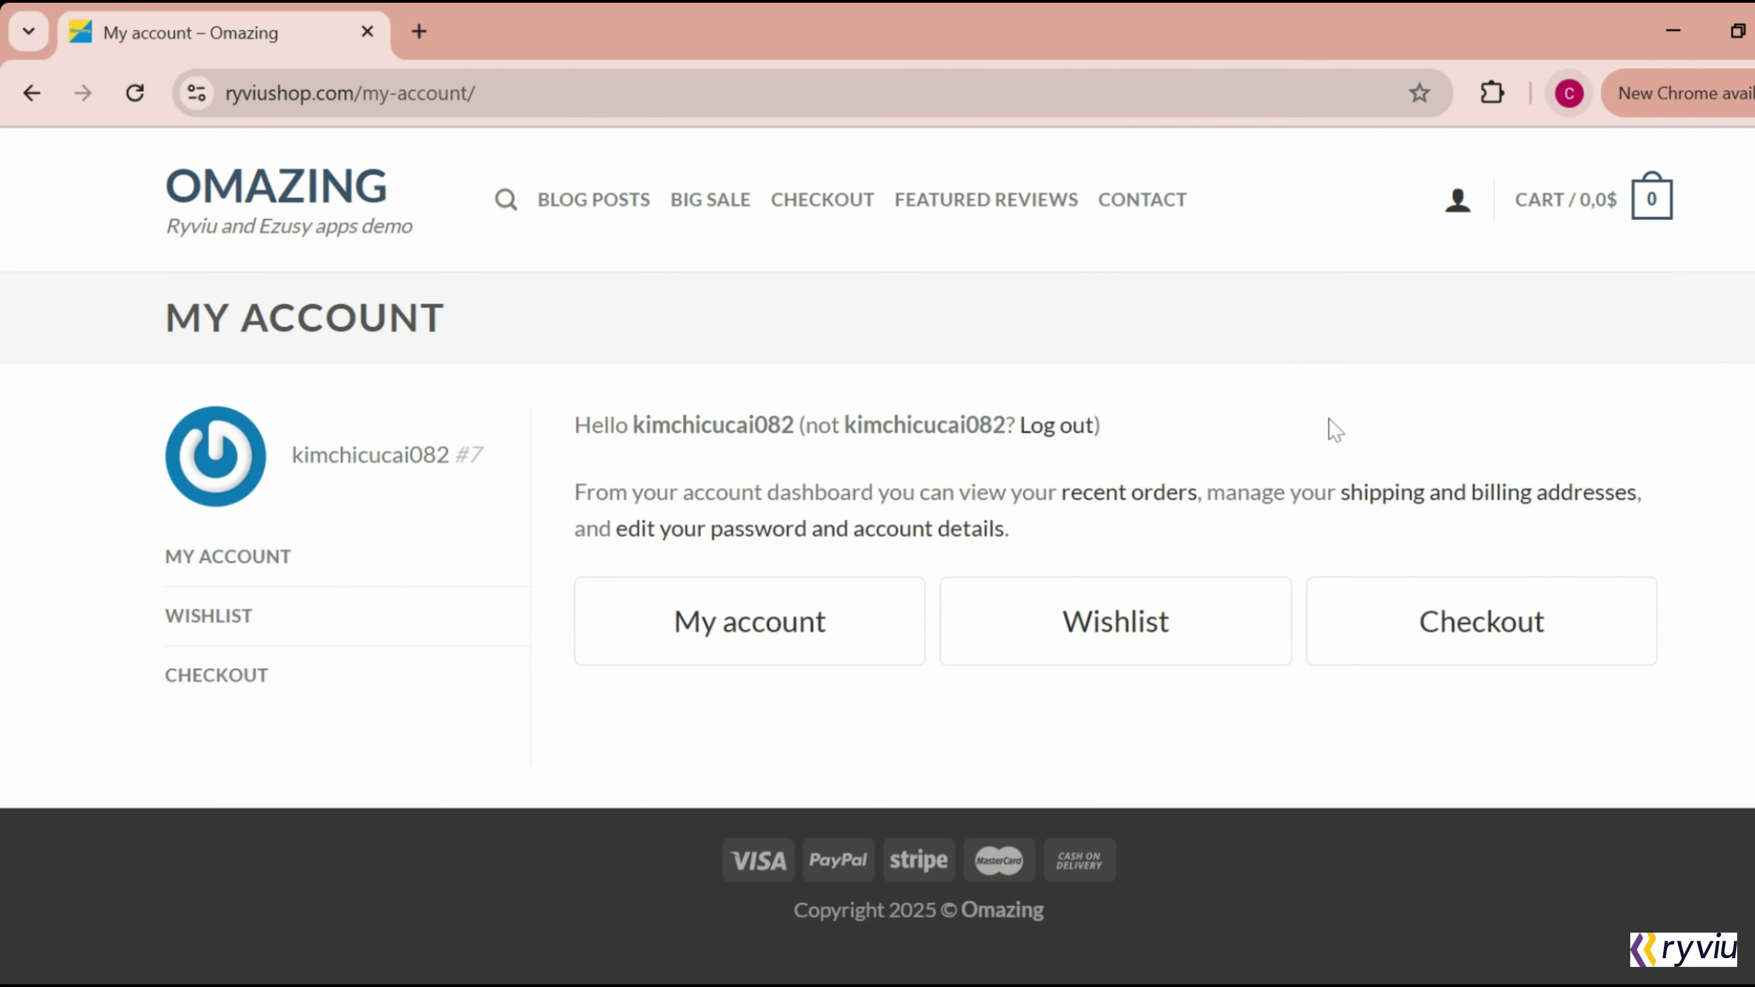
{"action": "left_click", "coordinate": [1175, 493]}
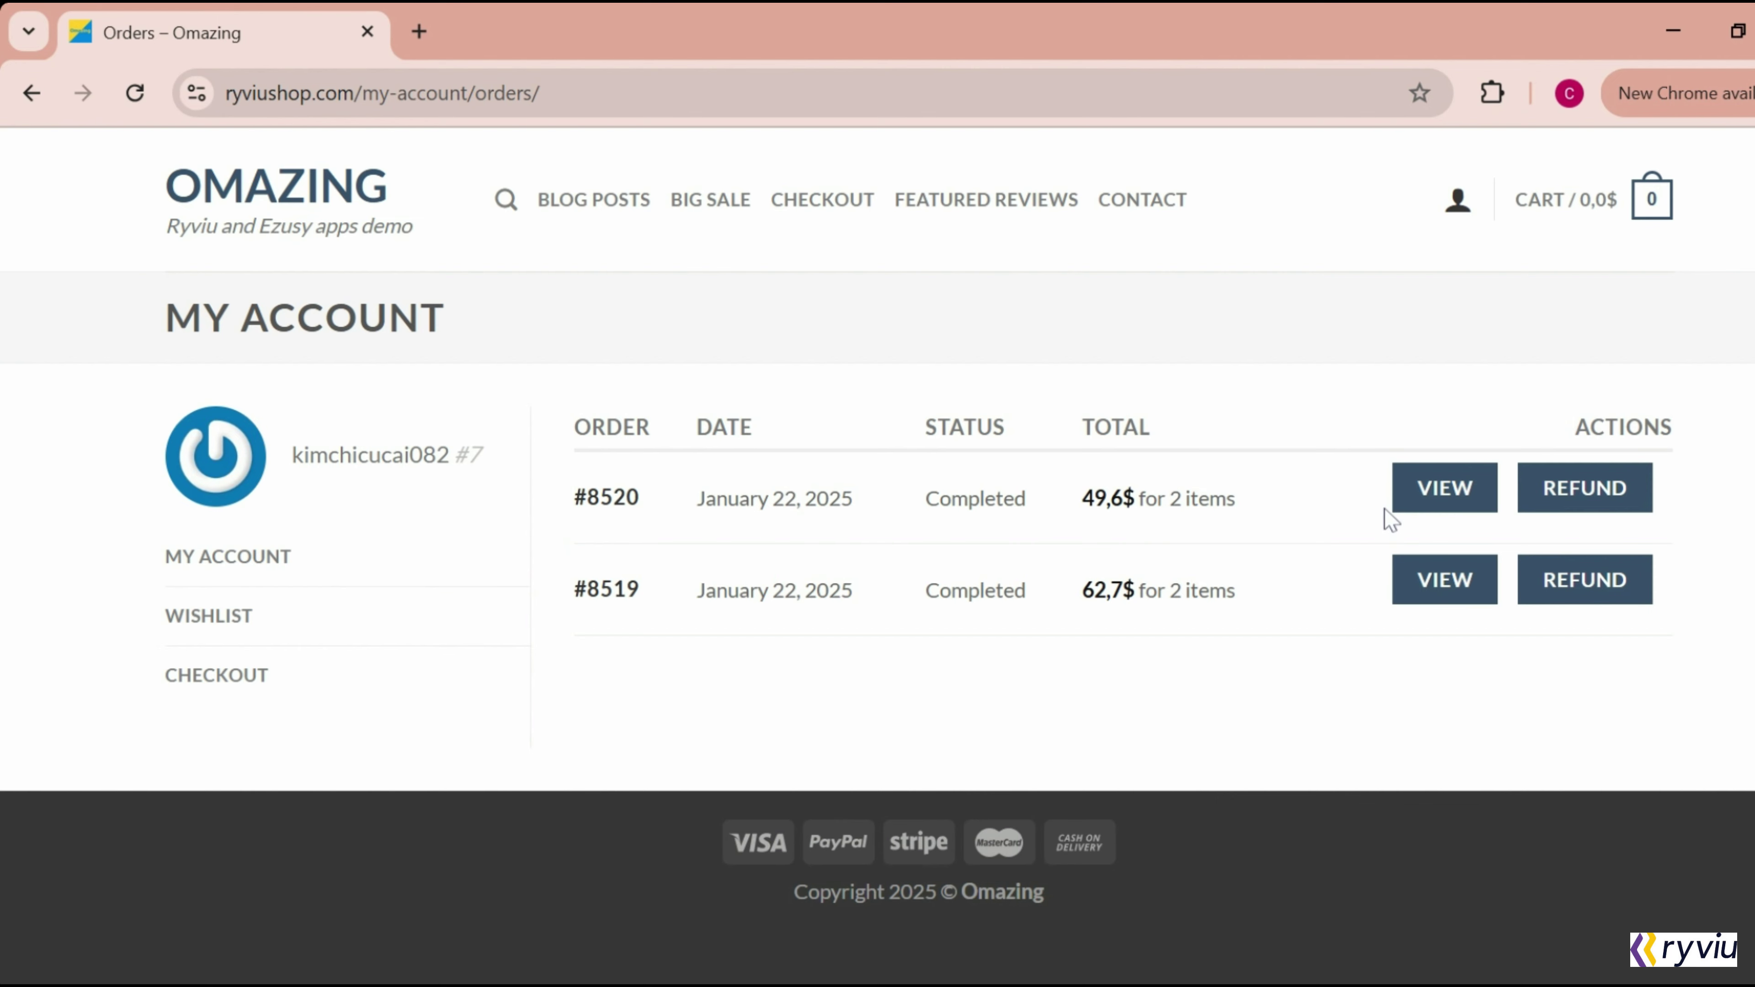
{"action": "left_click", "coordinate": [1547, 509]}
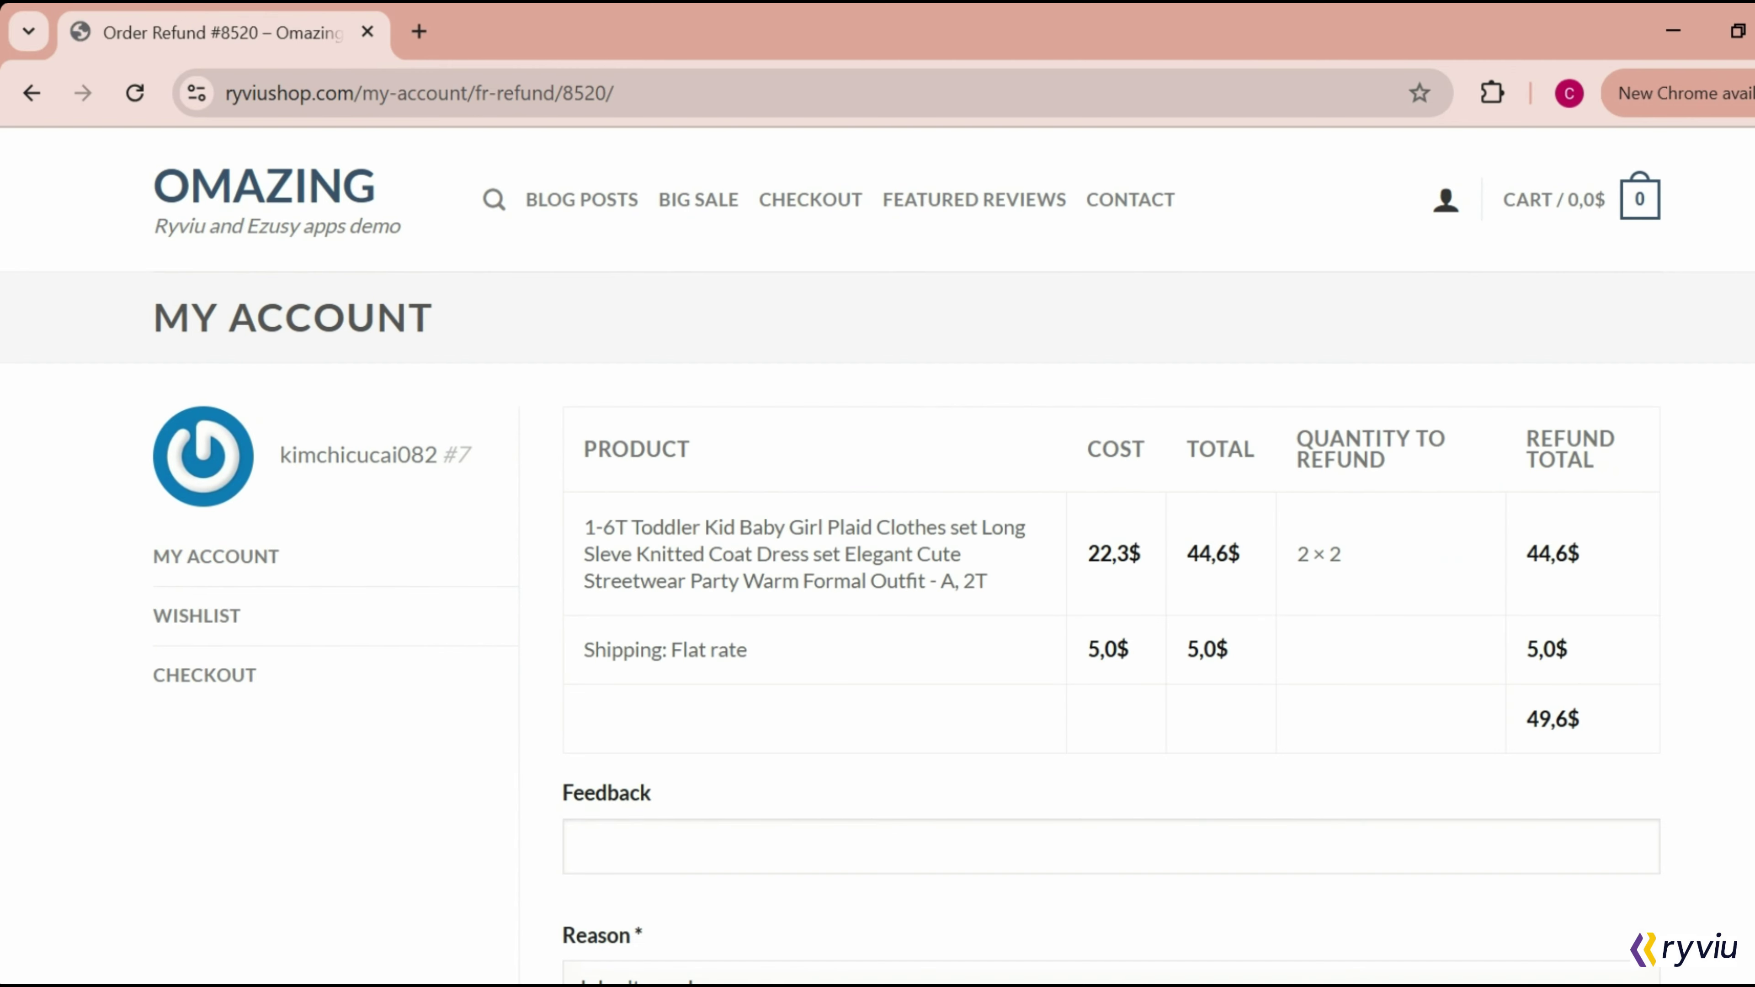
- Fill in the refund form with the feedback "the product is too small." and the reason "Too small.", and send the request
{"action": "scroll", "coordinate": [857, 752], "scroll_direction": "down", "scroll_amount": 1}
{"action": "left_click", "coordinate": [857, 753]}
{"action": "type", "text": "the product i"}
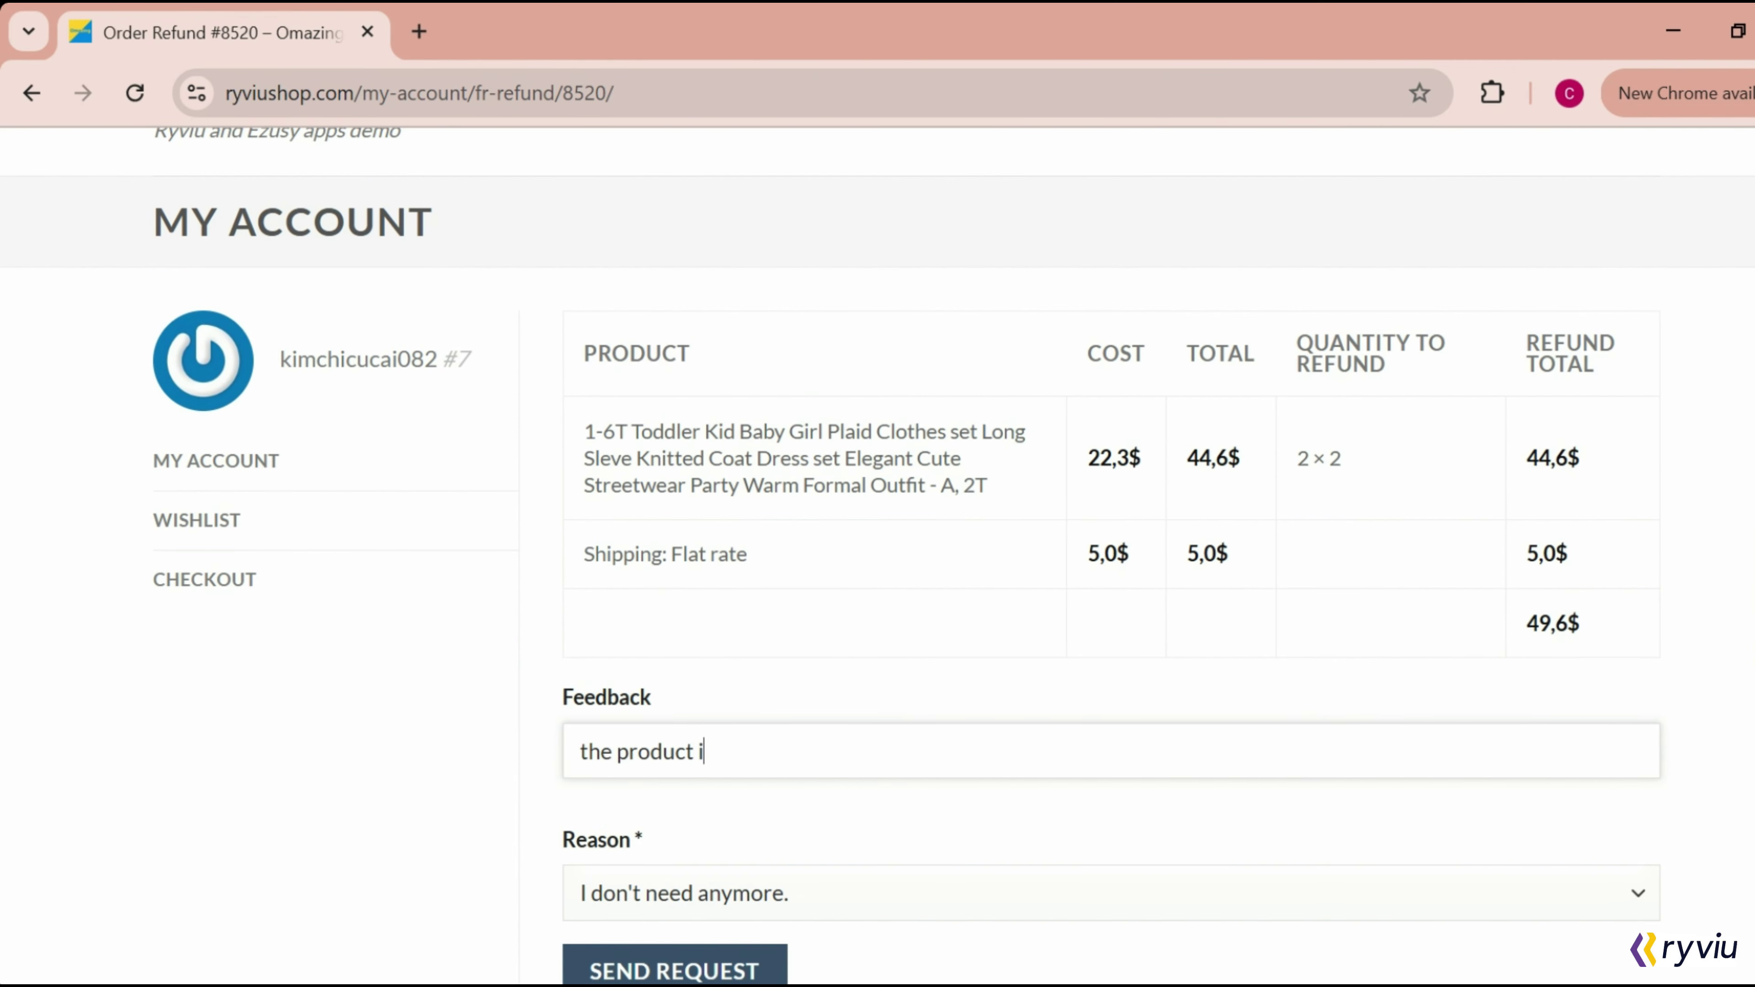
{"action": "type", "text": "s too small."}
{"action": "scroll", "coordinate": [854, 753], "scroll_direction": "down", "scroll_amount": 3}
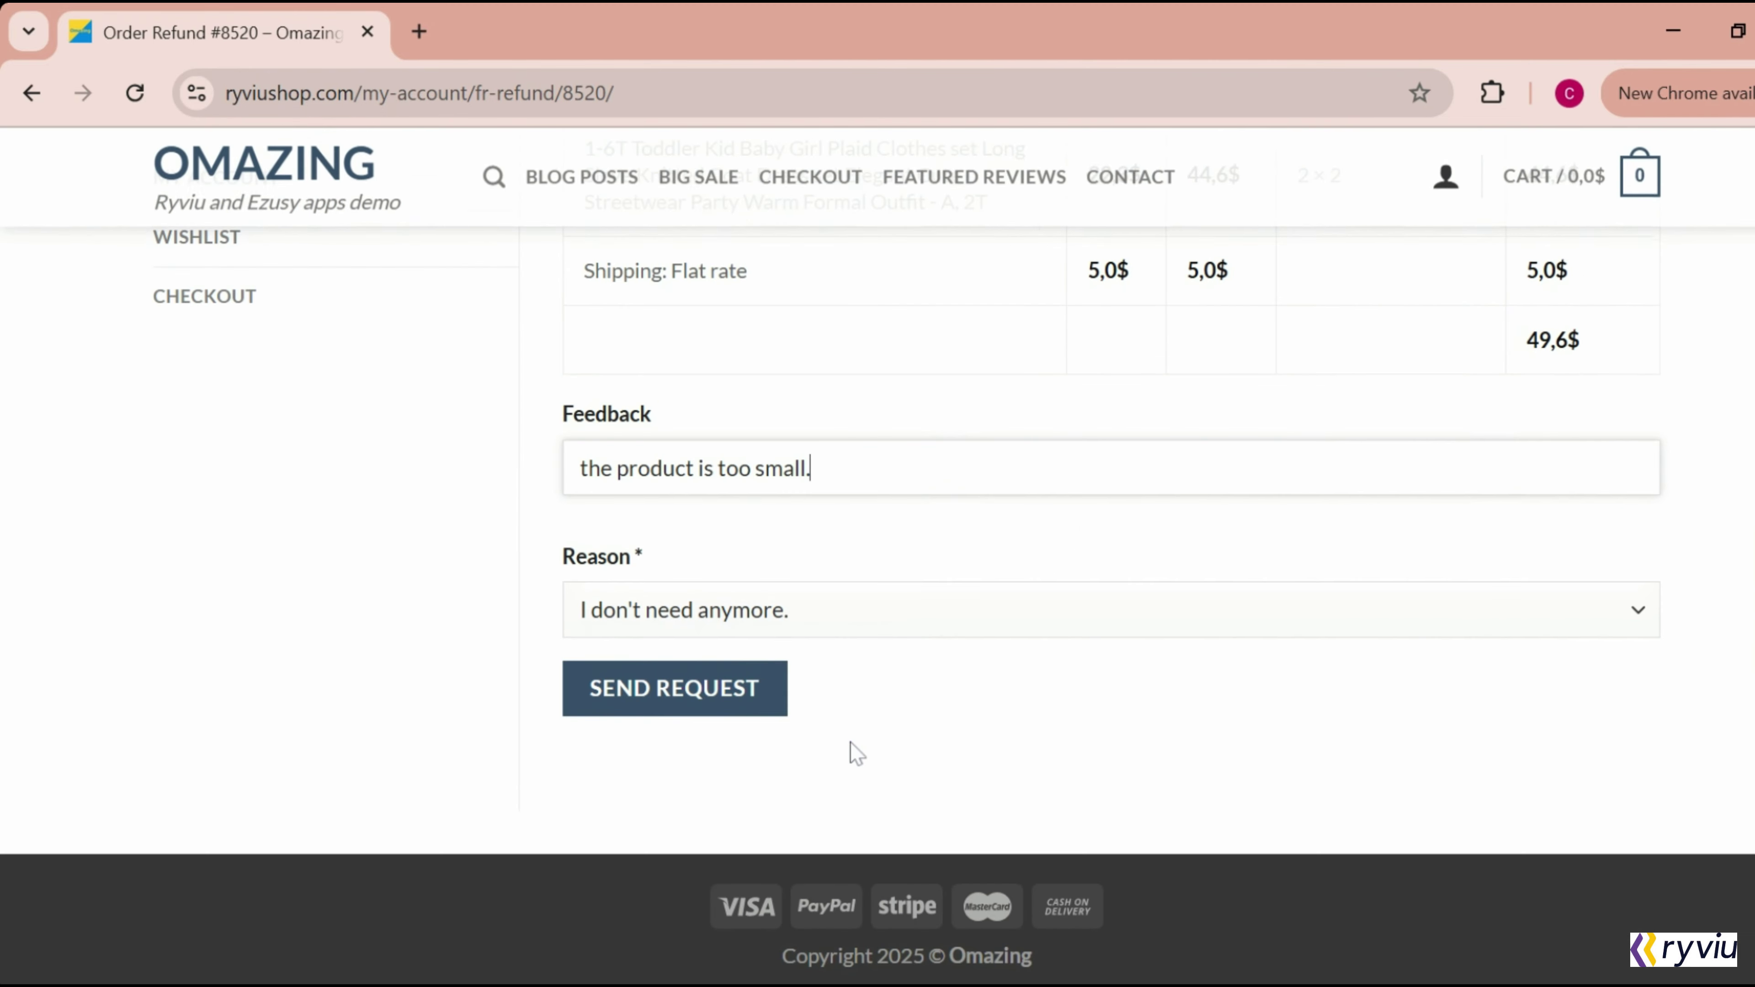
{"action": "left_click", "coordinate": [1429, 626]}
{"action": "left_click", "coordinate": [928, 698]}
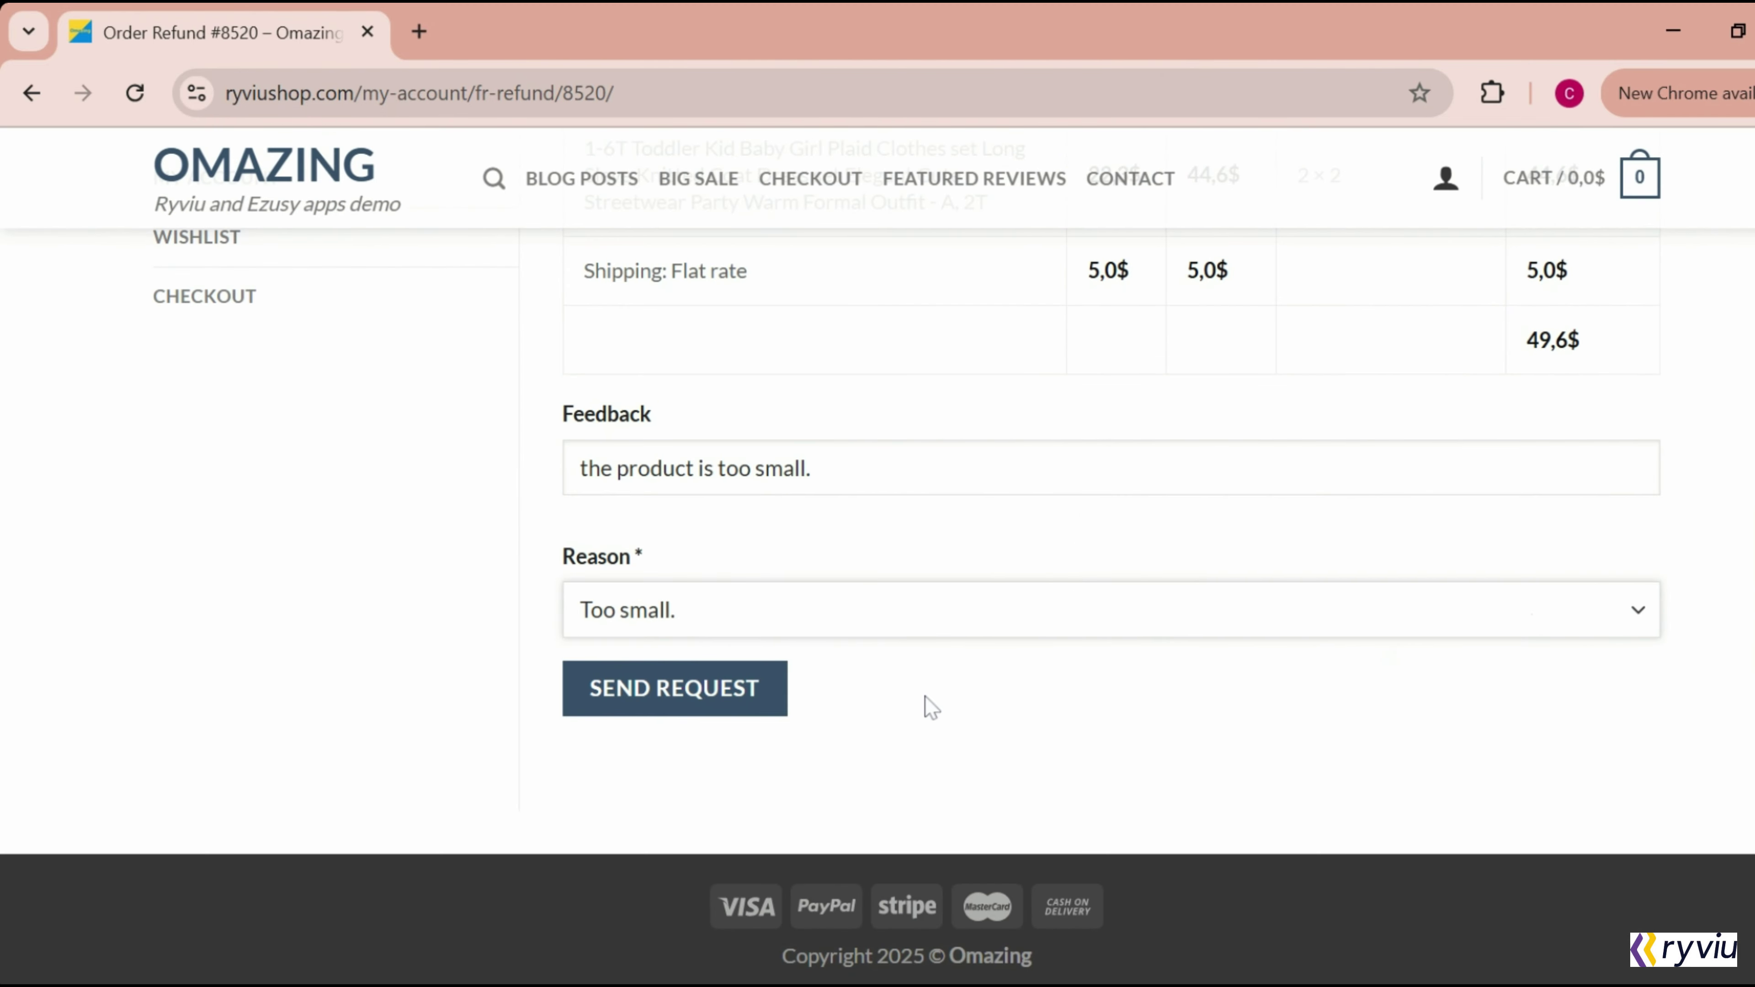
{"action": "left_click", "coordinate": [772, 705]}
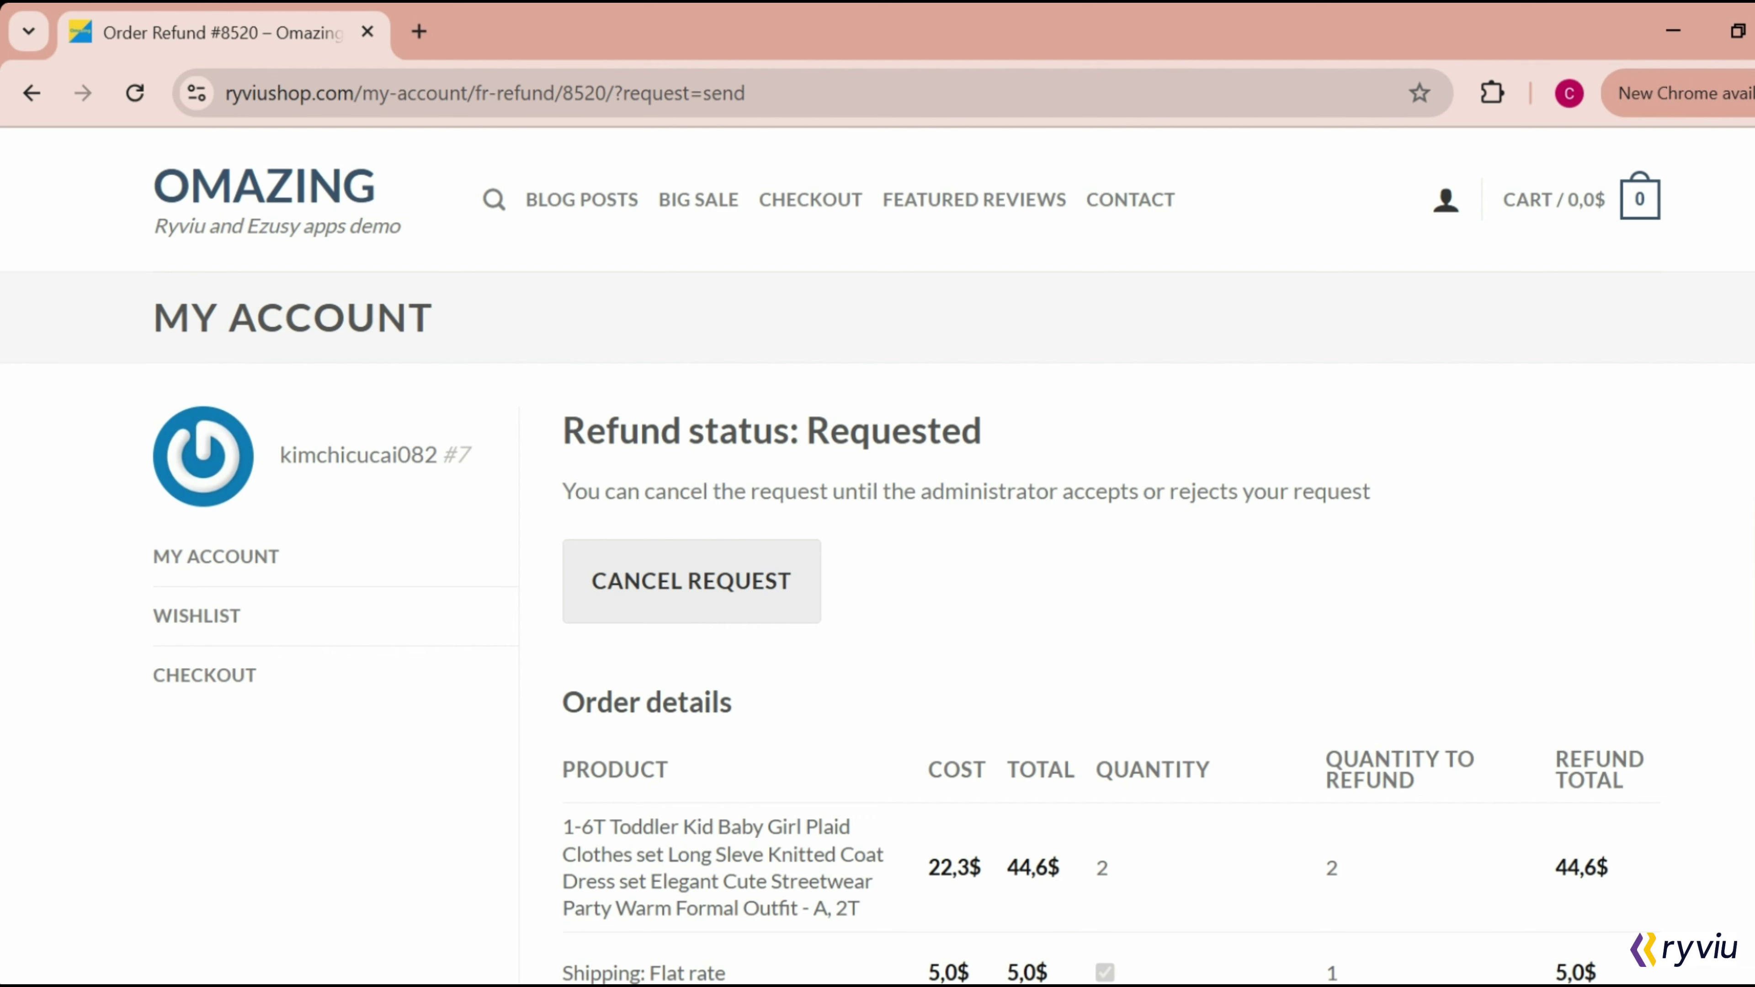
- Review the refund status and cancellation notice, open the option to cancel the request, and decline it
{"action": "left_click_drag", "start_coordinate": [562, 430], "coordinate": [995, 422]}
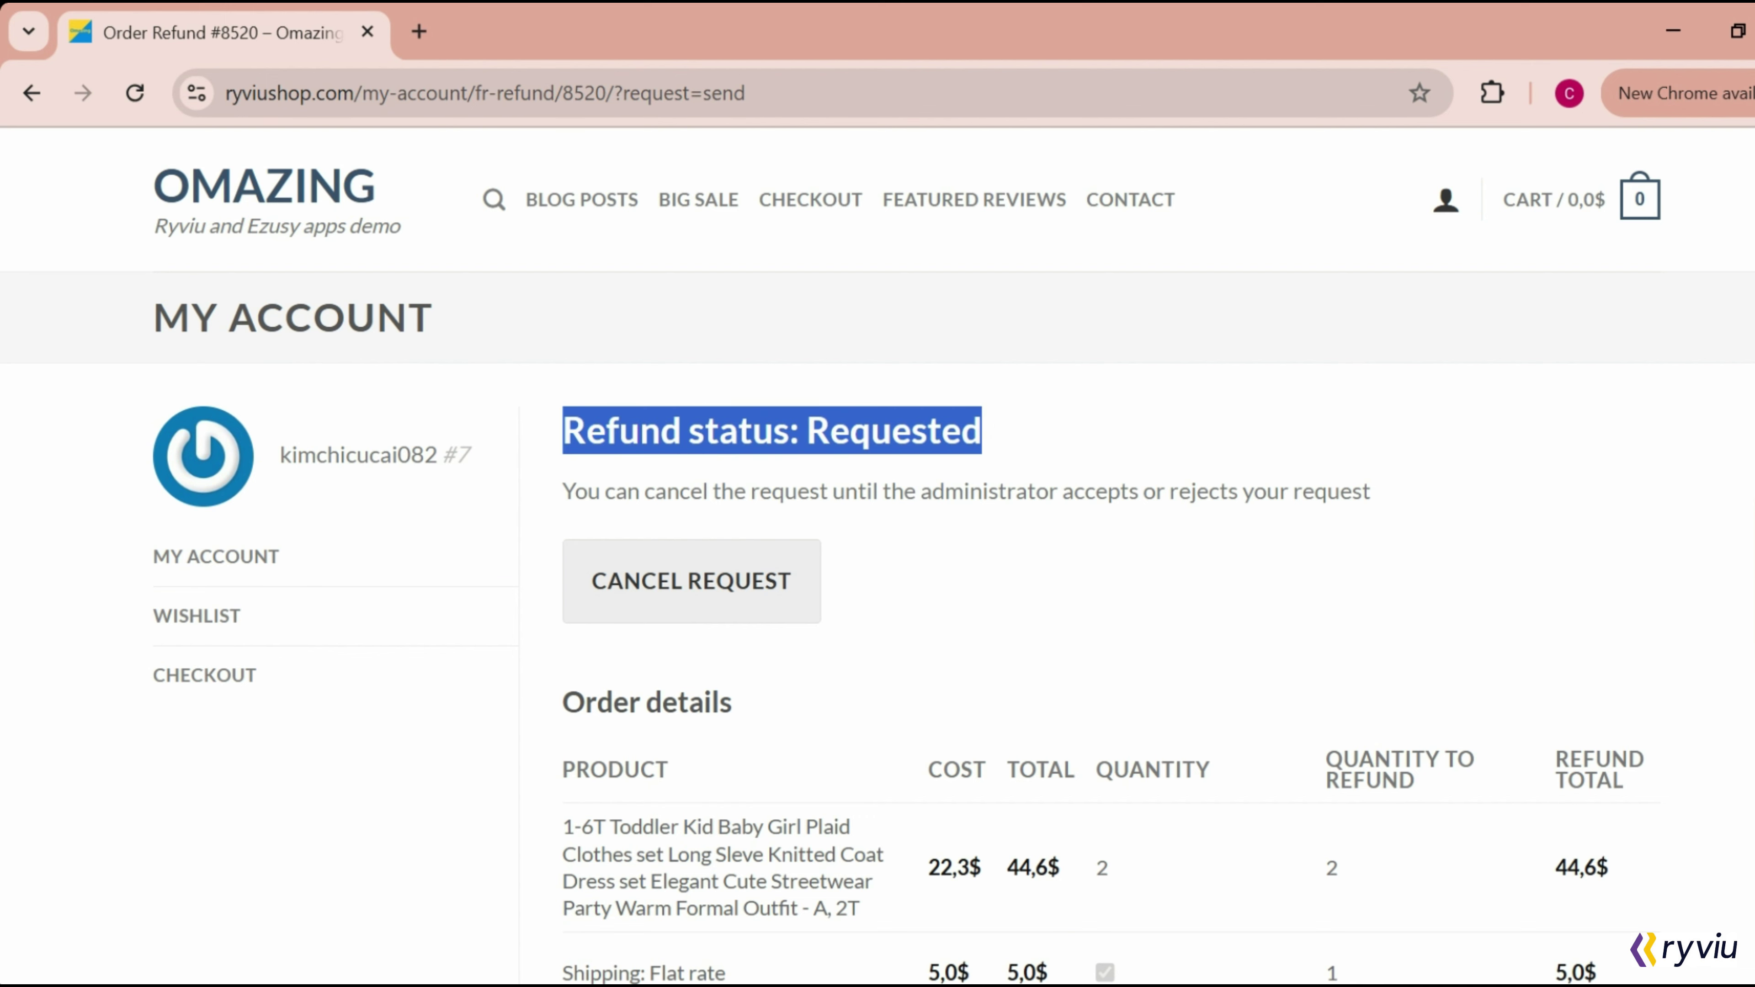
{"action": "left_click_drag", "start_coordinate": [563, 491], "coordinate": [1392, 512]}
{"action": "left_click", "coordinate": [860, 584]}
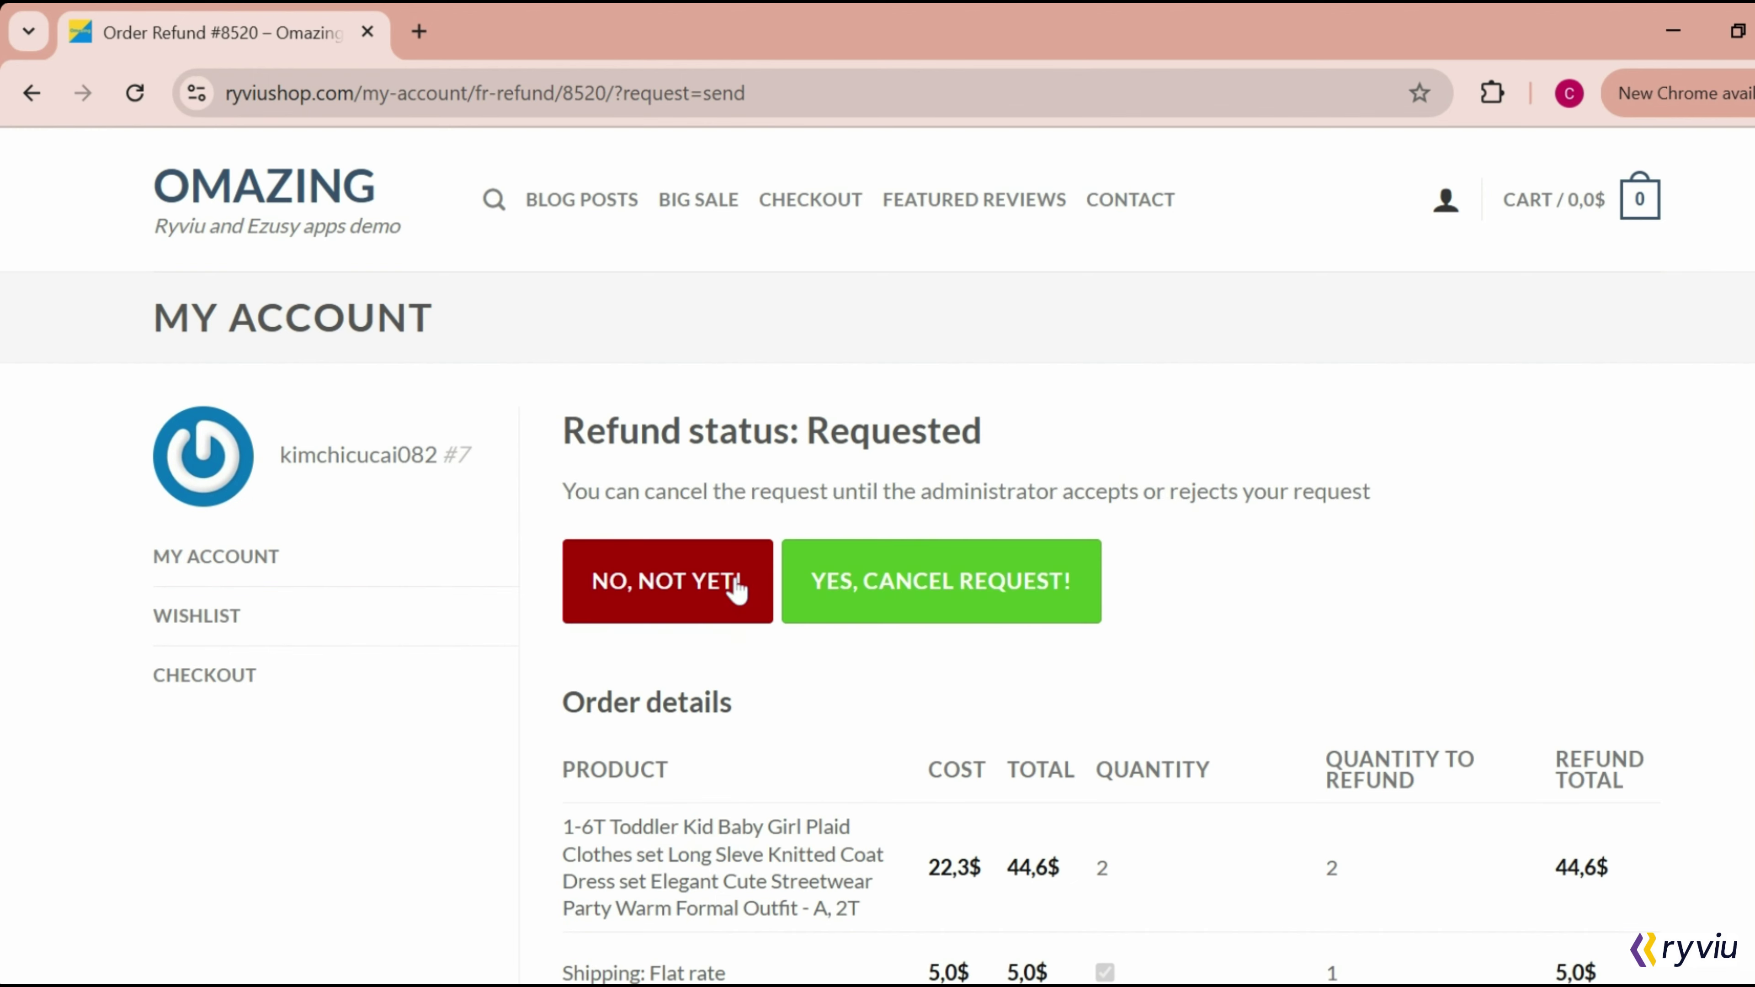
{"action": "left_click", "coordinate": [760, 595]}
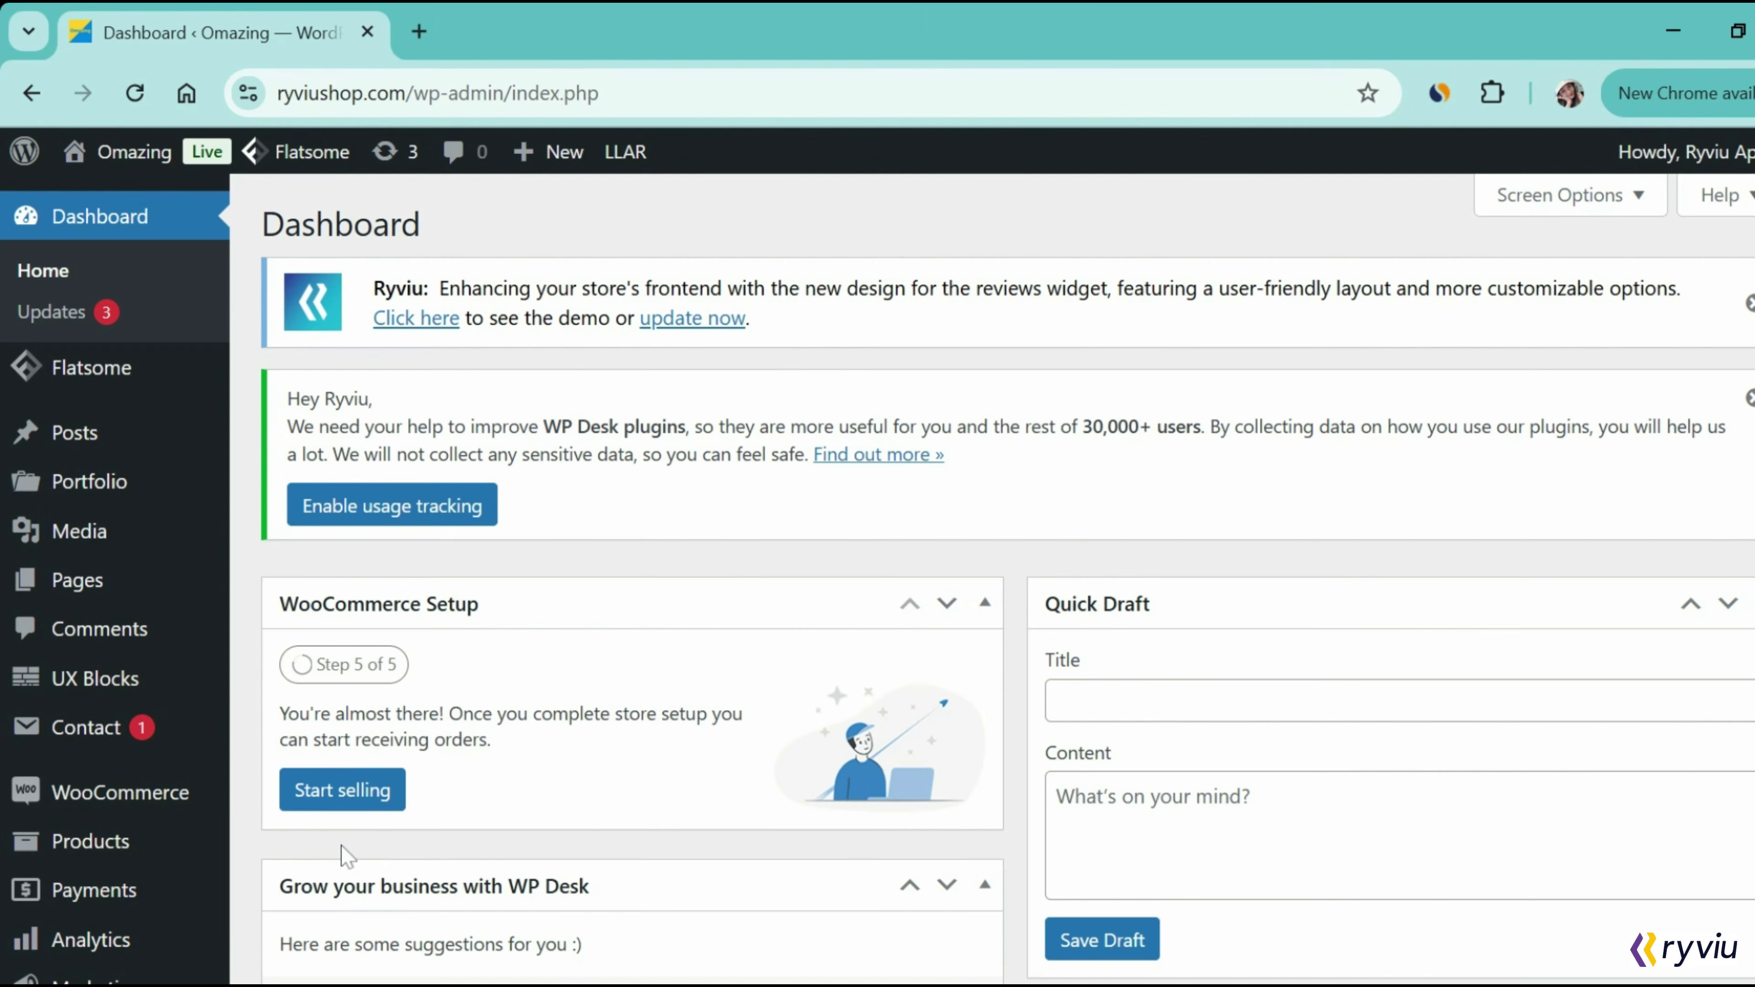
- In the store's admin dashboard, open the newest WooCommerce order with Refund Request status and review its refund form answers
{"action": "mouse_move", "coordinate": [184, 799]}
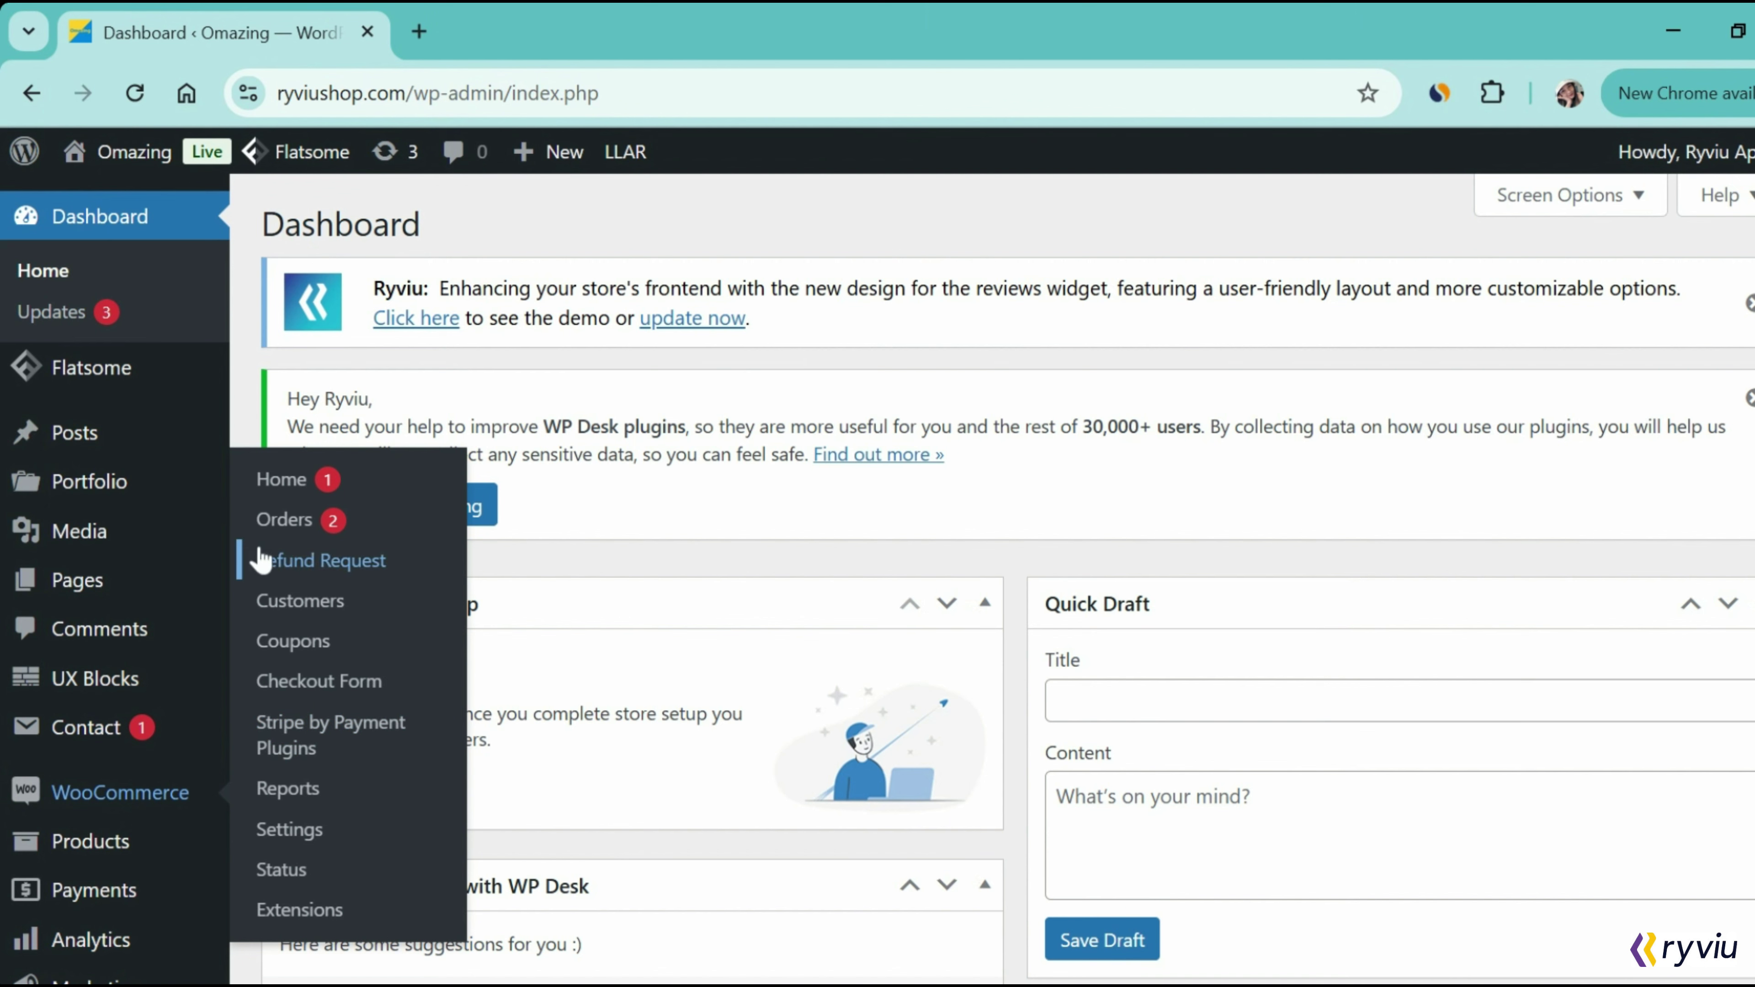
{"action": "left_click", "coordinate": [289, 534]}
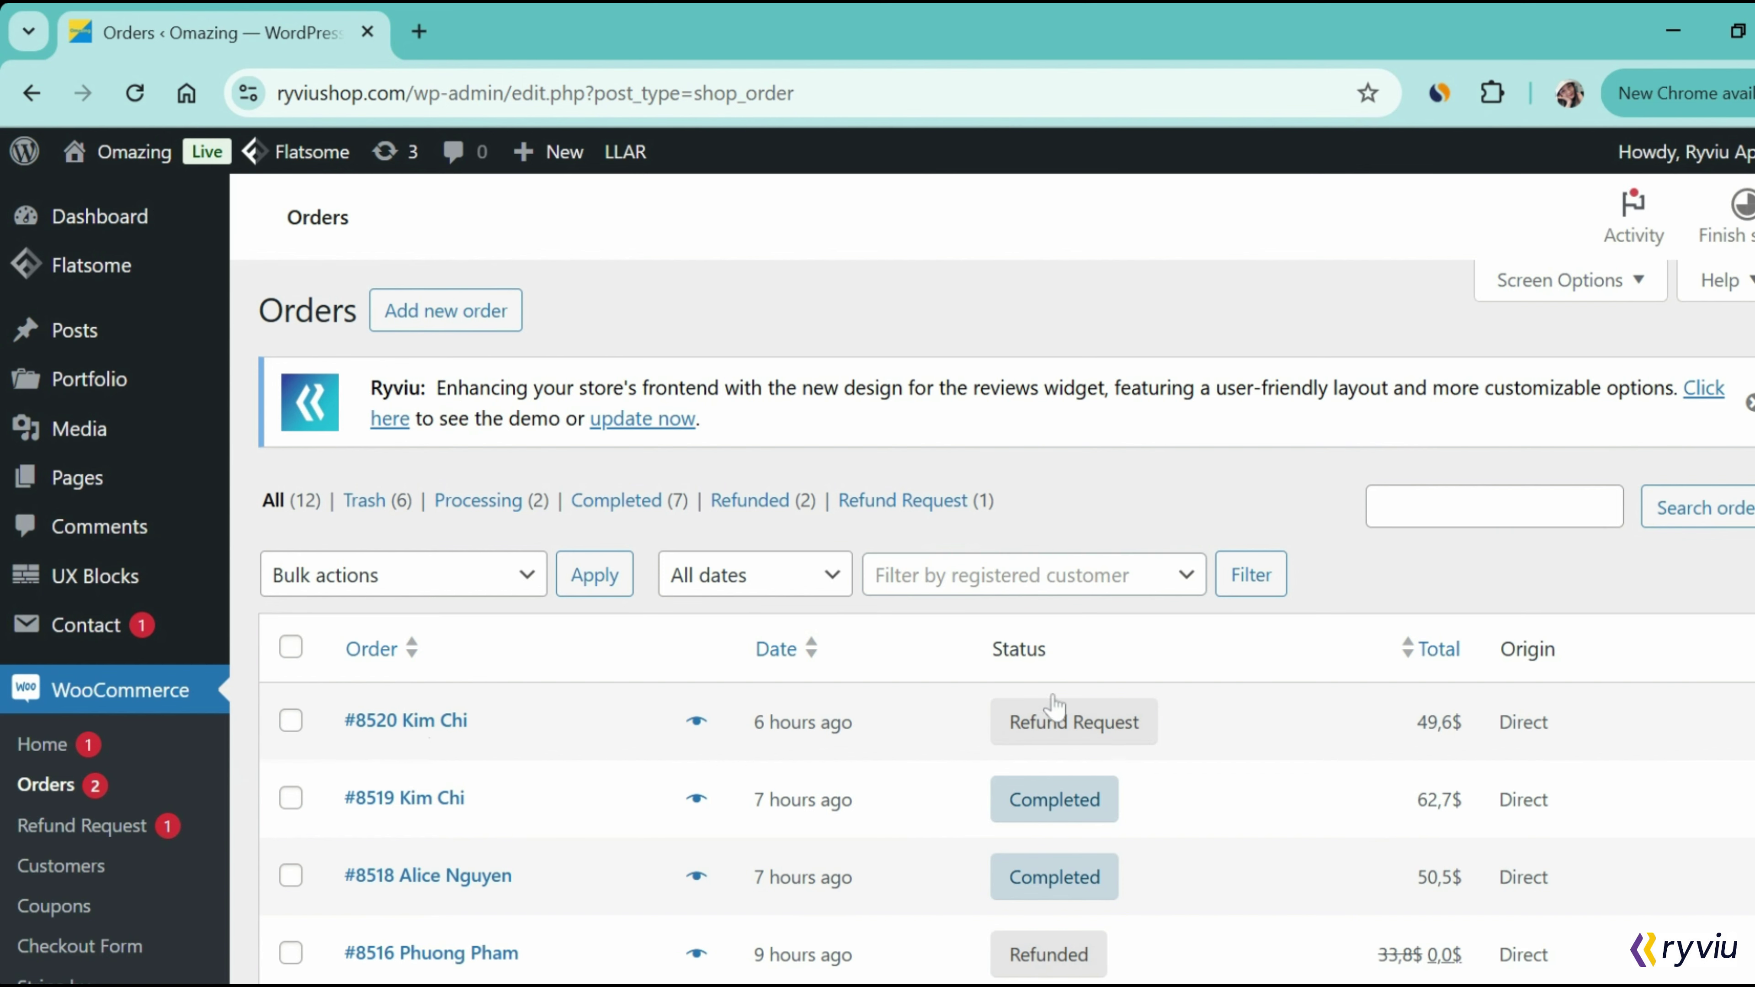
{"action": "left_click", "coordinate": [422, 726]}
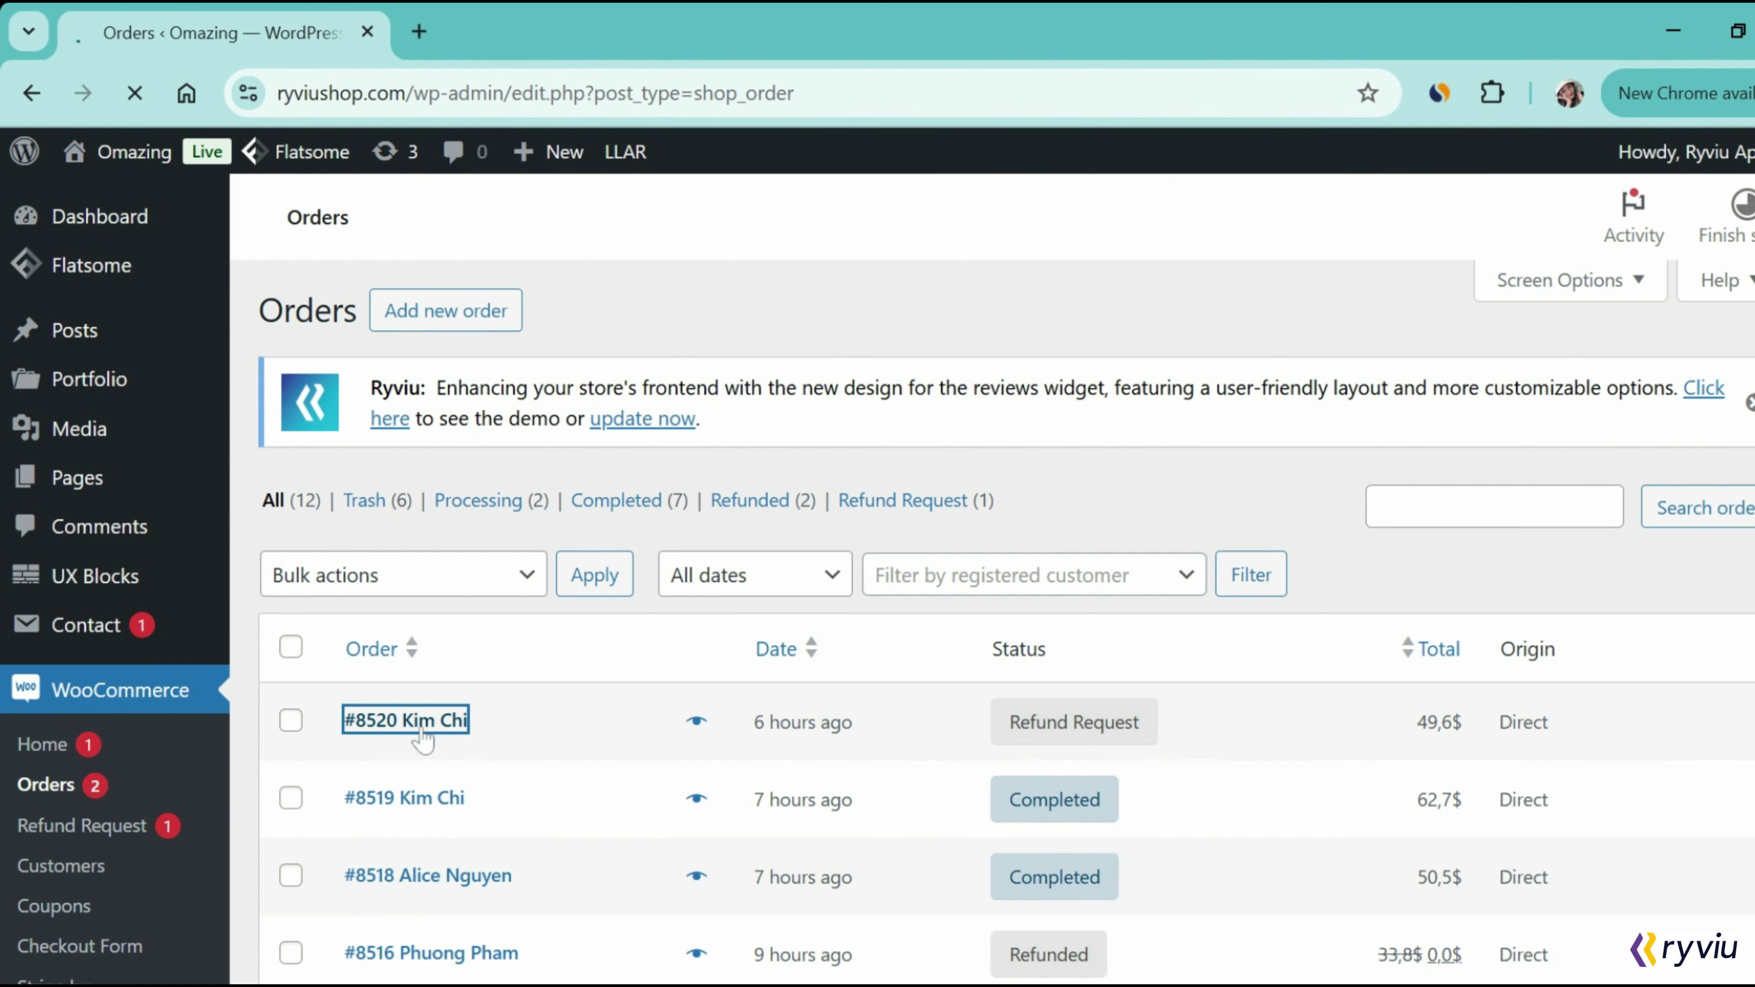
{"action": "scroll", "coordinate": [280, 809], "scroll_direction": "down", "scroll_amount": 1}
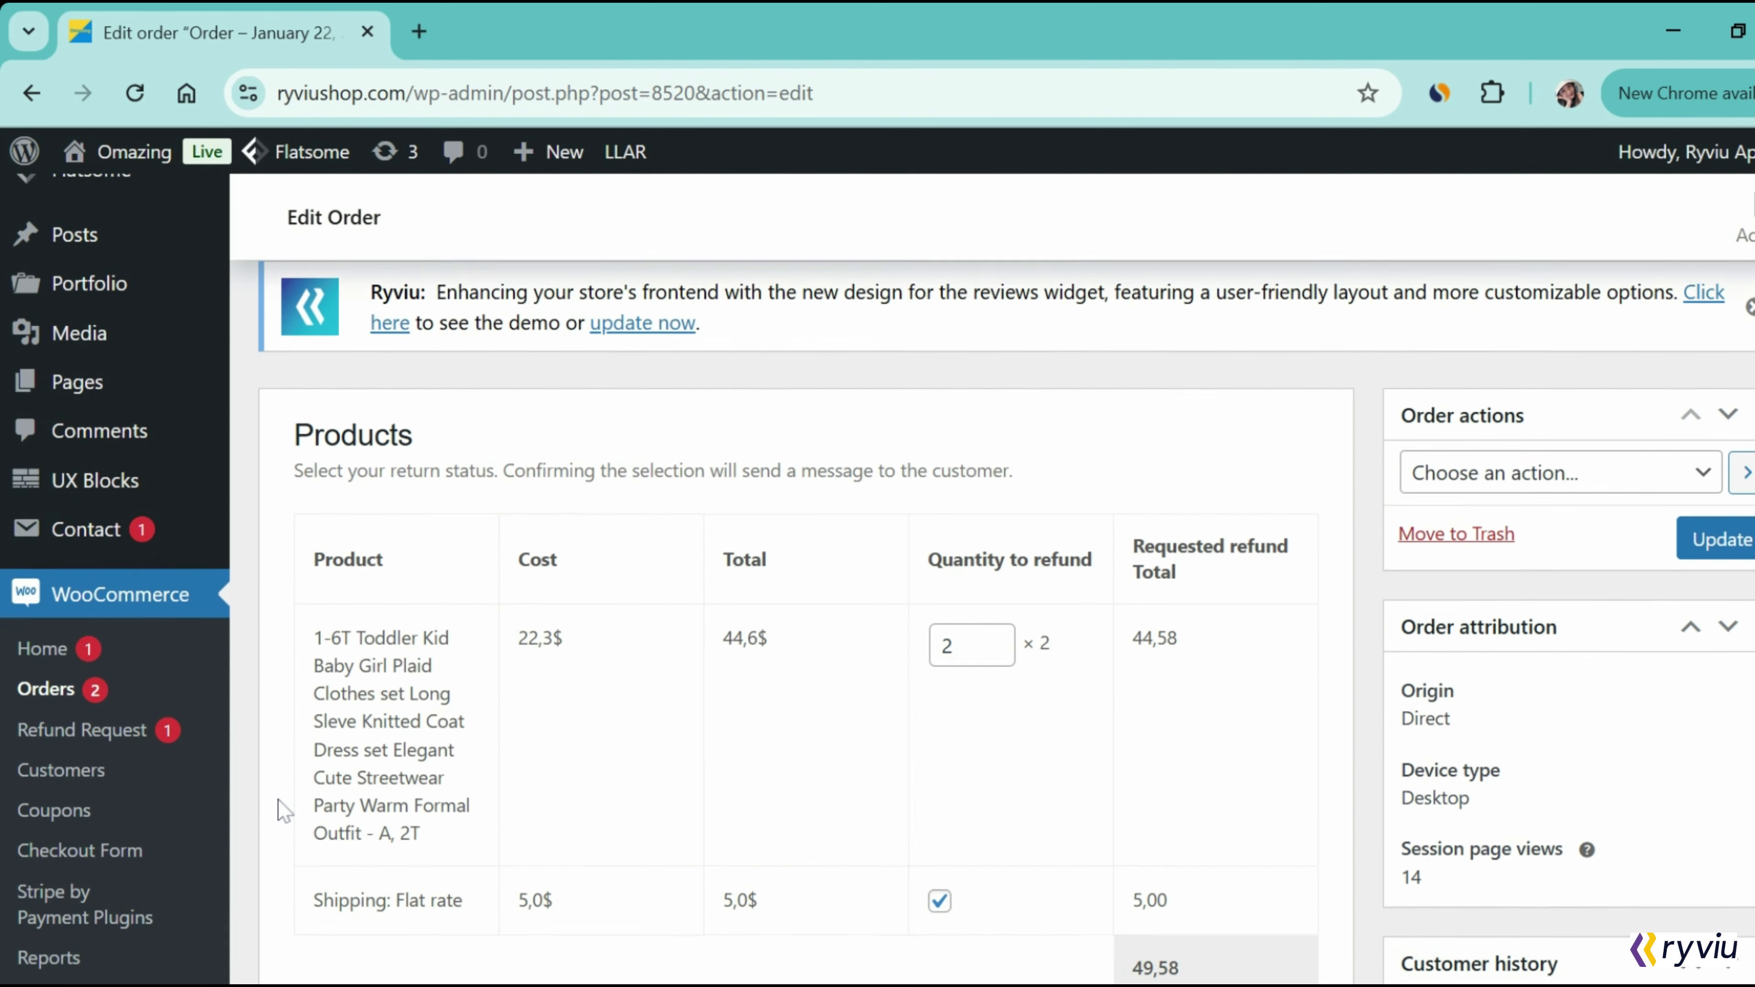
{"action": "scroll", "coordinate": [280, 809], "scroll_direction": "down", "scroll_amount": 4}
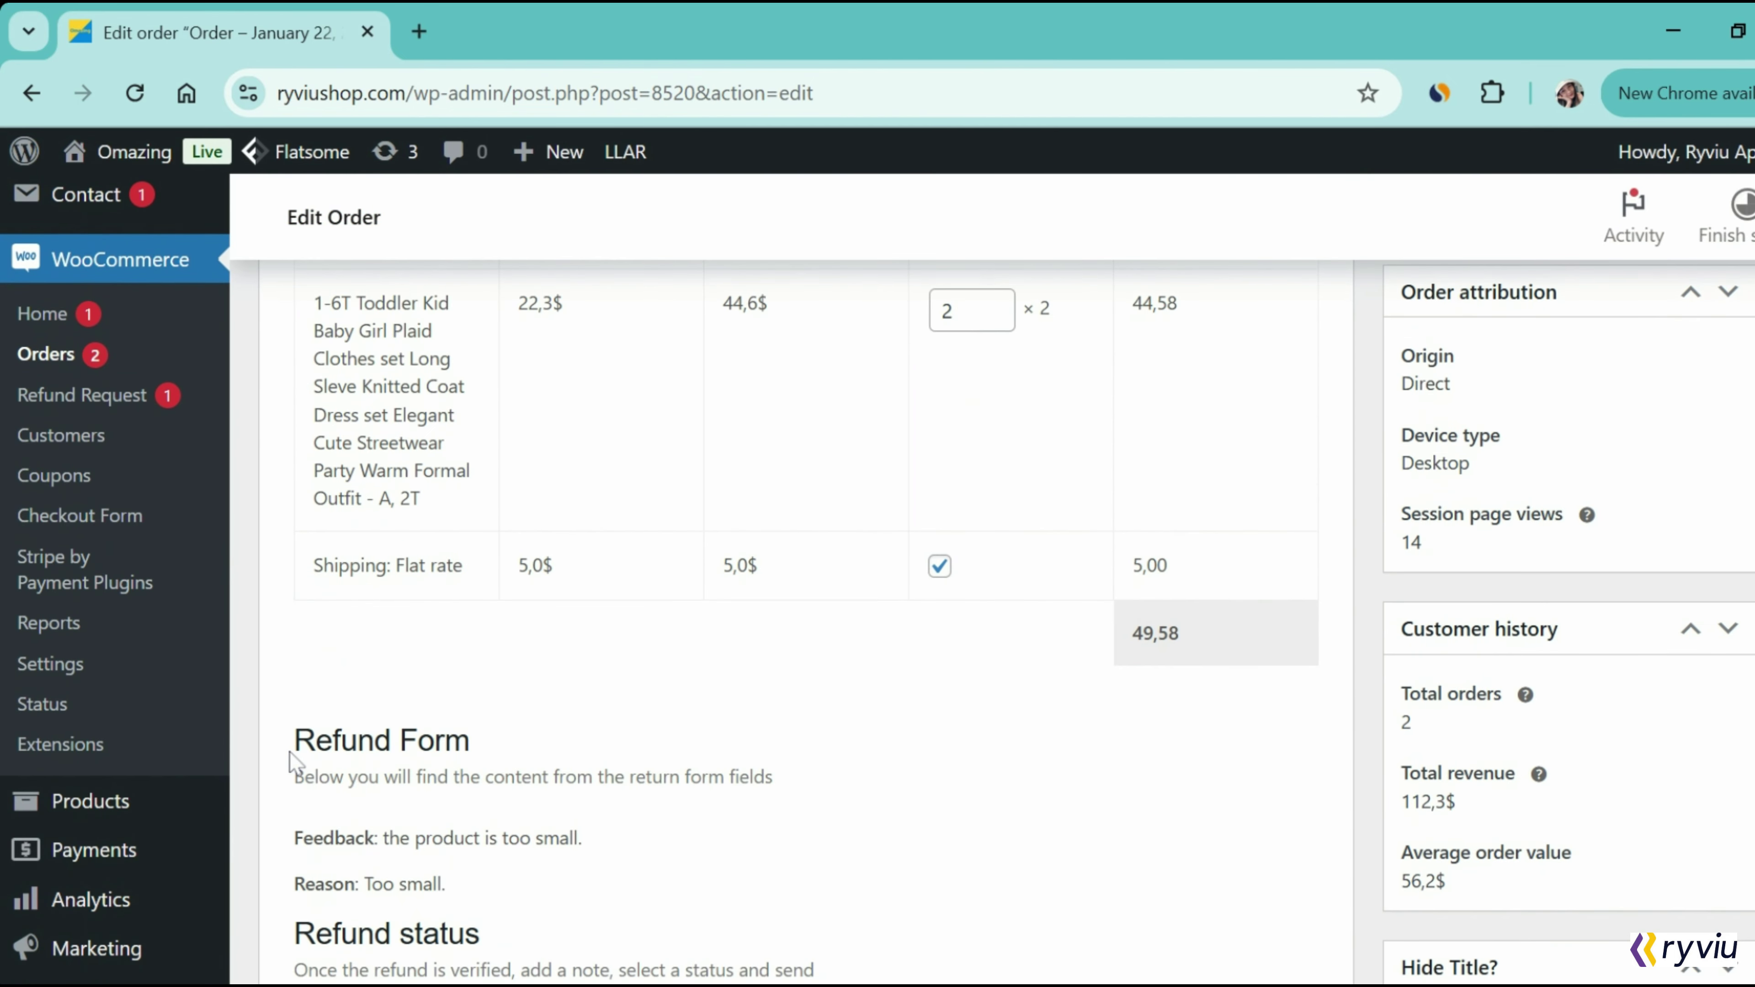
{"action": "left_click_drag", "start_coordinate": [293, 766], "coordinate": [457, 887]}
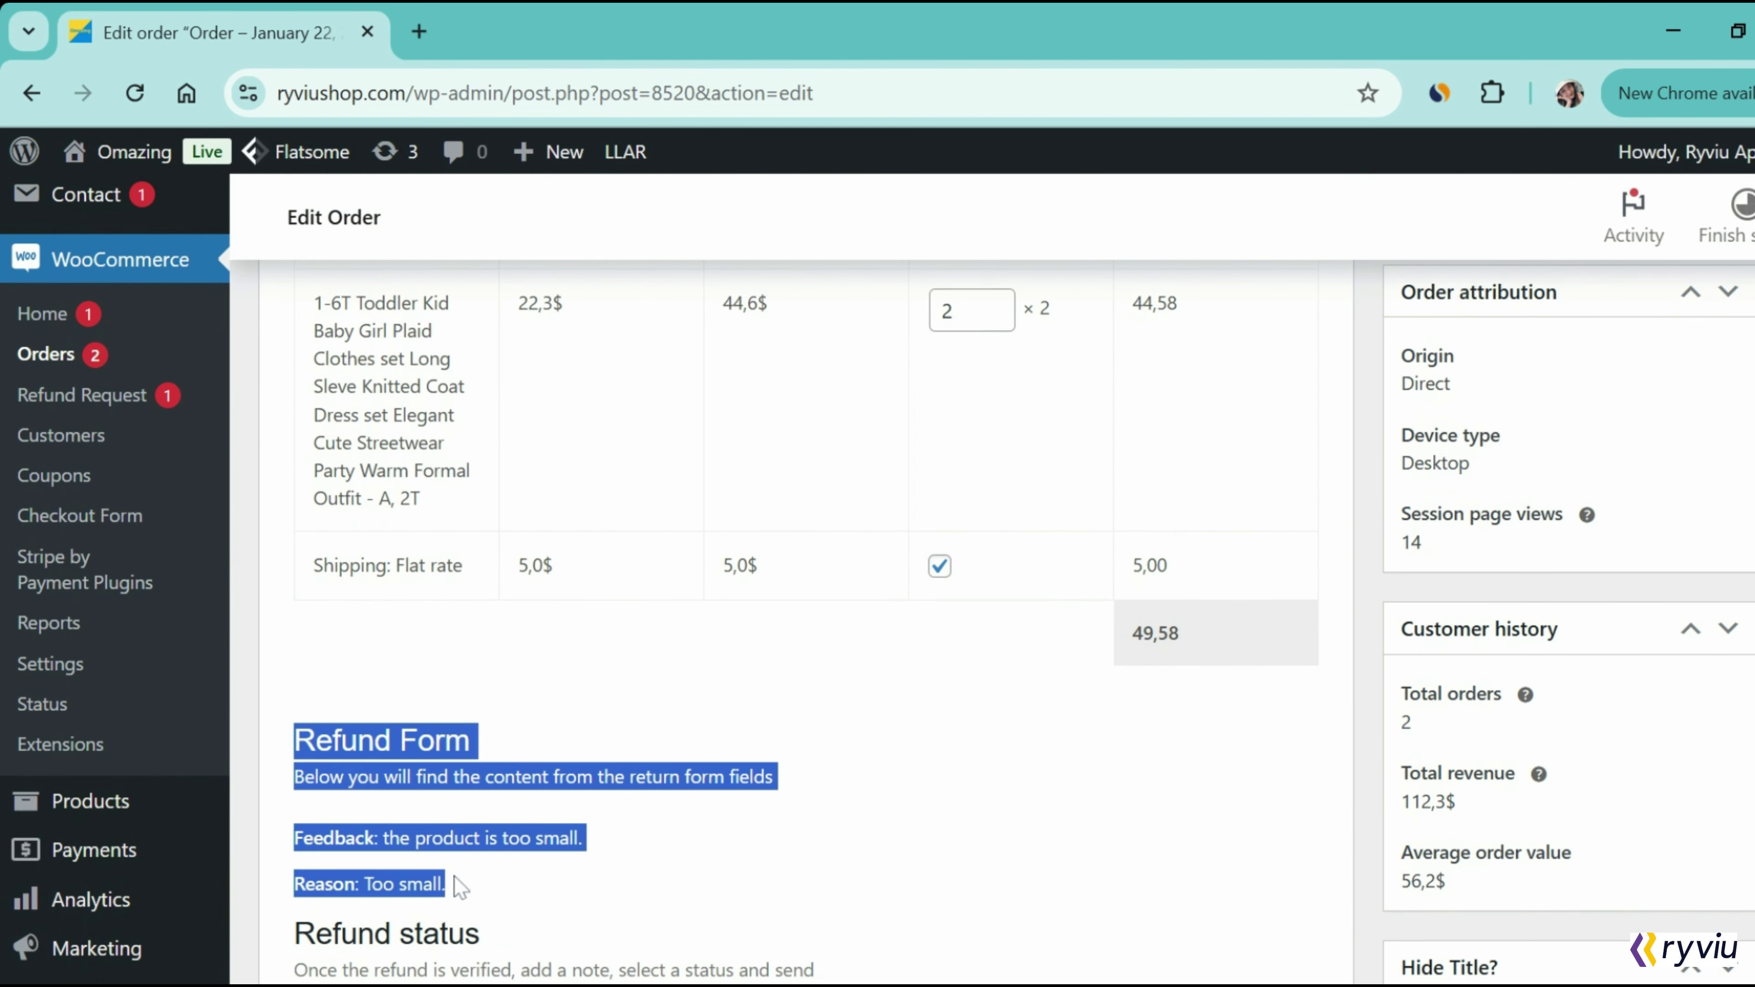
{"action": "scroll", "coordinate": [459, 888], "scroll_direction": "down", "scroll_amount": 2}
{"action": "left_click", "coordinate": [569, 849]}
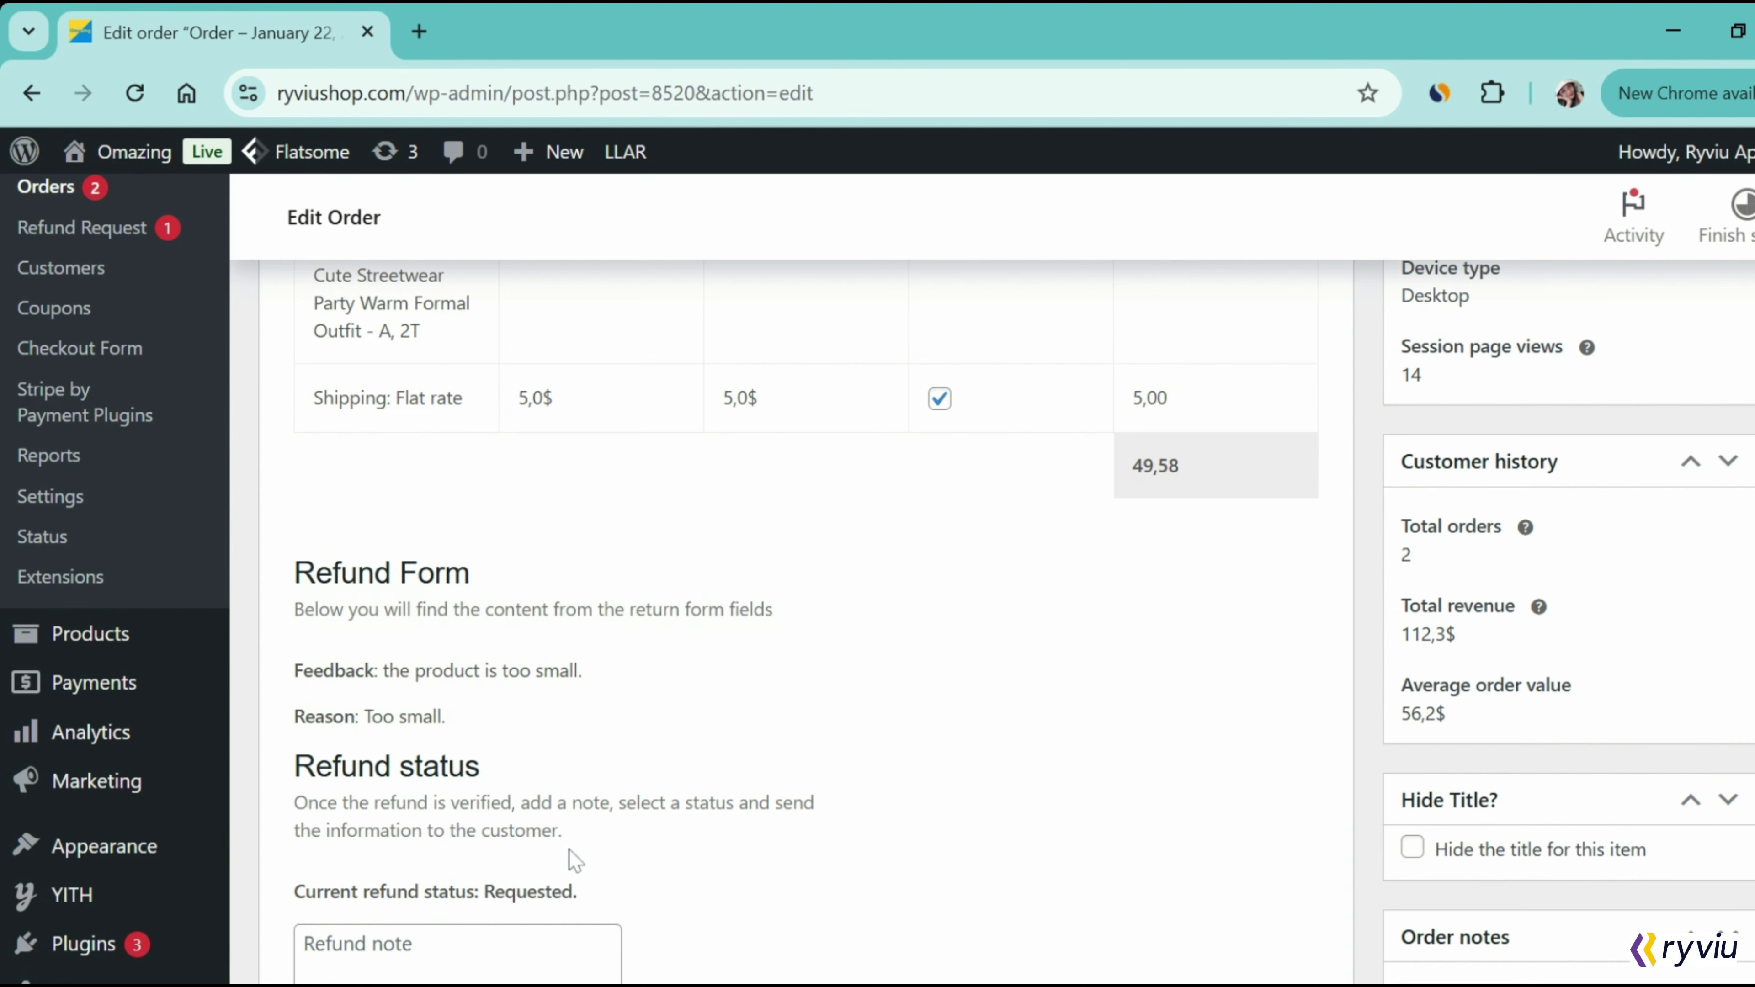
- Write the refund note "Sorry for the unexpected experience!" for the order's refund request
{"action": "scroll", "coordinate": [569, 849], "scroll_direction": "down", "scroll_amount": 1}
{"action": "left_click", "coordinate": [569, 871]}
{"action": "type", "text": "S"}
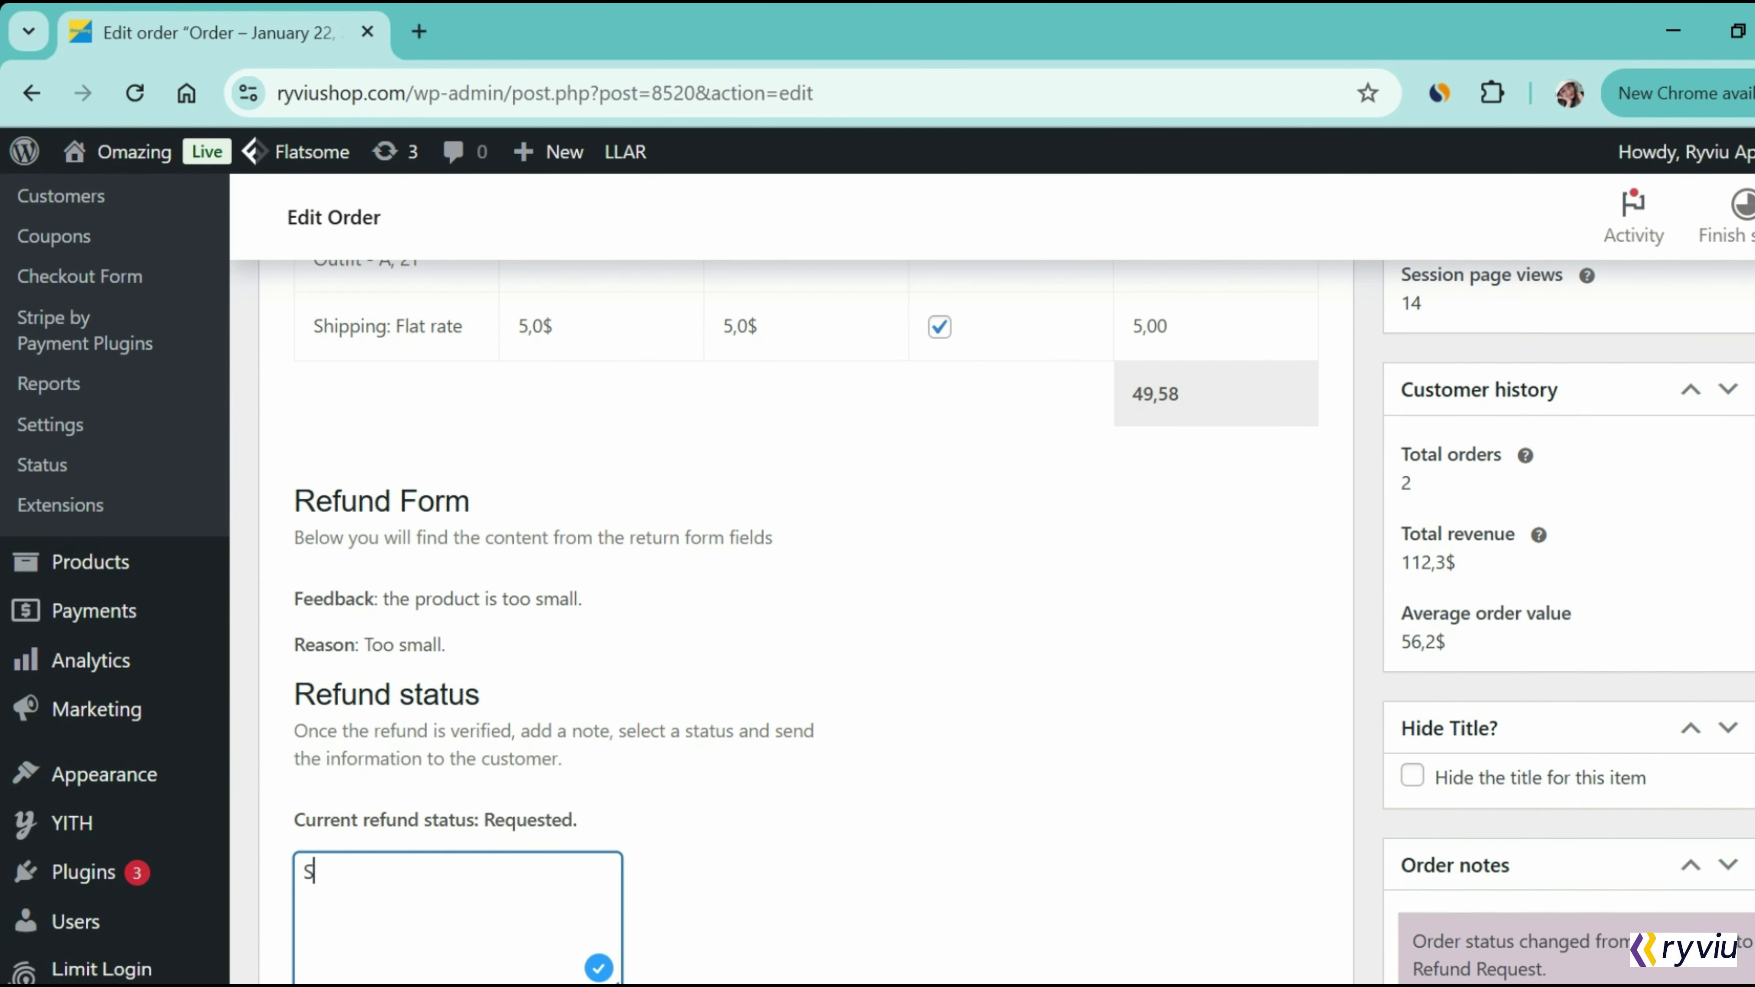
{"action": "type", "text": "orry for the unexpecte"}
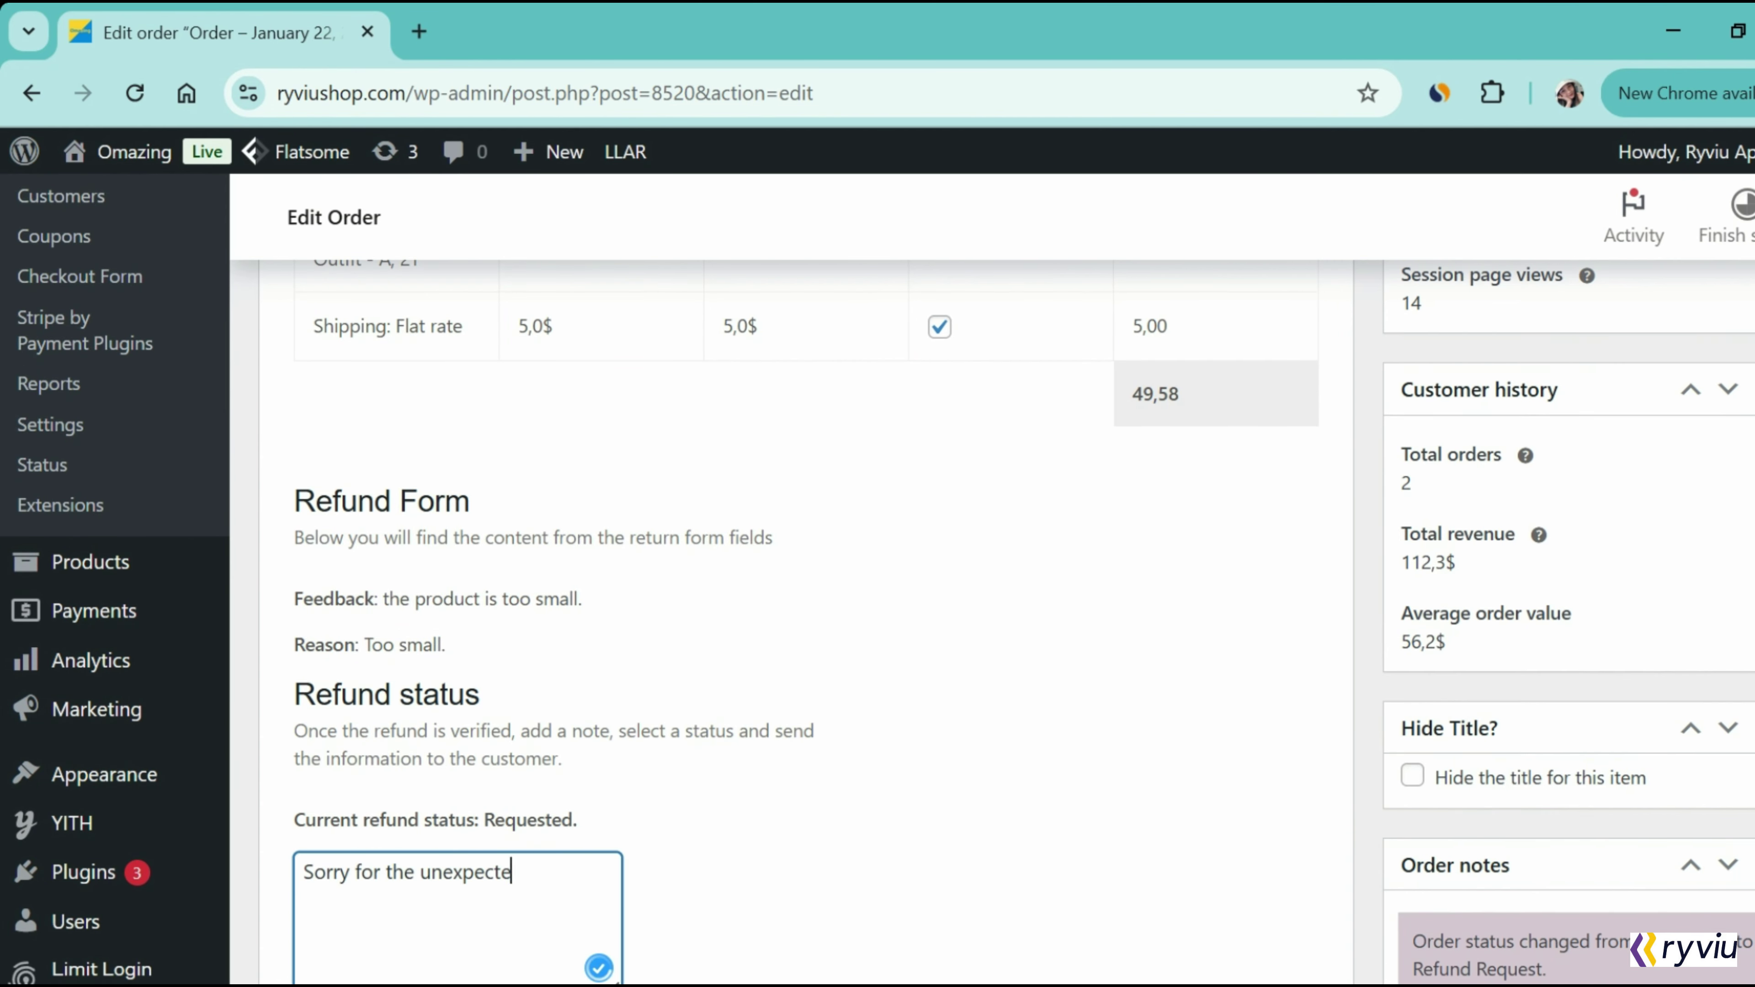
{"action": "type", "text": "d experience!"}
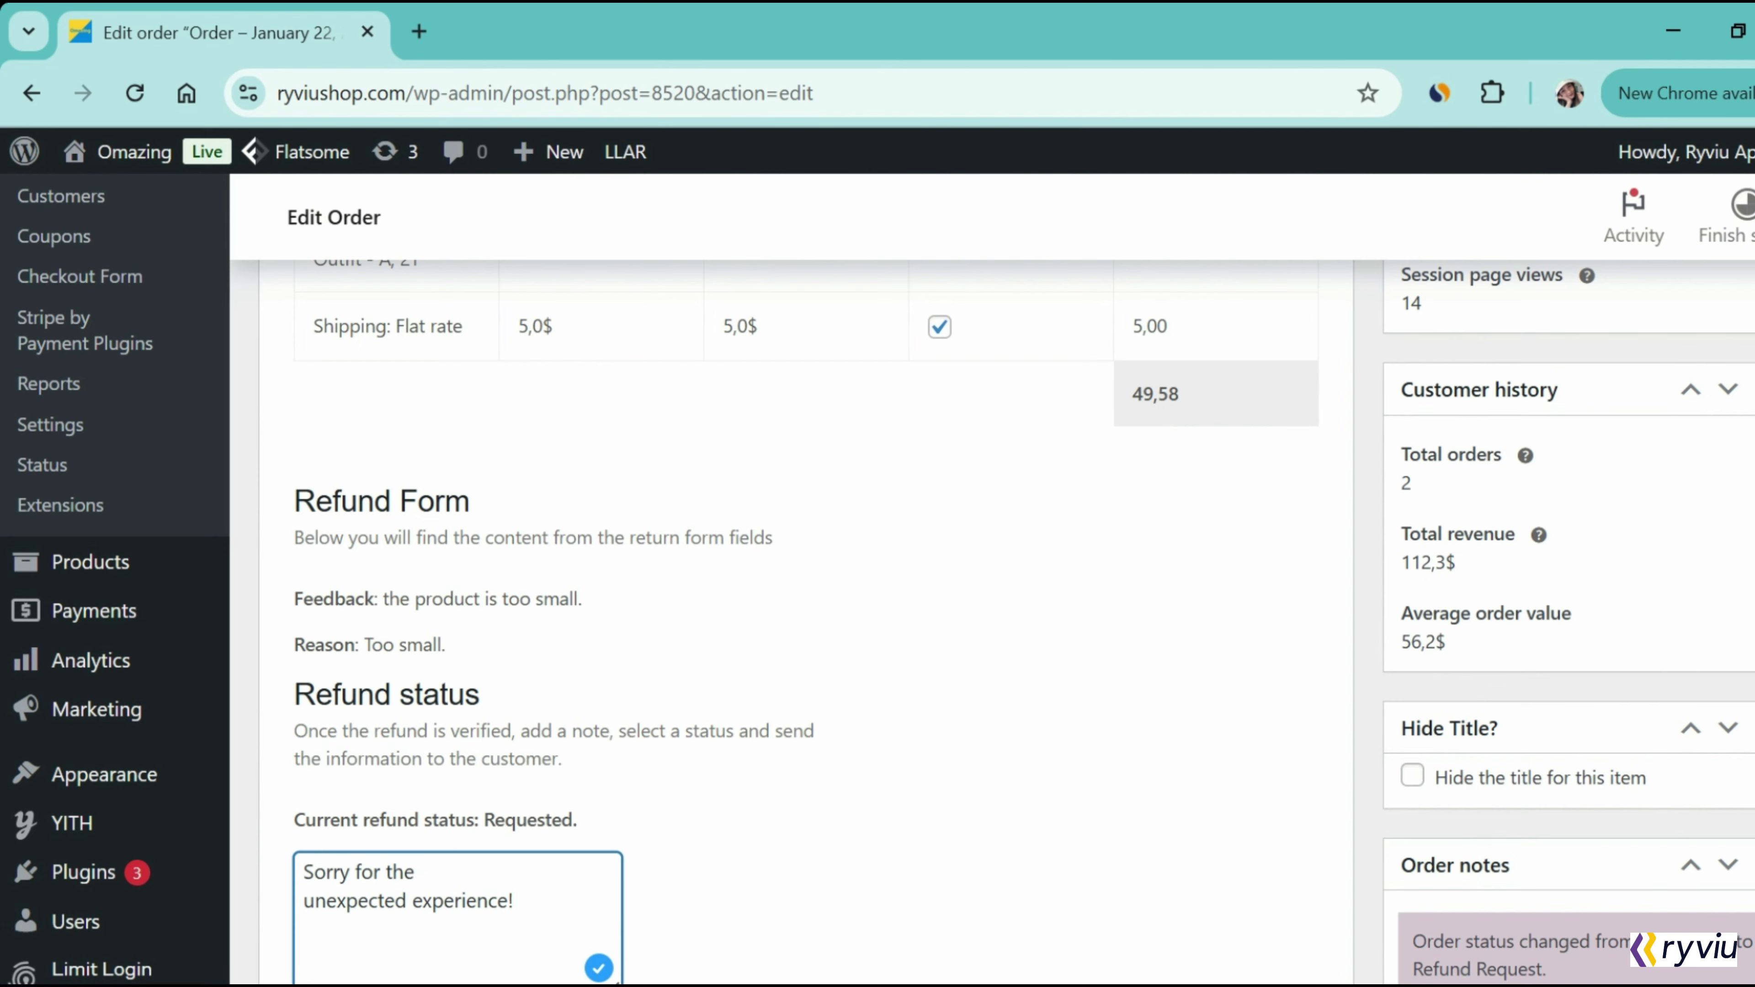
- Set the refund status to Approved and update the refund request
{"action": "scroll", "coordinate": [878, 581], "scroll_direction": "down", "scroll_amount": 2}
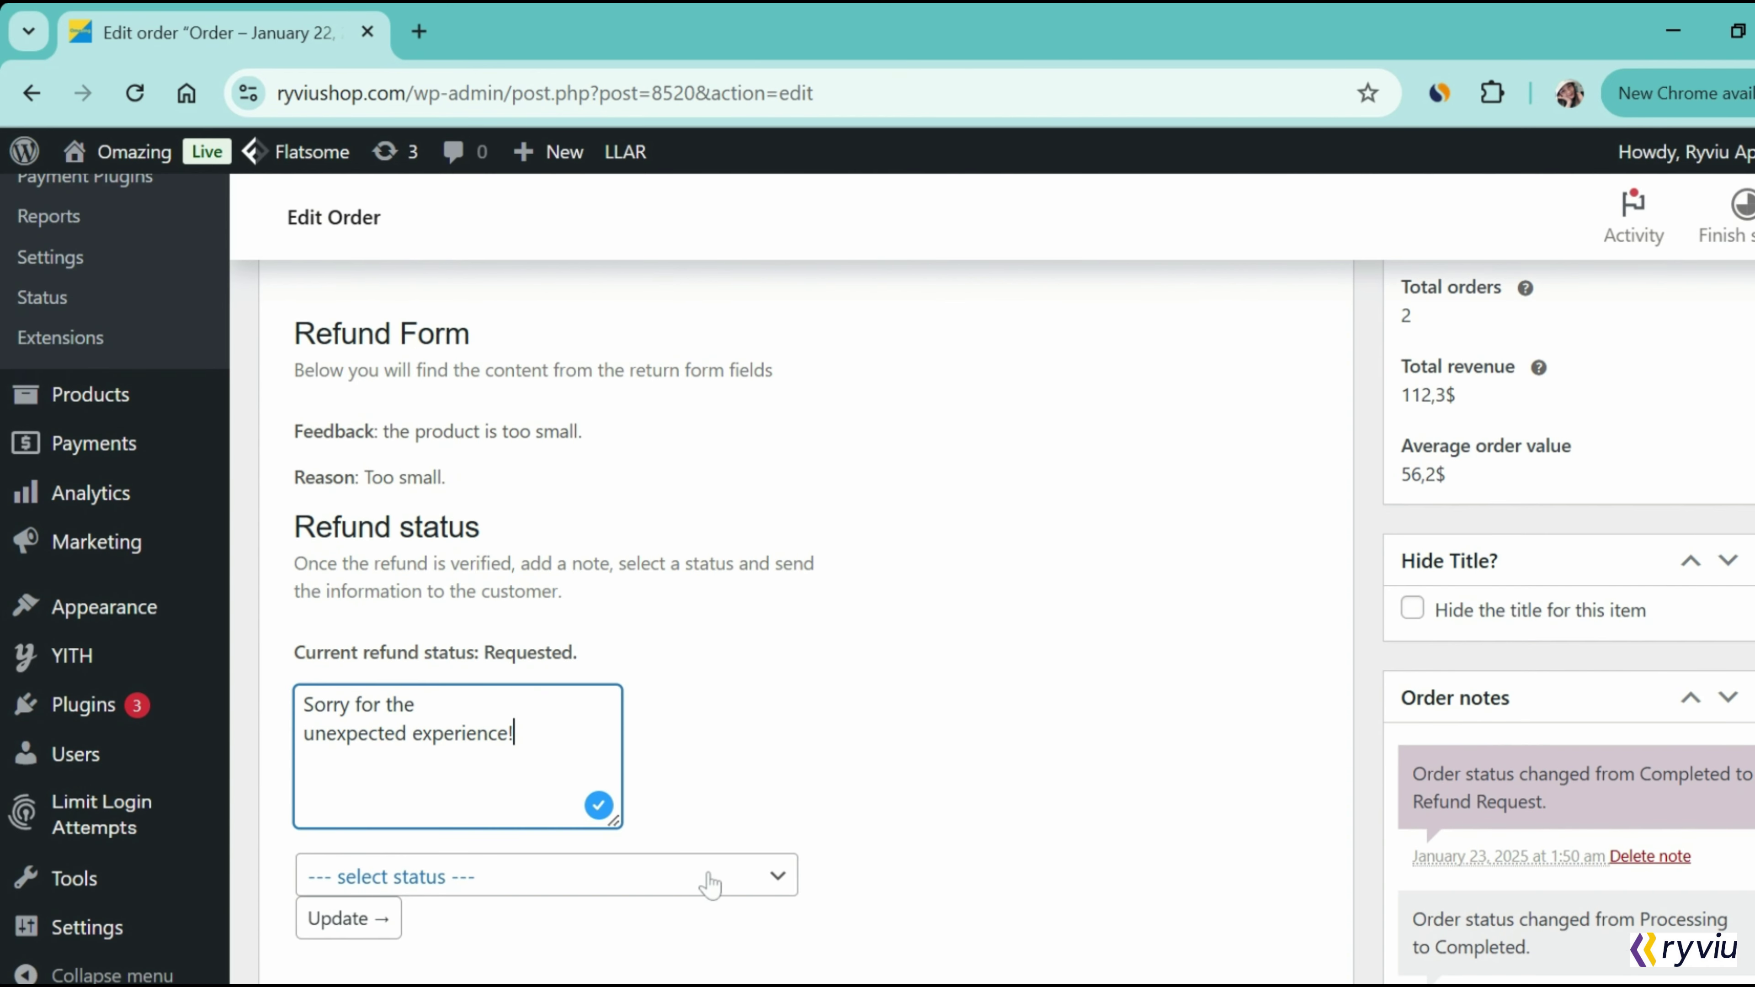
{"action": "left_click", "coordinate": [722, 876]}
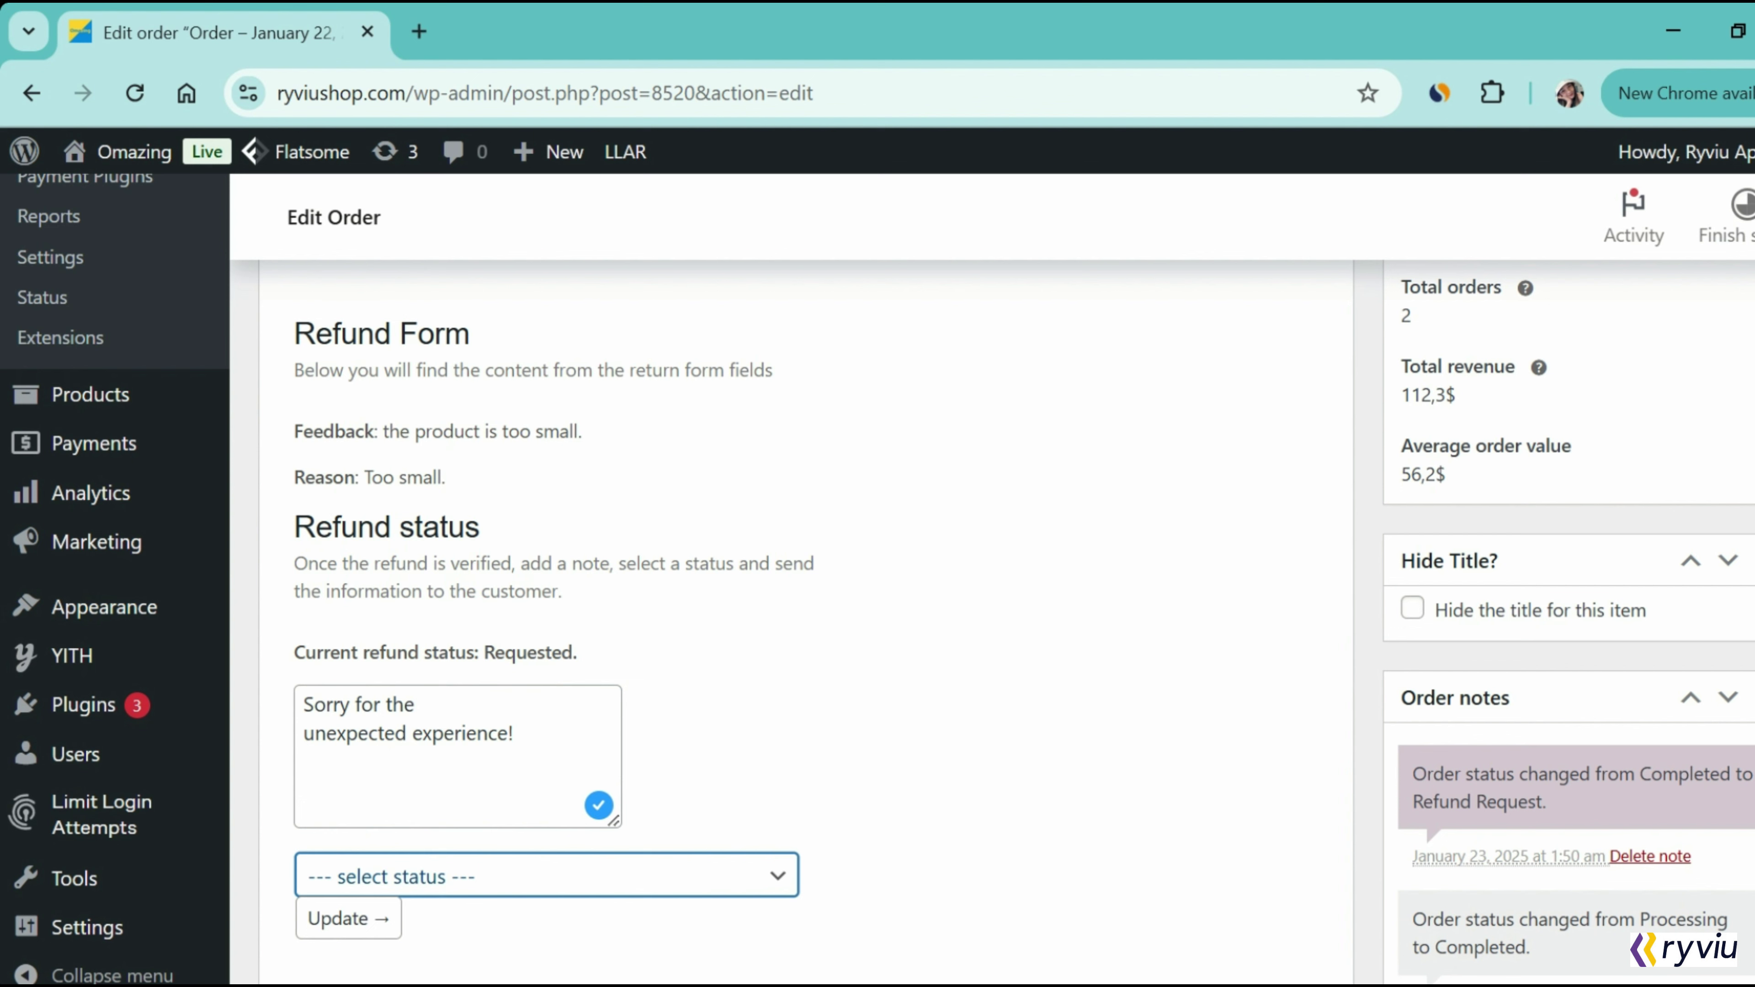
{"action": "key", "text": "Return"}
{"action": "left_click", "coordinate": [346, 929]}
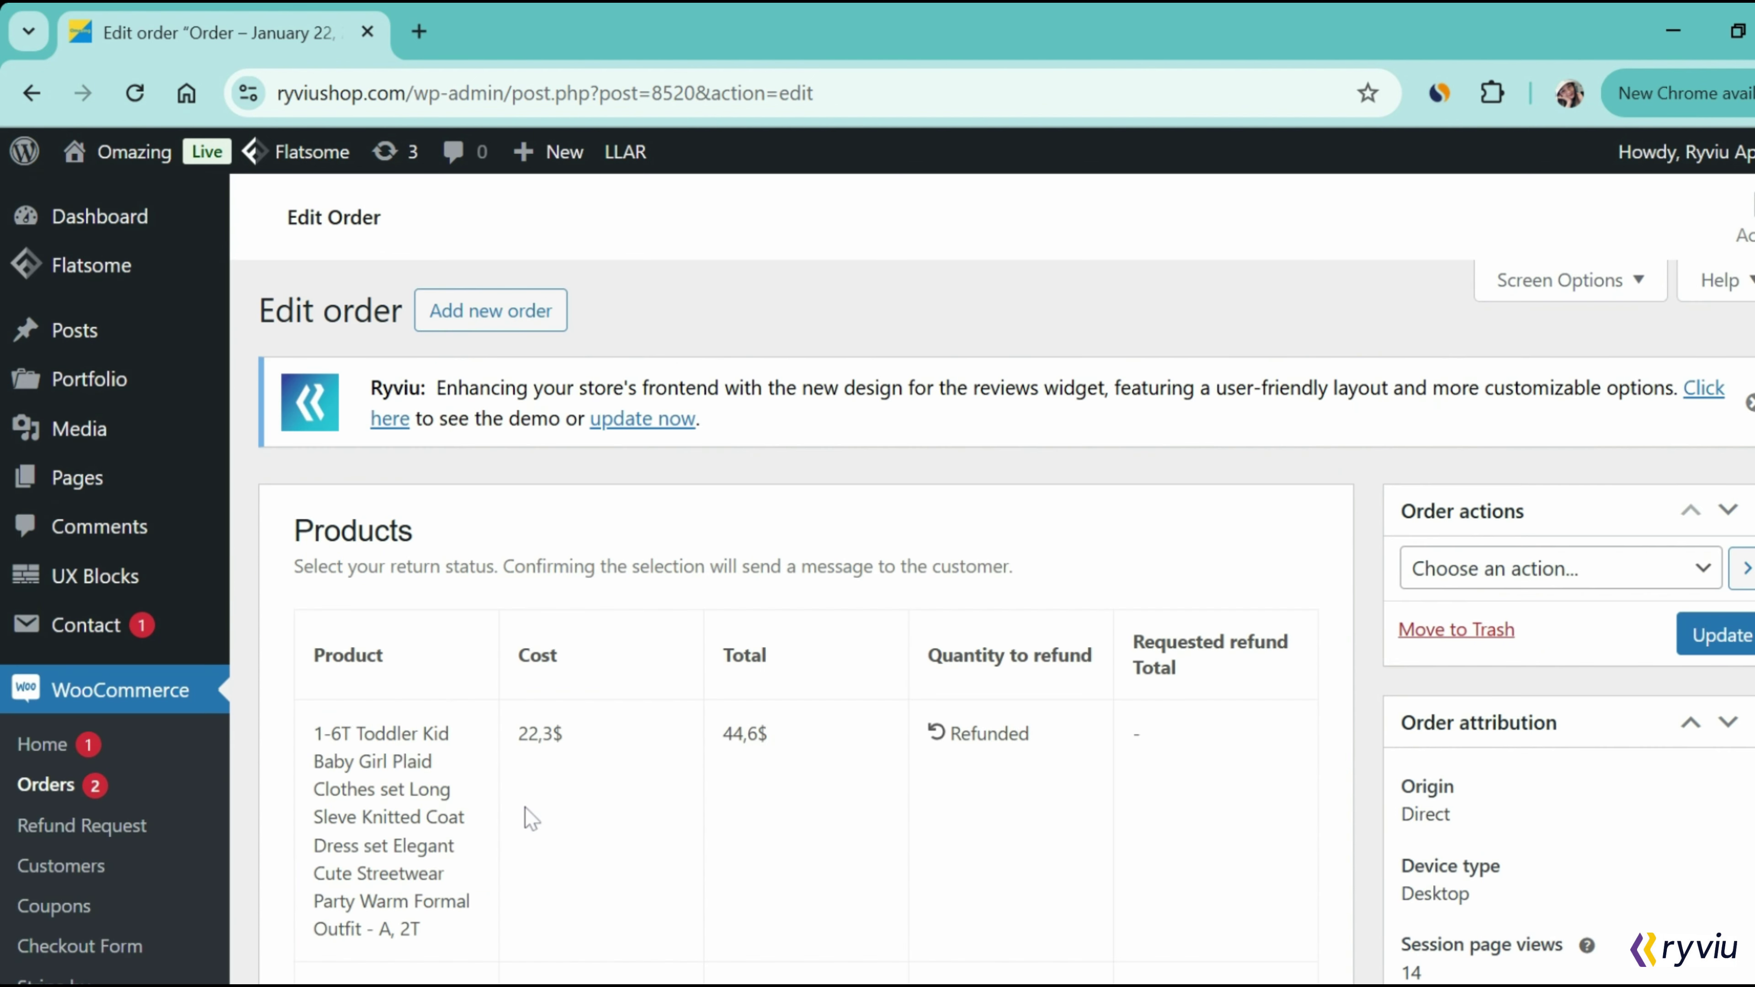
- Switch to the storefront, reload the customer's refund page and check the refund status, note, feedback and reason
{"action": "key", "text": "alt+Tab"}
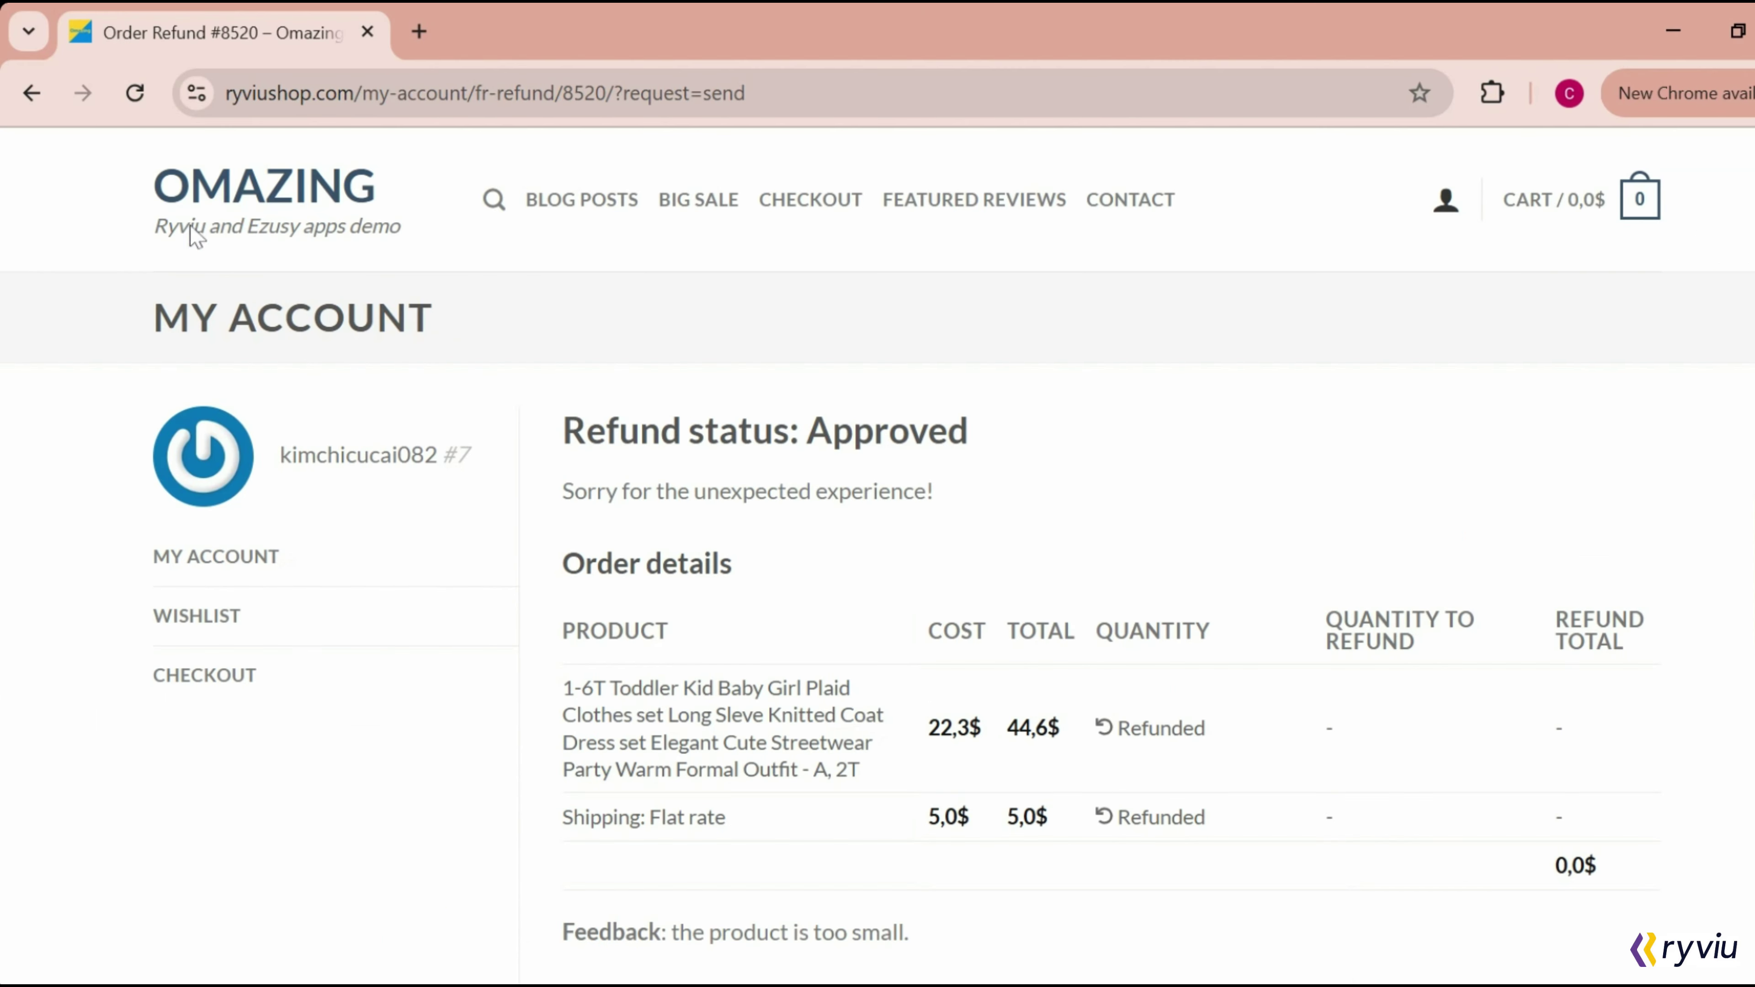
{"action": "left_click", "coordinate": [136, 100]}
{"action": "scroll", "coordinate": [523, 484], "scroll_direction": "down", "scroll_amount": 3}
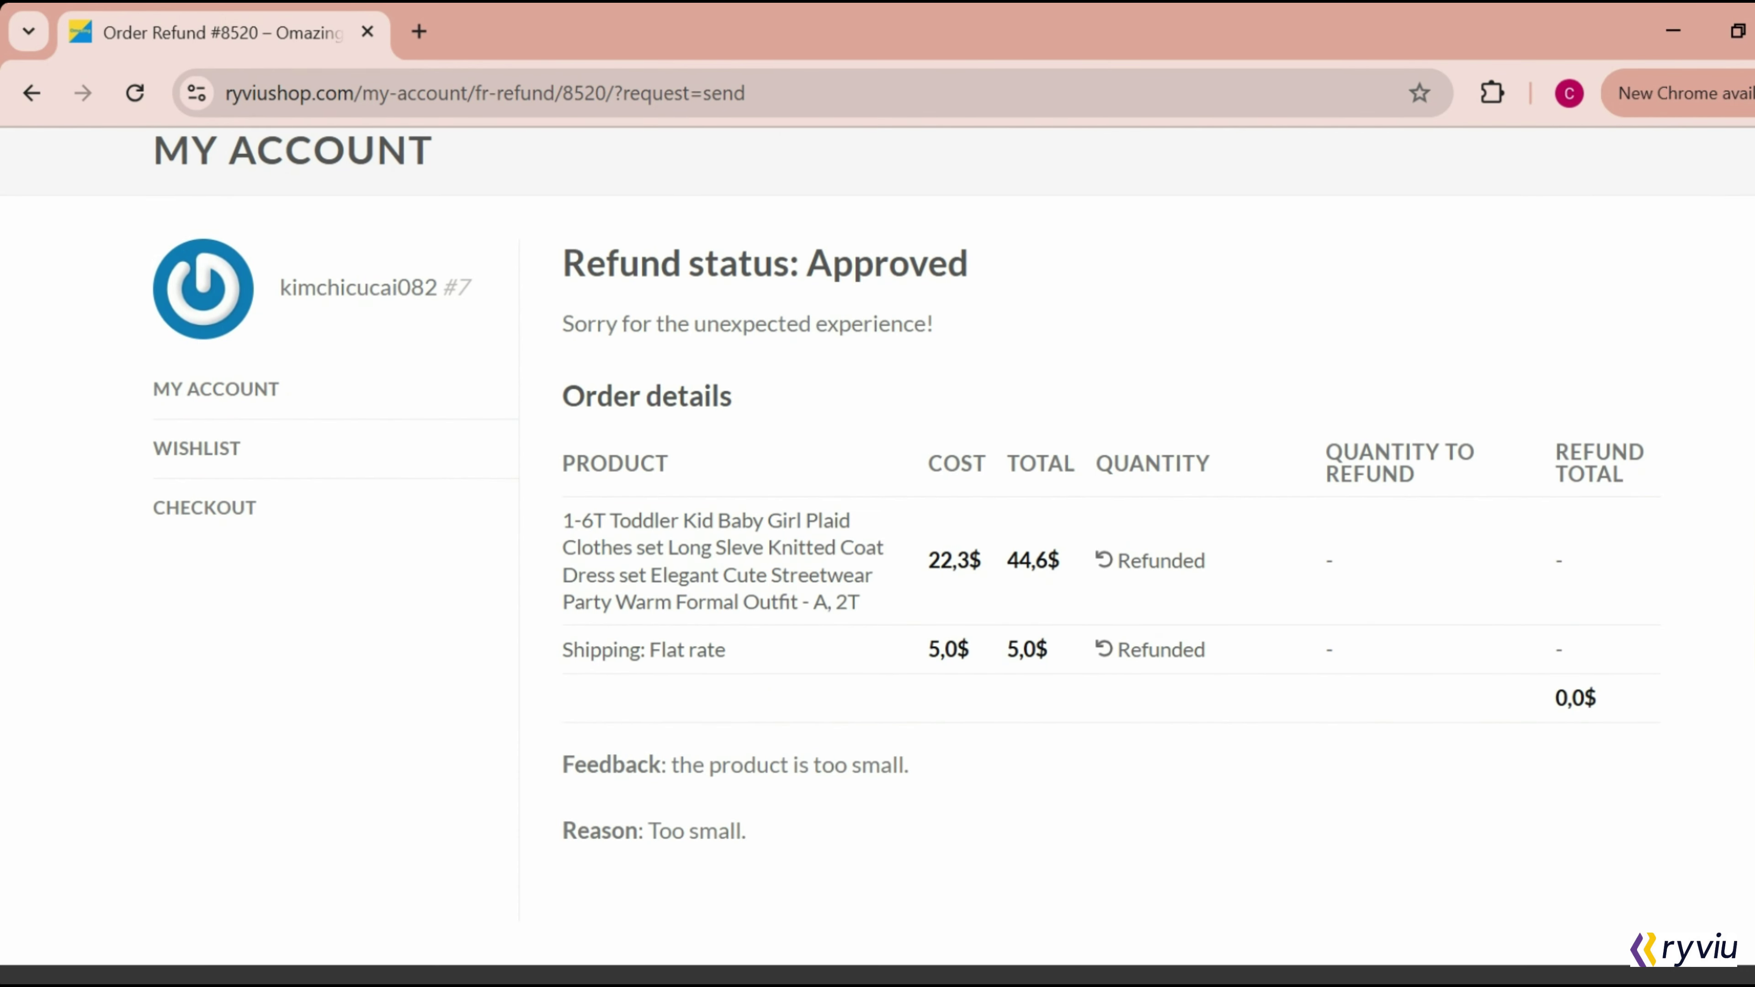
{"action": "left_click_drag", "start_coordinate": [562, 262], "coordinate": [949, 324]}
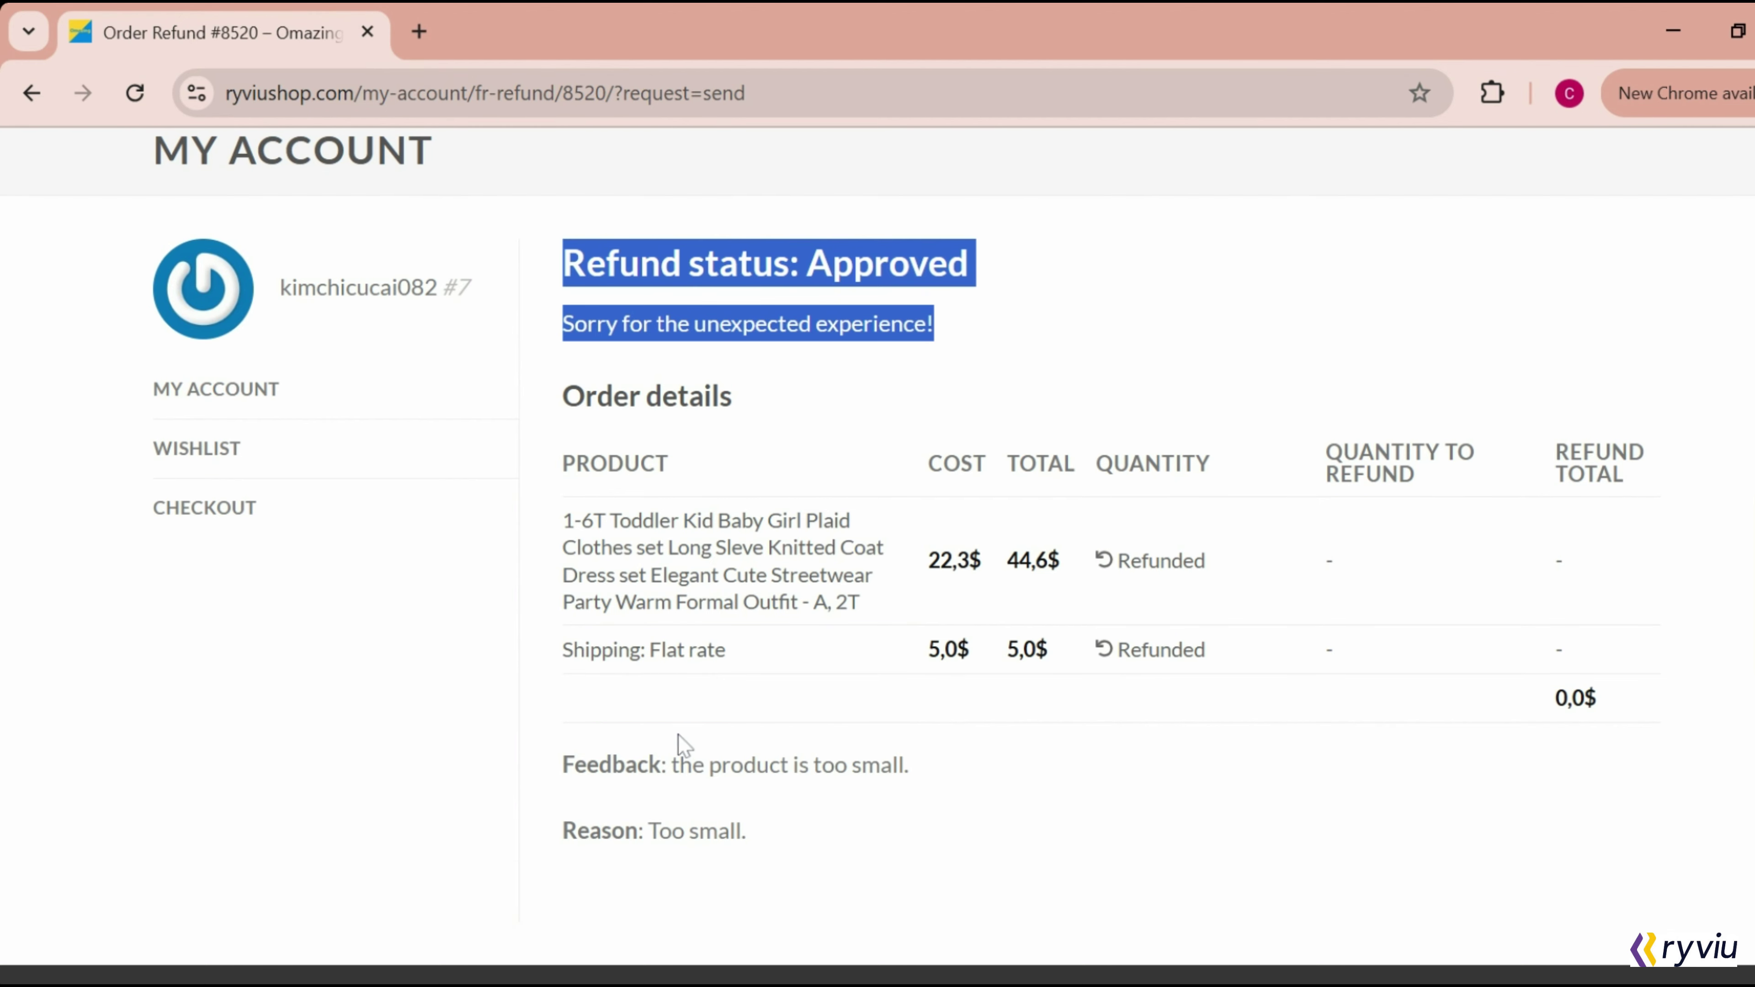
{"action": "left_click_drag", "start_coordinate": [566, 766], "coordinate": [775, 833]}
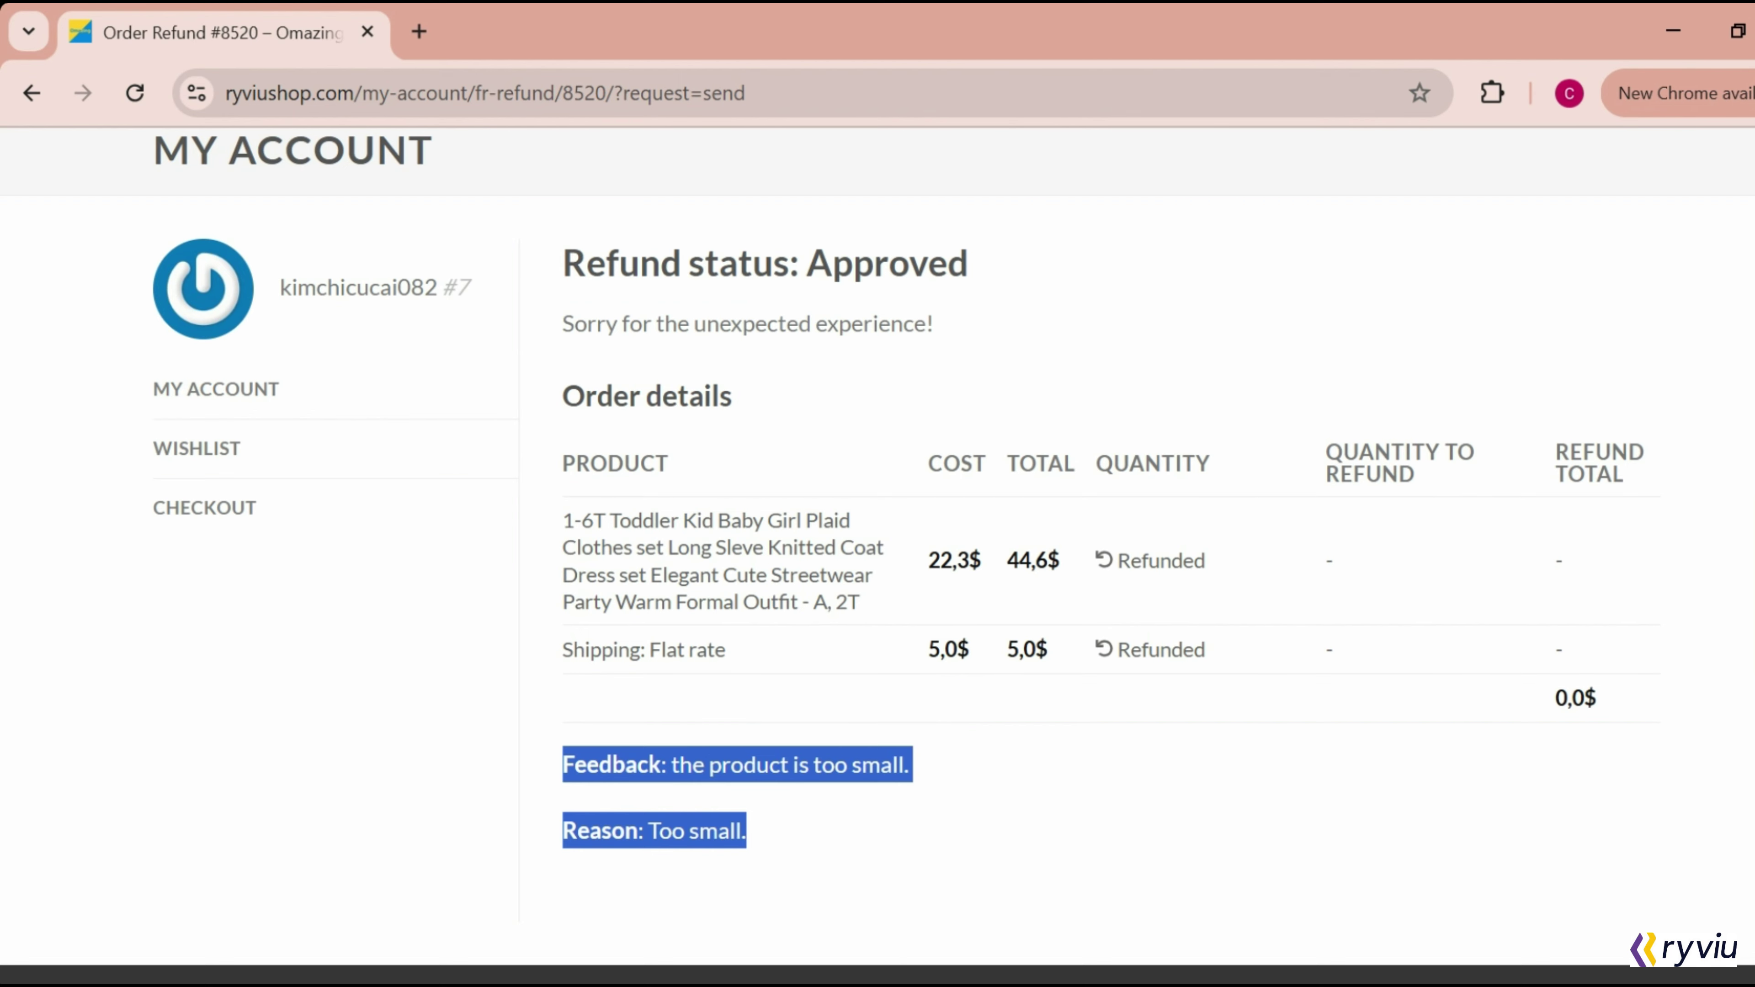
{"action": "left_click", "coordinate": [771, 822]}
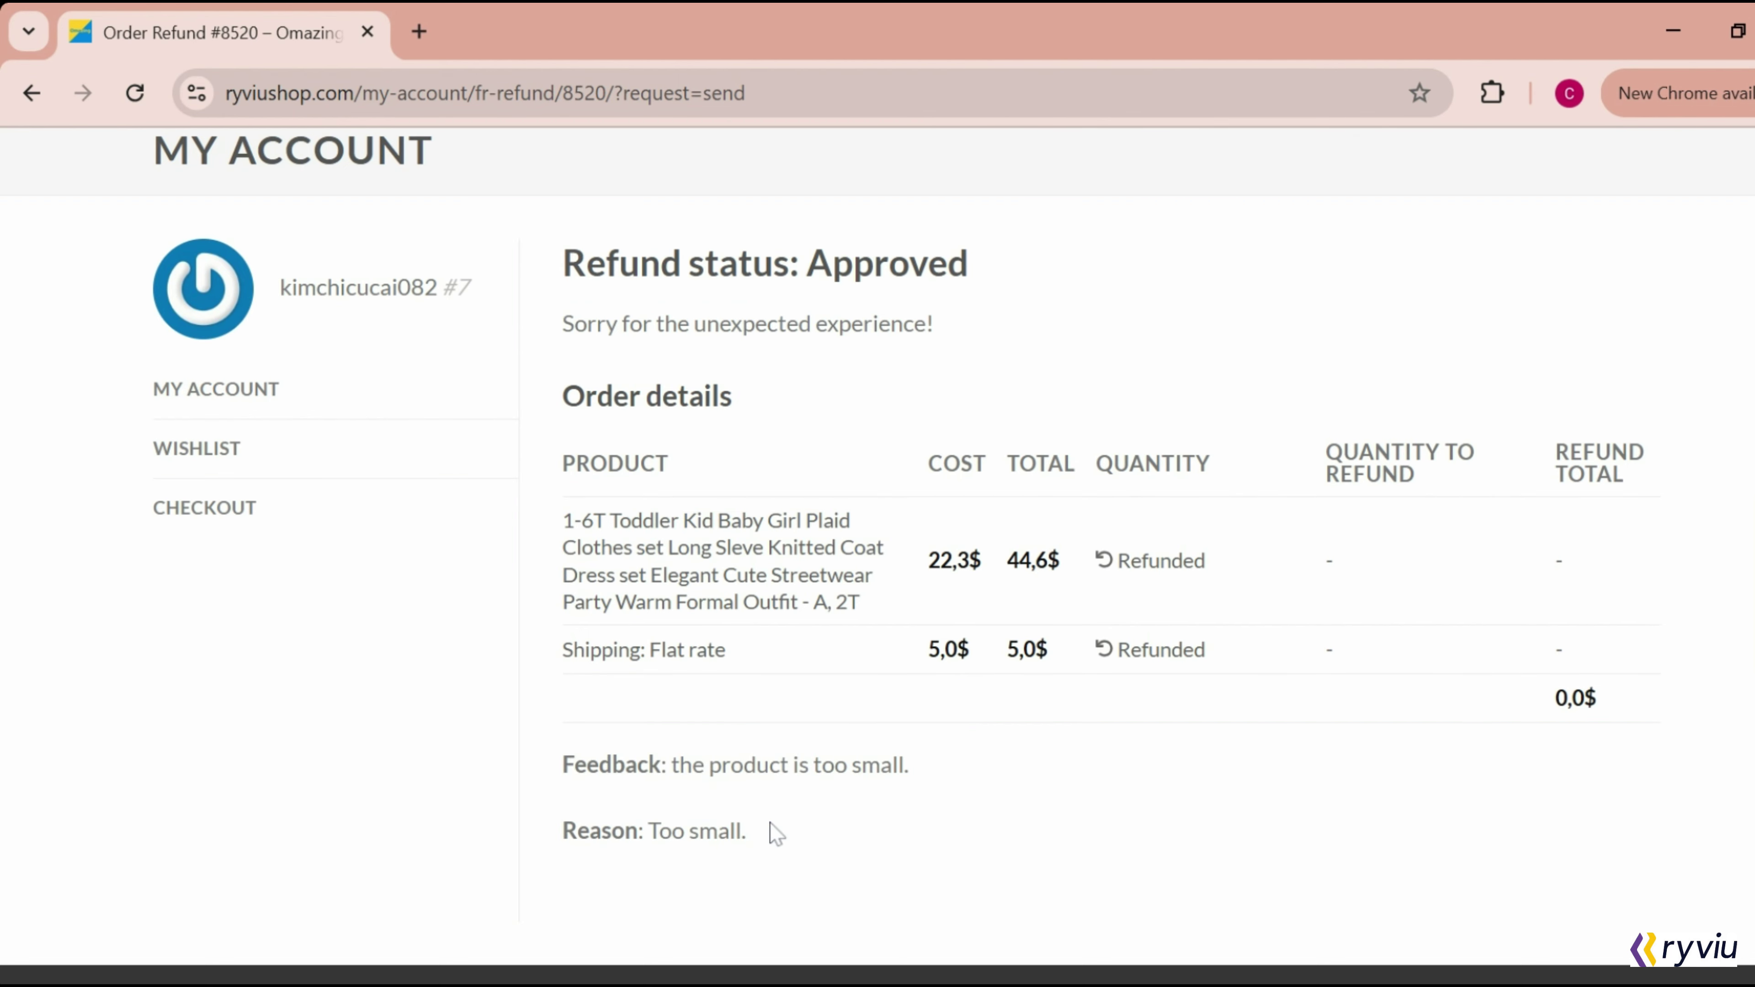